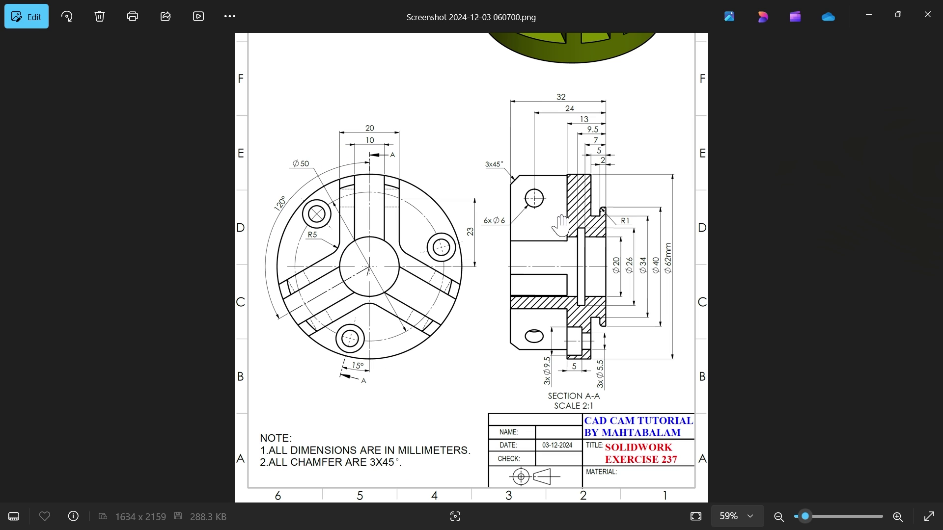
Examine the part drawing's front view and Section A-A for the diameters, step depths, hole sizes and notes.
{"action": "scroll", "coordinate": [391, 181], "scroll_direction": "up", "scroll_amount": 2}
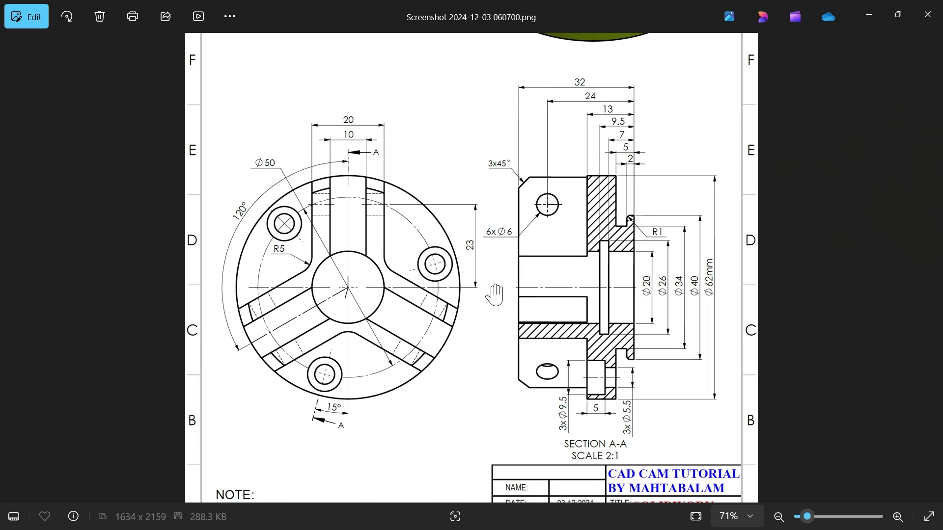
{"action": "left_click_drag", "start_coordinate": [506, 245], "coordinate": [486, 236]}
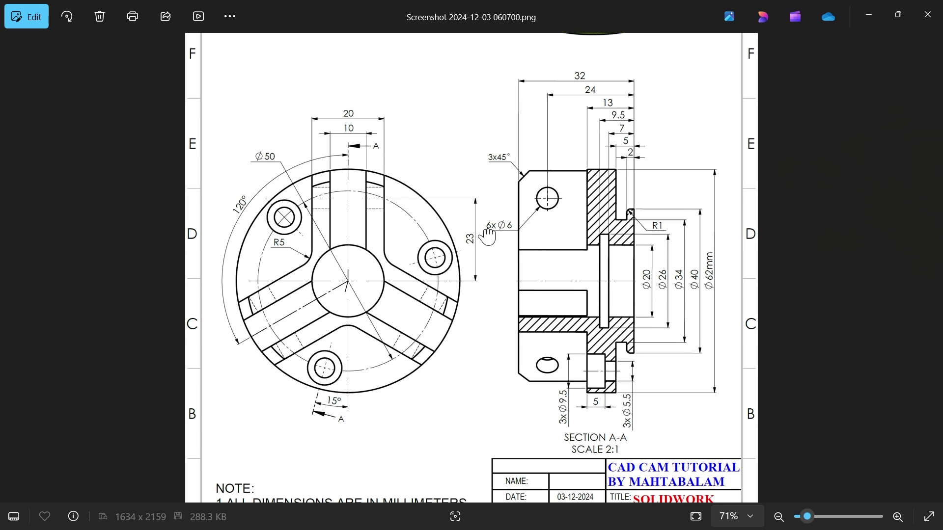
{"action": "left_click_drag", "start_coordinate": [565, 244], "coordinate": [570, 206]}
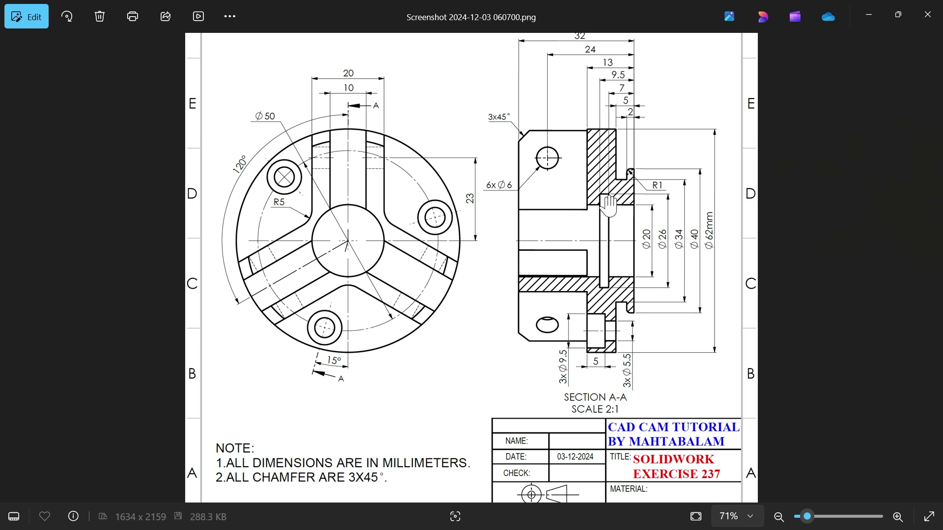
{"action": "scroll", "coordinate": [635, 240], "scroll_direction": "up", "scroll_amount": 1}
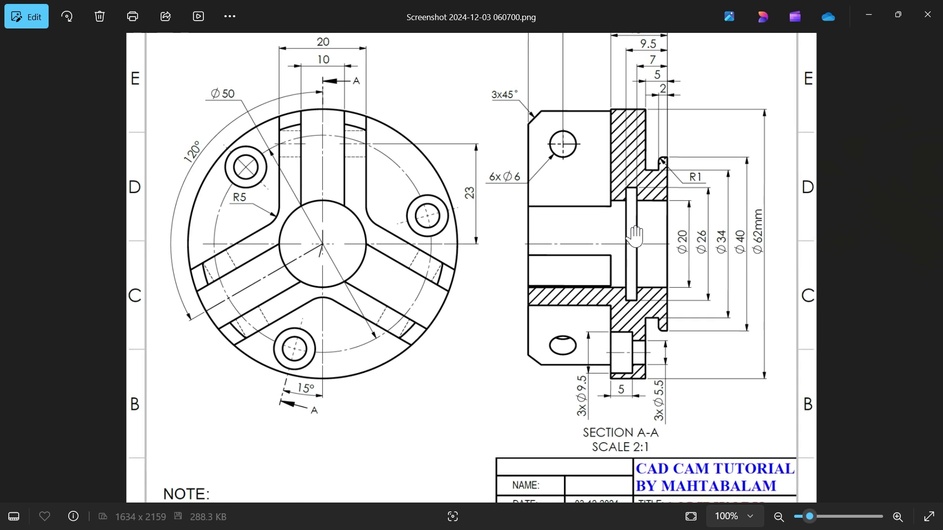
{"action": "left_click_drag", "start_coordinate": [634, 243], "coordinate": [644, 317]}
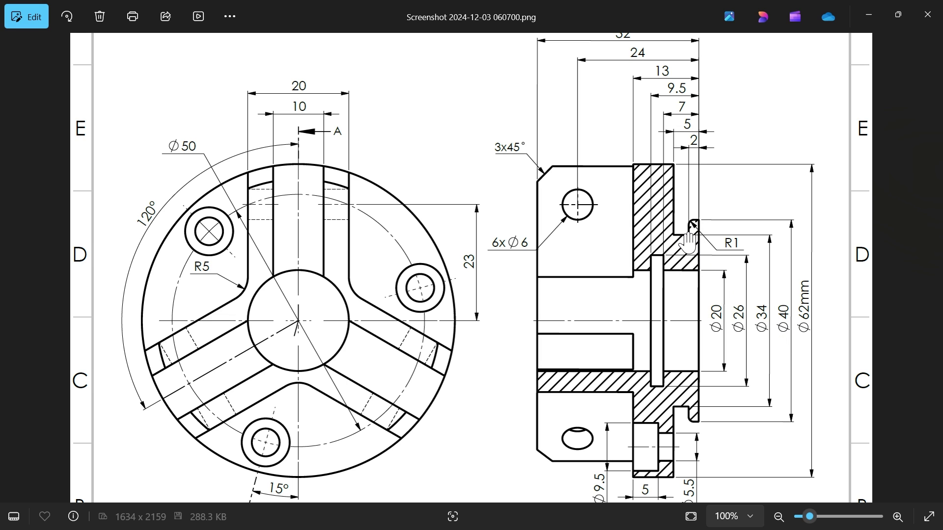
{"action": "scroll", "coordinate": [653, 231], "scroll_direction": "down", "scroll_amount": 1}
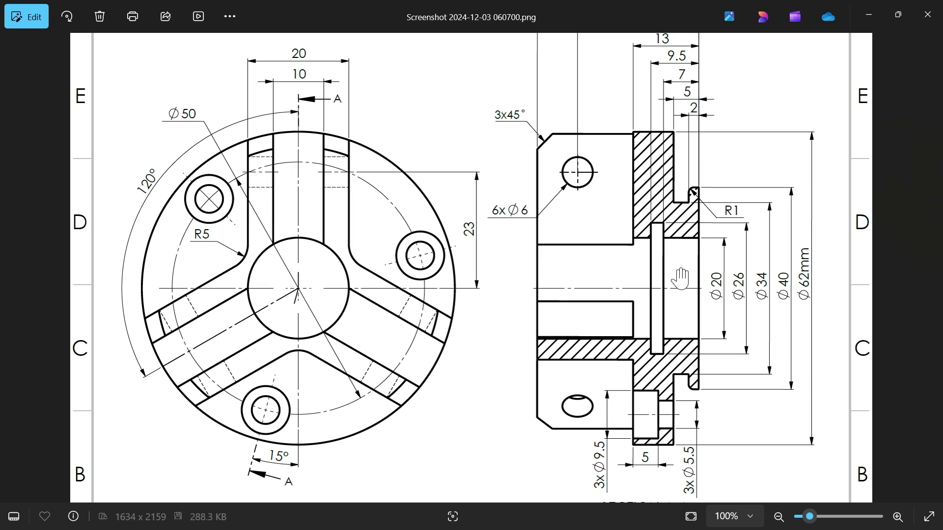
{"action": "scroll", "coordinate": [688, 246], "scroll_direction": "up", "scroll_amount": 2}
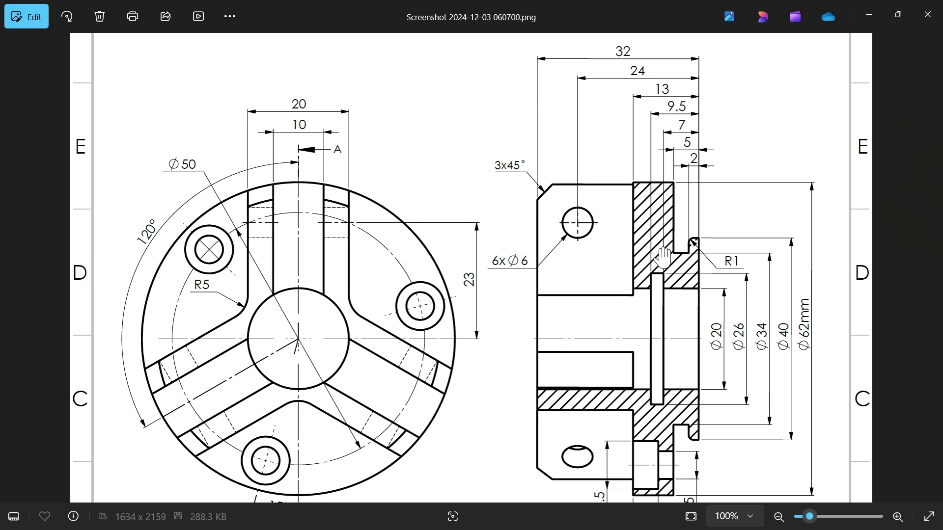
{"action": "left_click_drag", "start_coordinate": [663, 258], "coordinate": [654, 180]}
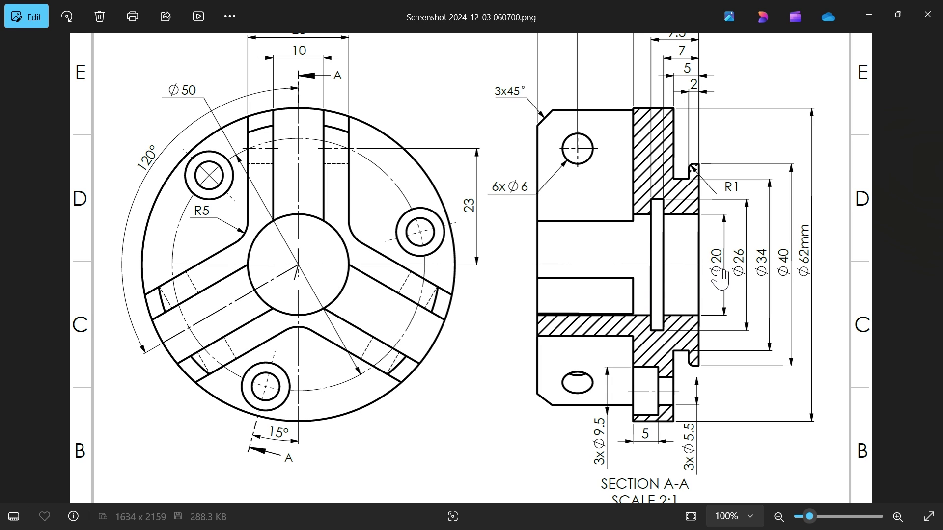
{"action": "left_click_drag", "start_coordinate": [700, 253], "coordinate": [683, 310]}
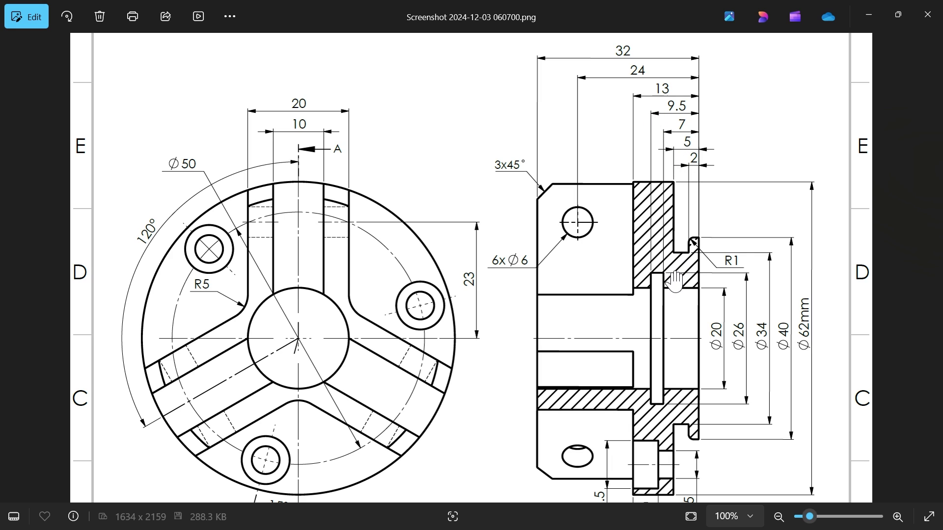
Switch to SOLIDWORKS and start a new sketch on the Front Plane.
{"action": "left_click", "coordinate": [875, 16]}
{"action": "left_click", "coordinate": [59, 226]}
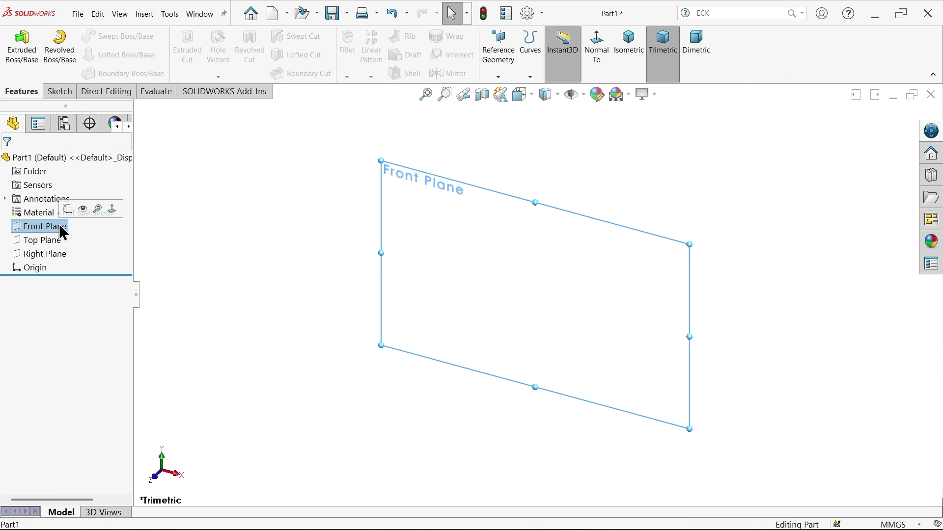
{"action": "left_click", "coordinate": [68, 212]}
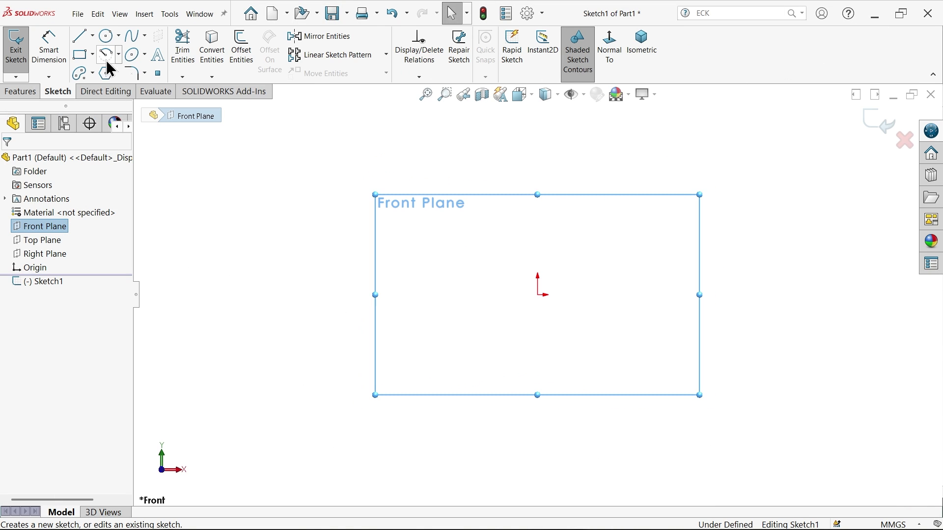
Draw a vertical centerline about 77 mm long and a horizontal centerline about 61 mm long, both meeting at the origin.
{"action": "left_click", "coordinate": [92, 36]}
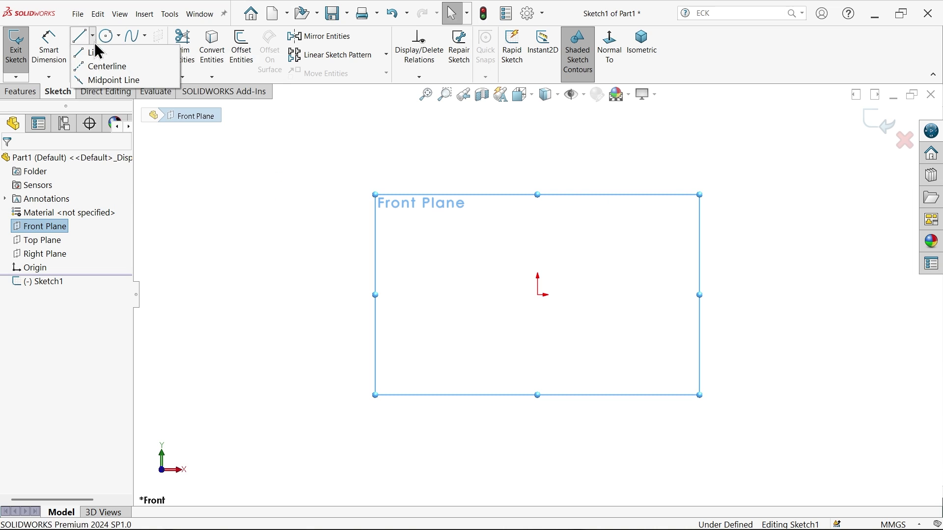
{"action": "left_click", "coordinate": [538, 155]}
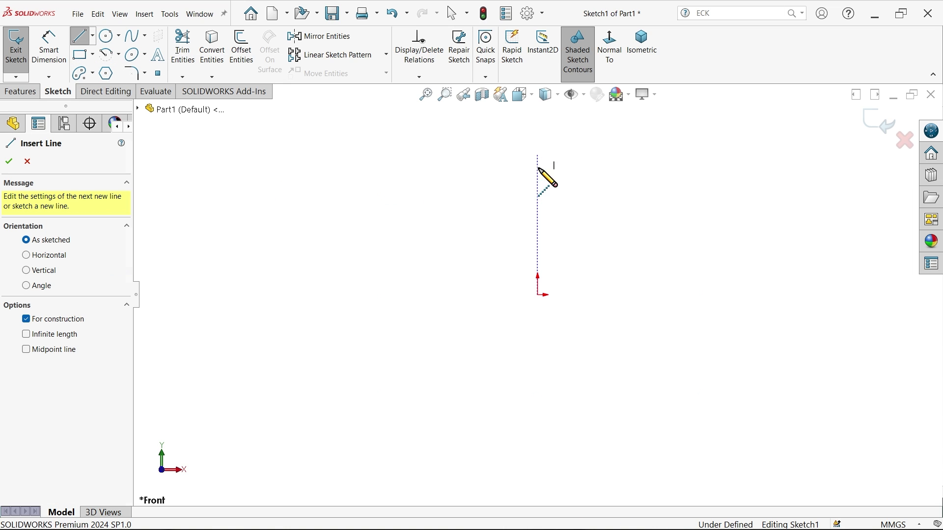
{"action": "left_click", "coordinate": [538, 295]}
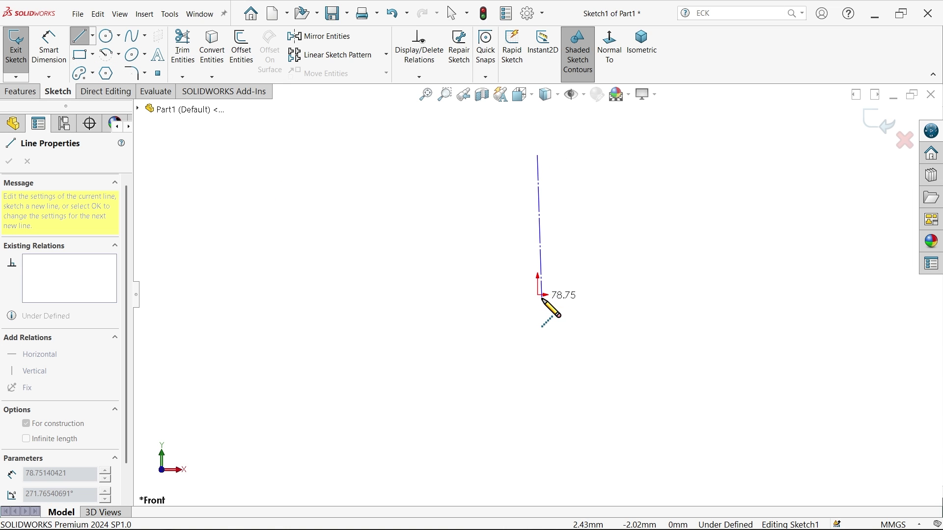
{"action": "left_click", "coordinate": [649, 295]}
{"action": "right_click", "coordinate": [663, 249]}
{"action": "left_click", "coordinate": [686, 254]}
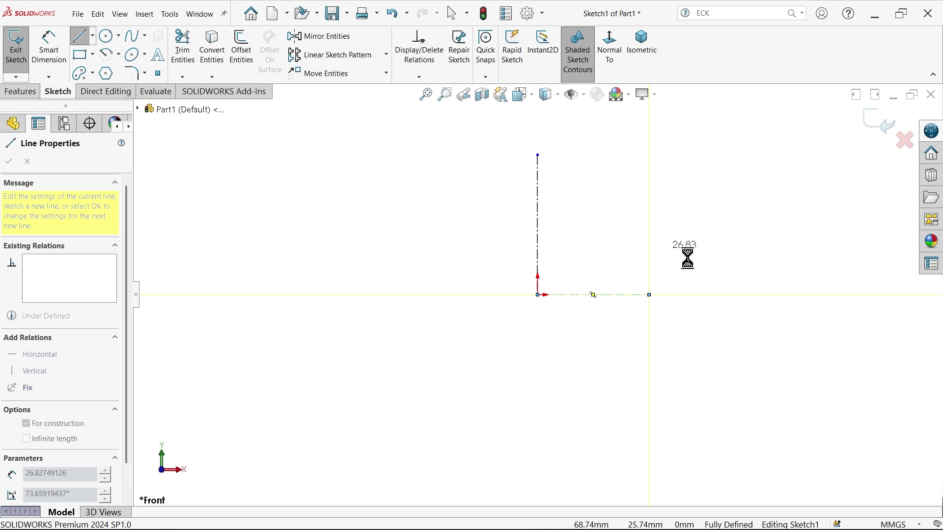
Sketch a closed profile about 34 mm wide, standing on the horizontal centerline about 40 mm from the vertical one, with a stepped groove low on its outer side.
{"action": "left_click", "coordinate": [80, 43]}
{"action": "scroll", "coordinate": [670, 232], "scroll_direction": "down", "scroll_amount": 3}
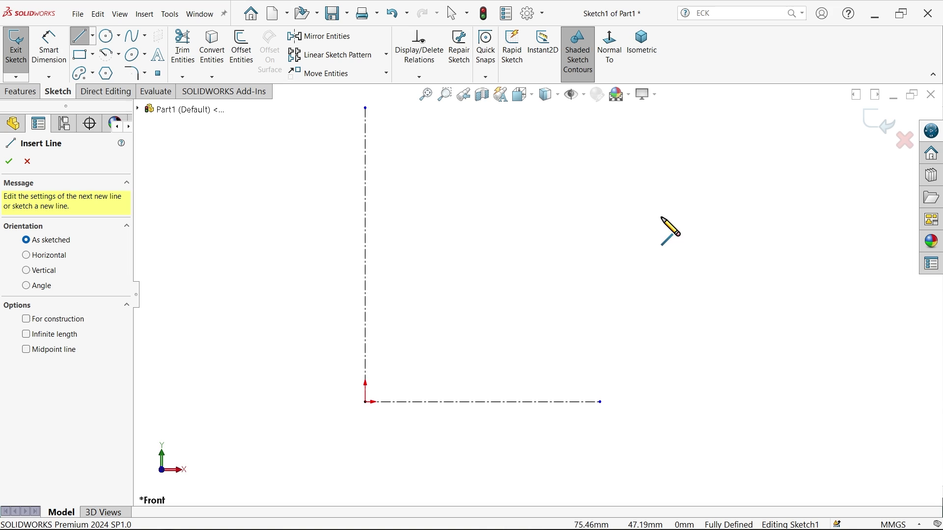
{"action": "left_click", "coordinate": [520, 244]}
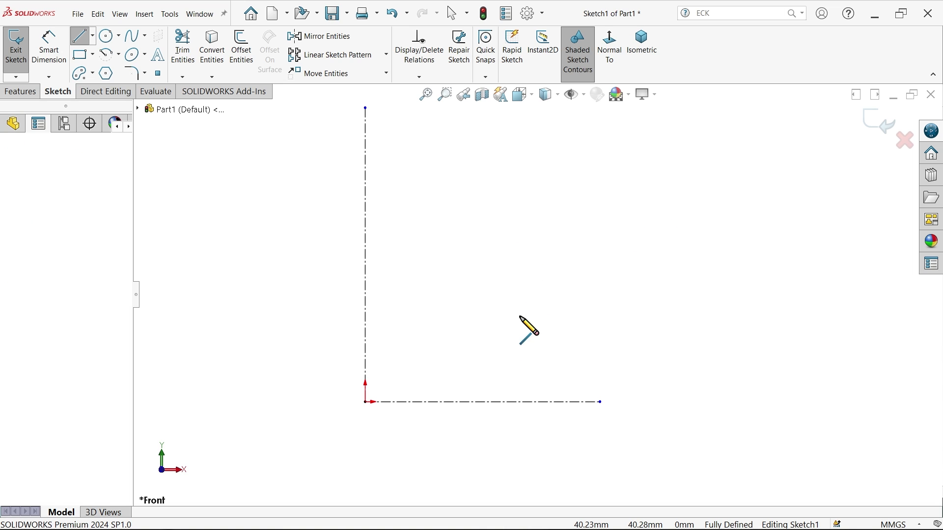
{"action": "left_click", "coordinate": [520, 401]}
{"action": "left_click", "coordinate": [600, 402]}
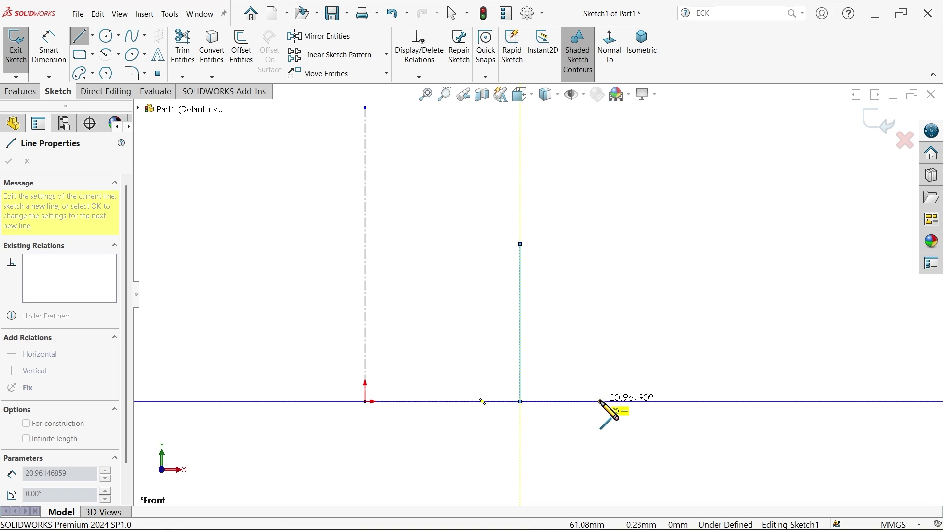
{"action": "left_click", "coordinate": [600, 384]}
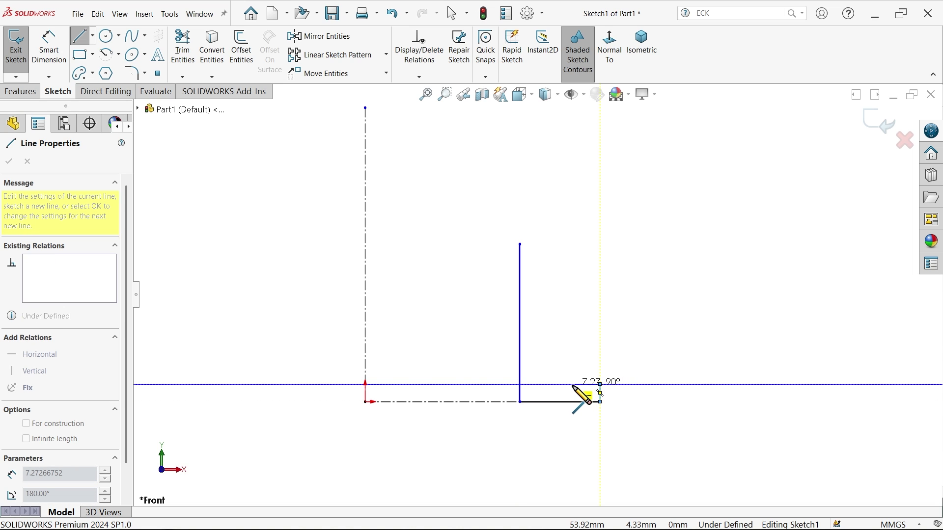
{"action": "left_click", "coordinate": [572, 384]}
{"action": "left_click", "coordinate": [573, 357]}
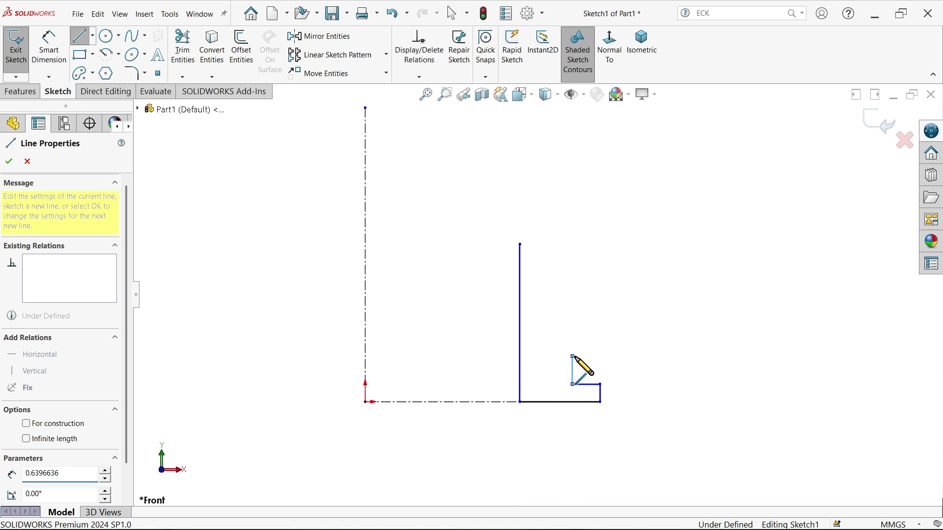
{"action": "left_click", "coordinate": [649, 357]}
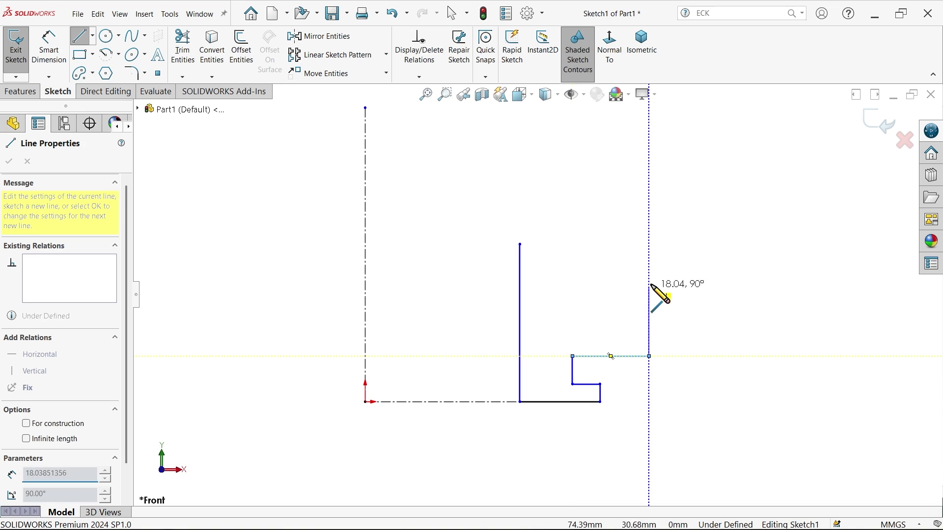
{"action": "left_click", "coordinate": [649, 244]}
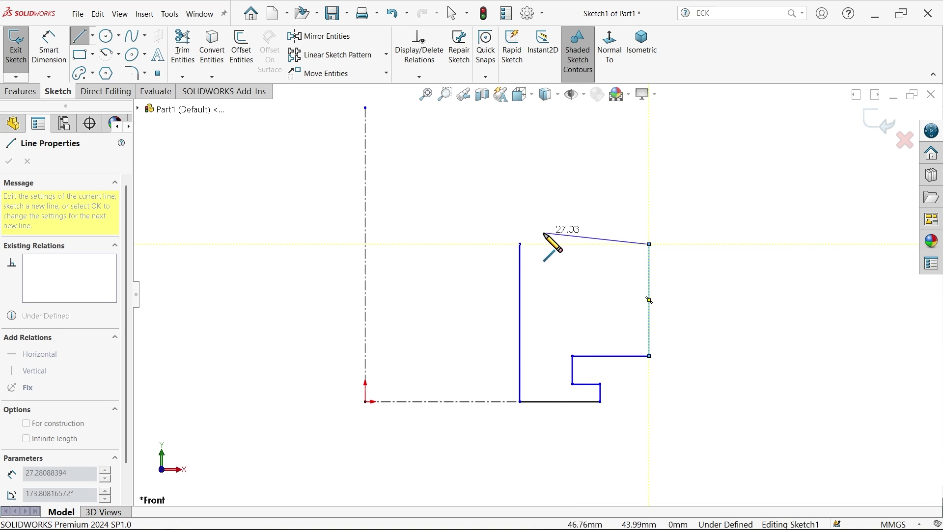
{"action": "left_click", "coordinate": [520, 244]}
{"action": "right_click", "coordinate": [538, 209]}
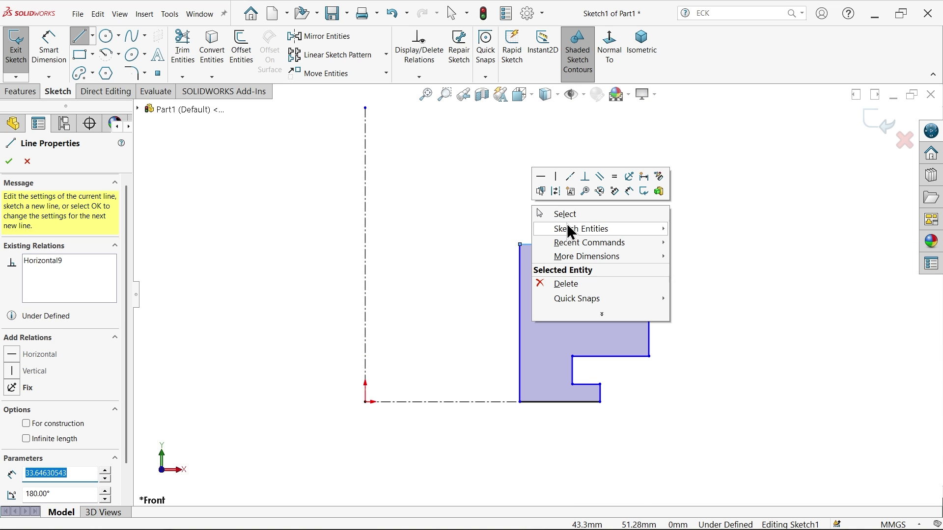
{"action": "left_click", "coordinate": [565, 213]}
Dimension the profile's inner vertical edge as a 20 mm diameter about the vertical centerline.
{"action": "left_click", "coordinate": [47, 40]}
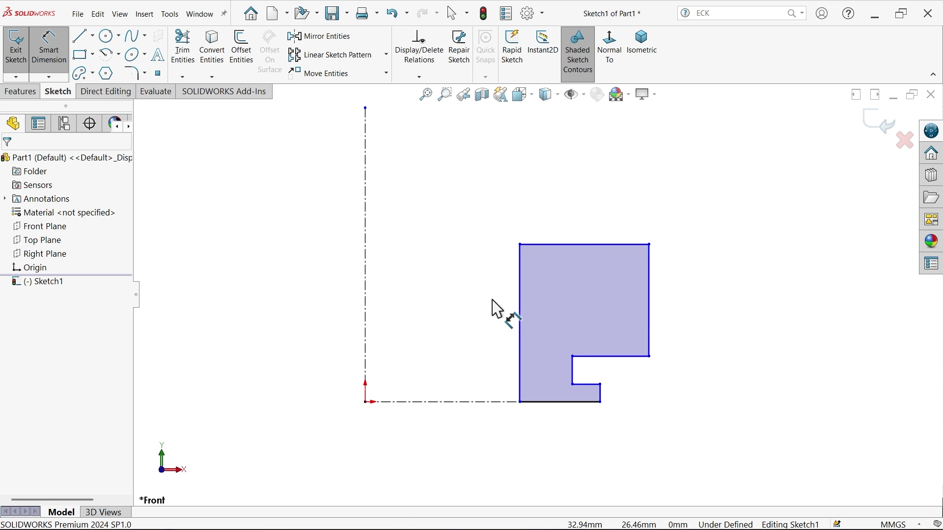
{"action": "scroll", "coordinate": [491, 300], "scroll_direction": "up", "scroll_amount": 2}
{"action": "scroll", "coordinate": [474, 361], "scroll_direction": "down", "scroll_amount": 2}
{"action": "left_click", "coordinate": [554, 336]}
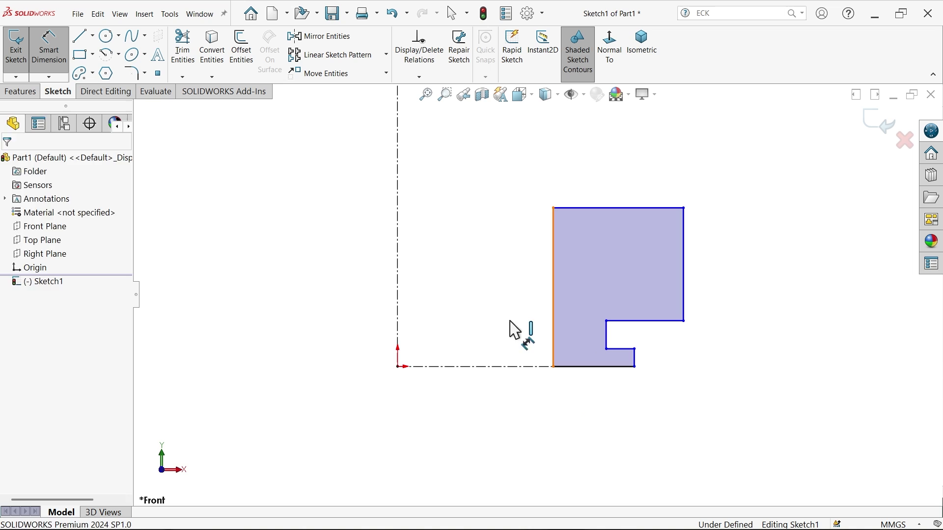
{"action": "left_click", "coordinate": [399, 307]}
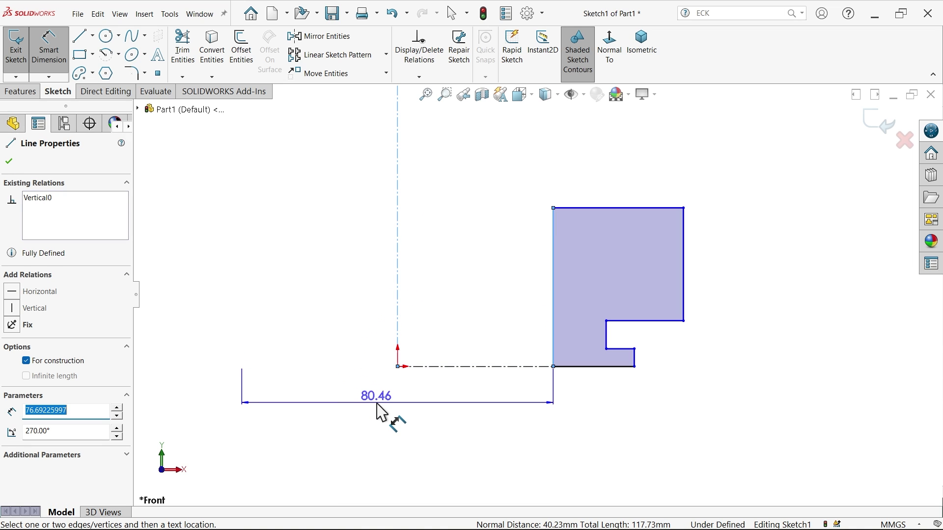
{"action": "left_click", "coordinate": [380, 404]}
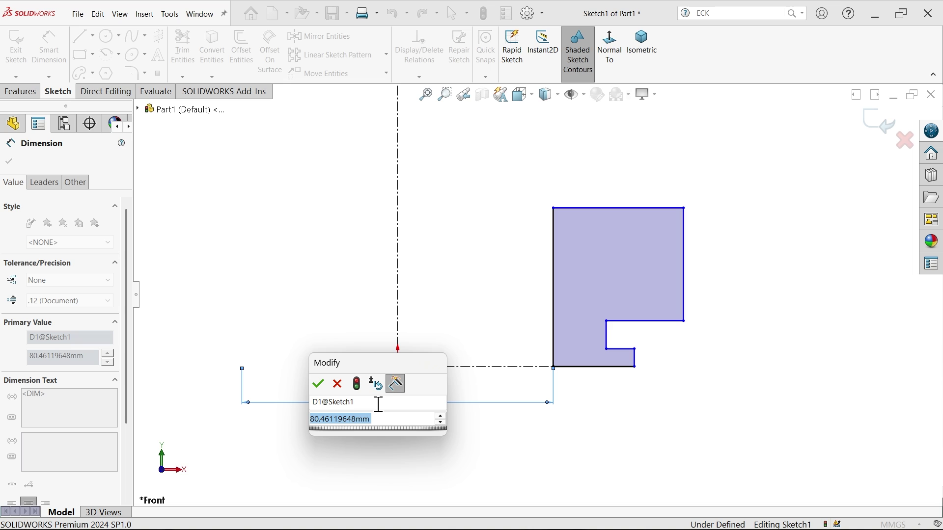
{"action": "type", "text": "20"}
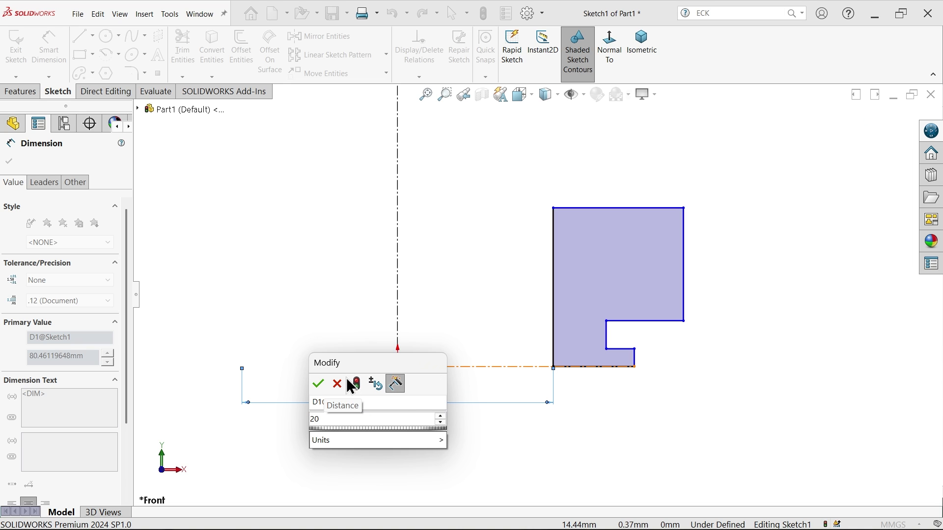
{"action": "left_click", "coordinate": [318, 386]}
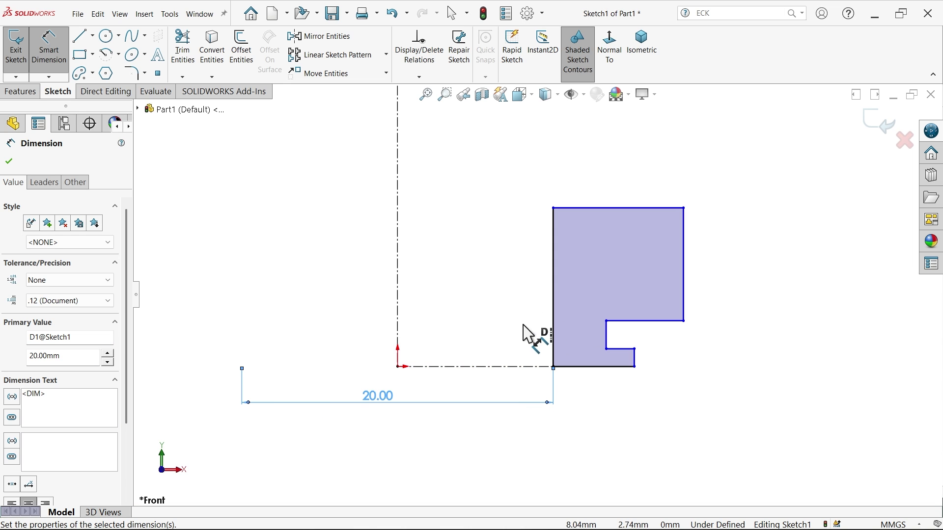
Dimension the profile's outermost vertical edge as a 62 mm diameter about the vertical centerline.
{"action": "left_click", "coordinate": [685, 289]}
{"action": "scroll", "coordinate": [539, 295], "scroll_direction": "up", "scroll_amount": 3}
{"action": "left_click", "coordinate": [480, 390]}
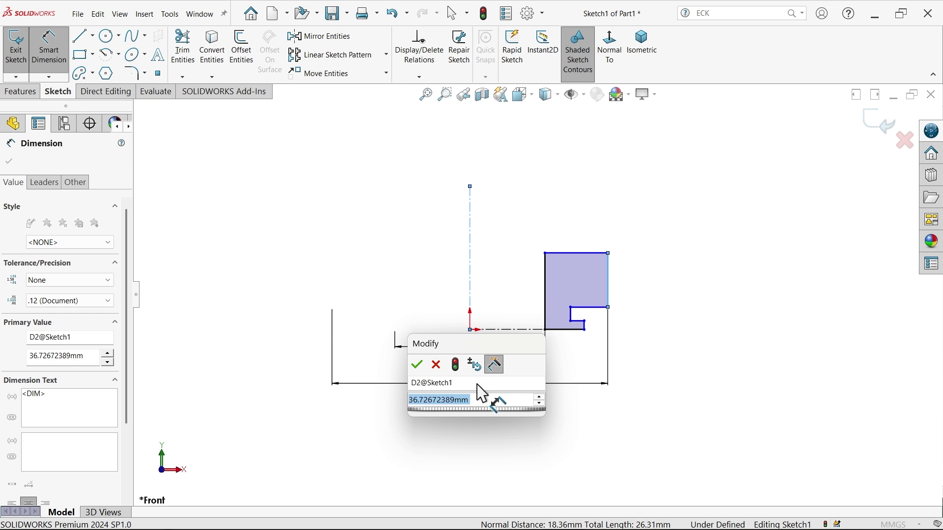
{"action": "type", "text": "62"}
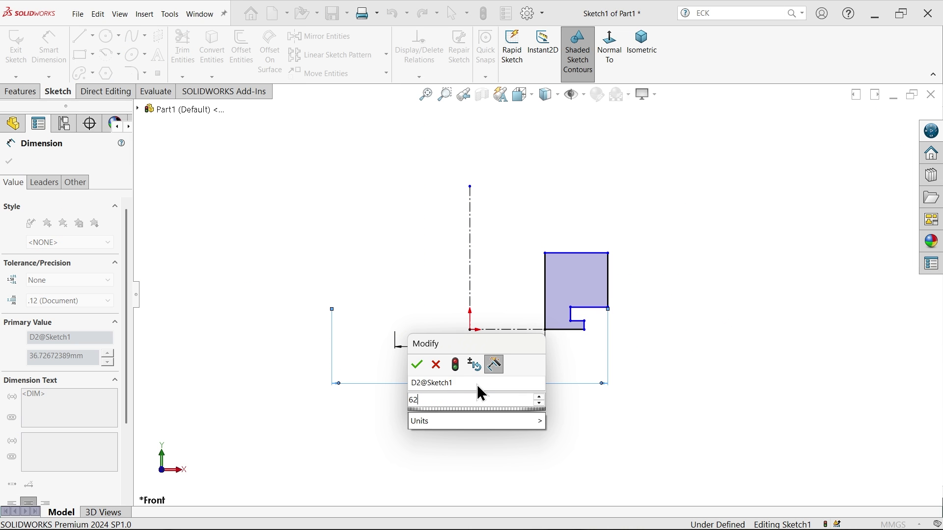
{"action": "left_click", "coordinate": [419, 366]}
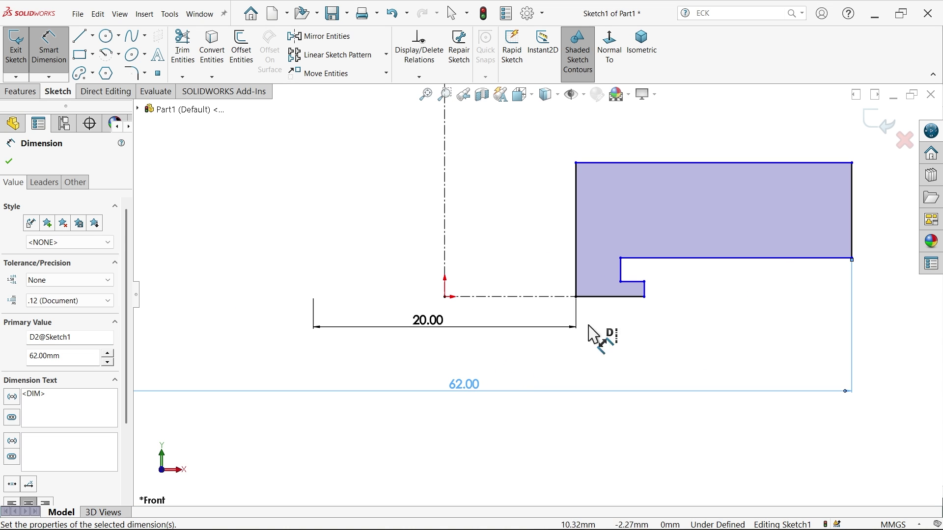
Dimension the short vertical edge of the bottom lip as a 40 mm diameter about the vertical centerline.
{"action": "left_click", "coordinate": [644, 292]}
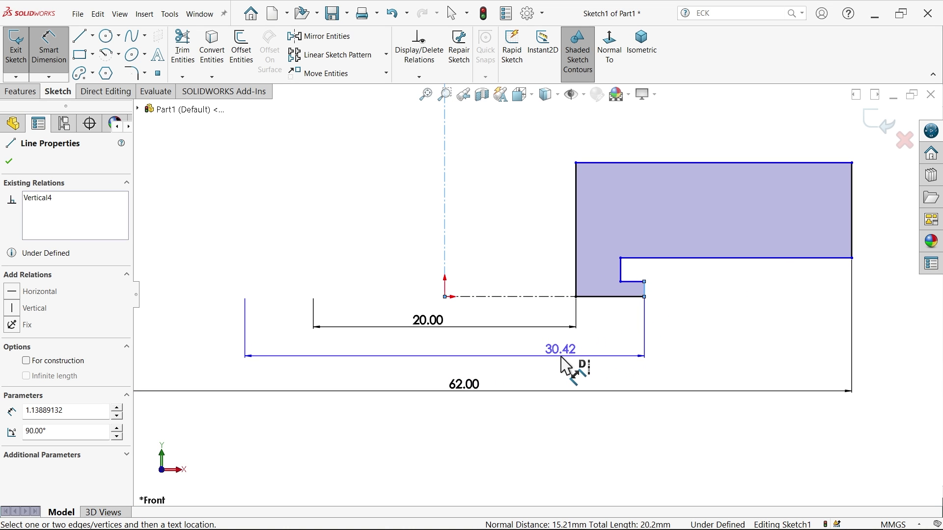
{"action": "left_click", "coordinate": [564, 365]}
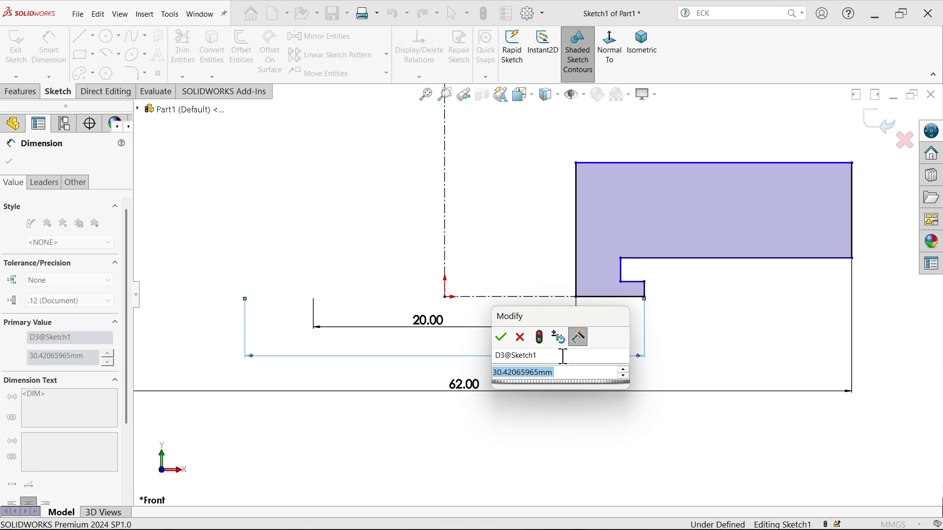
{"action": "type", "text": "40"}
{"action": "left_click", "coordinate": [502, 336]}
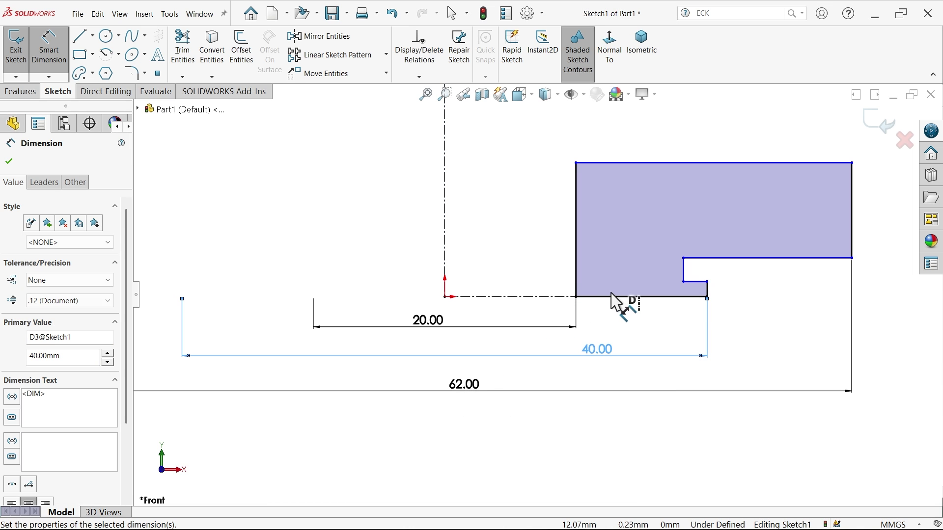
Dimension the groove's inner vertical edge as a 34 mm diameter about the vertical centerline.
{"action": "left_click", "coordinate": [683, 277]}
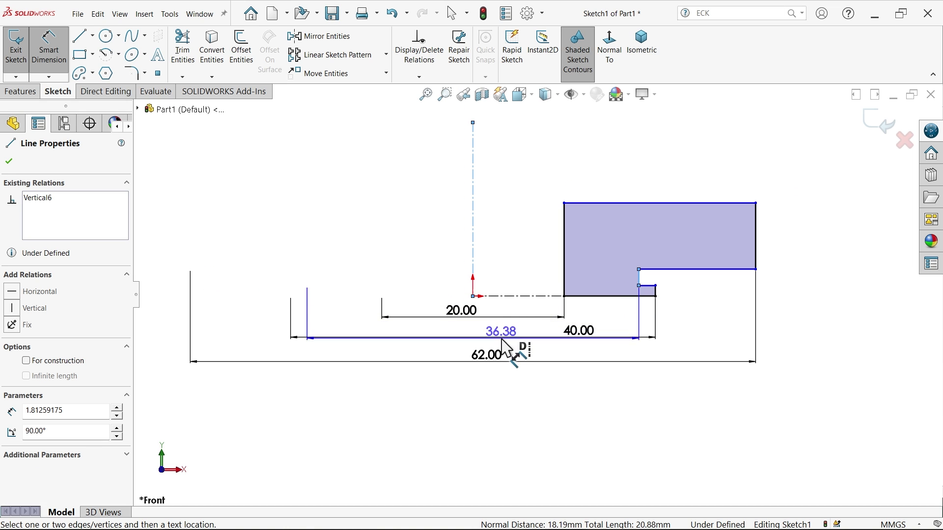
{"action": "scroll", "coordinate": [506, 368], "scroll_direction": "down", "scroll_amount": 2}
{"action": "left_click", "coordinate": [484, 415]}
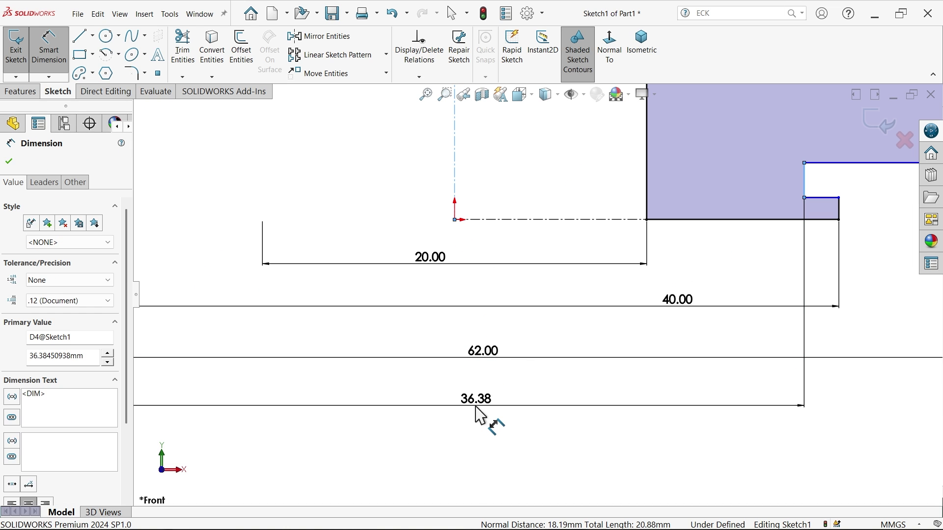
{"action": "type", "text": "34"}
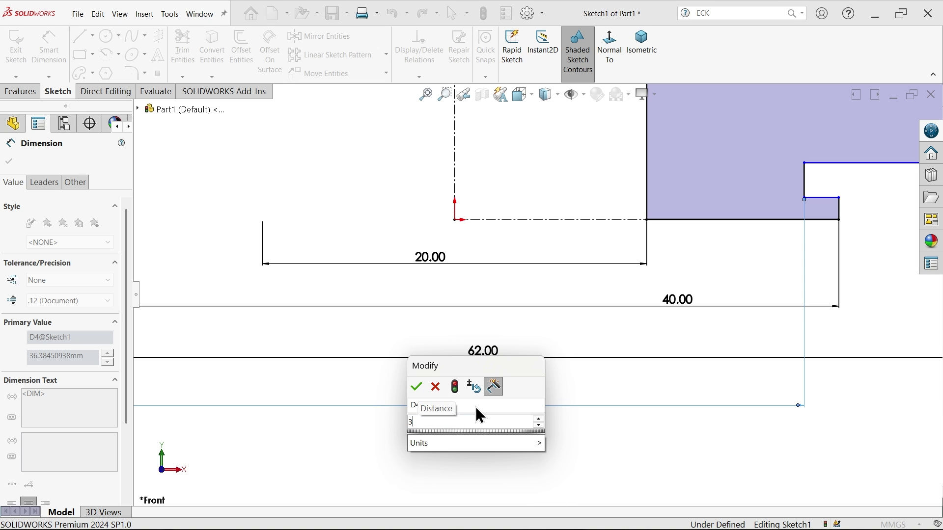
{"action": "left_click", "coordinate": [417, 387]}
{"action": "scroll", "coordinate": [544, 299], "scroll_direction": "up", "scroll_amount": 3}
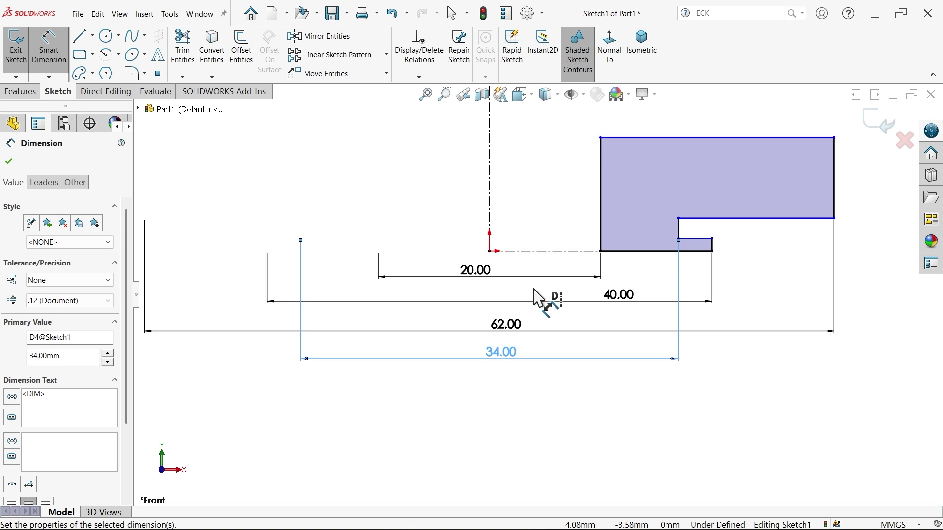
Dimension the height of the bottom lip's short outer edge as 2 mm.
{"action": "scroll", "coordinate": [600, 227], "scroll_direction": "down", "scroll_amount": 3}
{"action": "scroll", "coordinate": [668, 359], "scroll_direction": "down", "scroll_amount": 2}
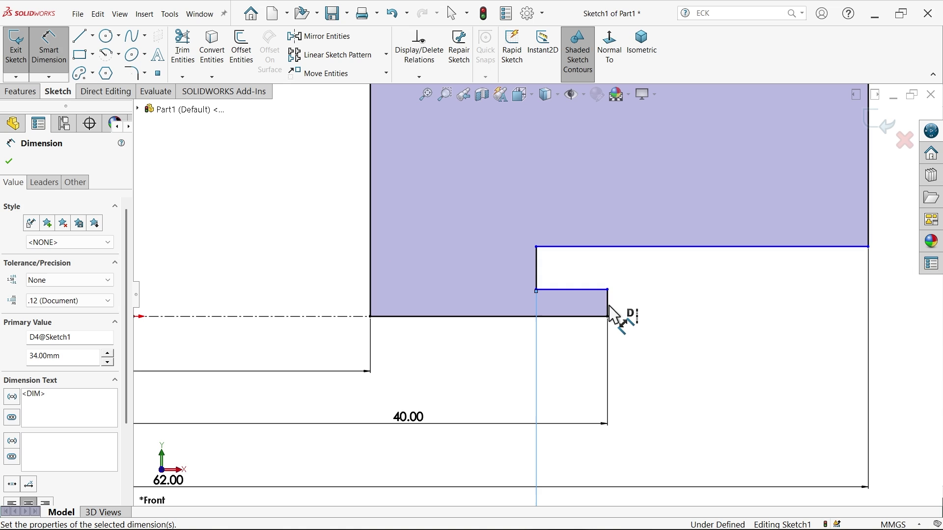
{"action": "left_click", "coordinate": [608, 303]}
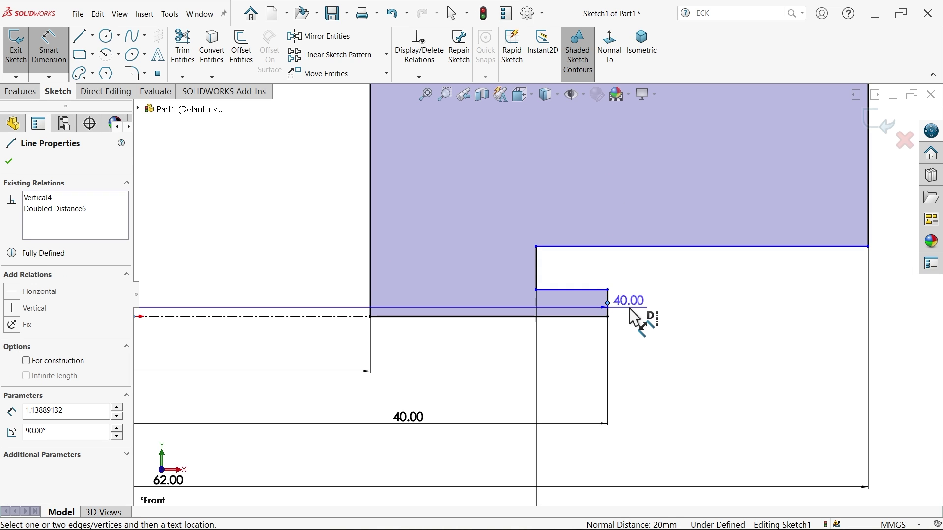
{"action": "key", "text": "Escape"}
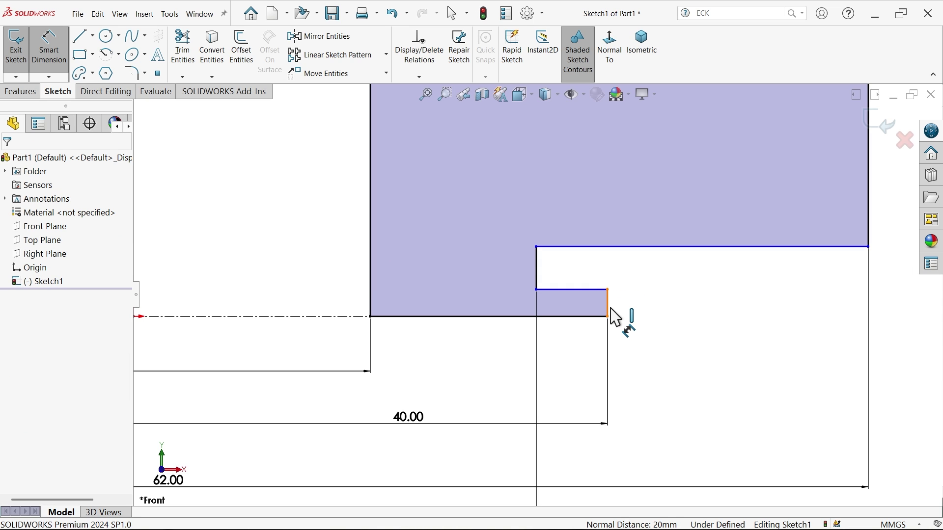
{"action": "left_click", "coordinate": [609, 308]}
{"action": "left_click", "coordinate": [660, 311]}
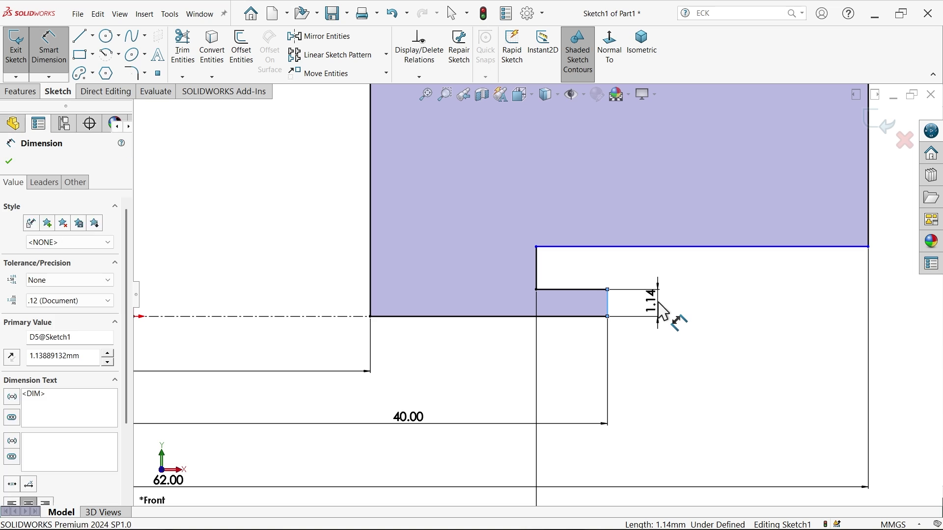
{"action": "left_click", "coordinate": [597, 281]}
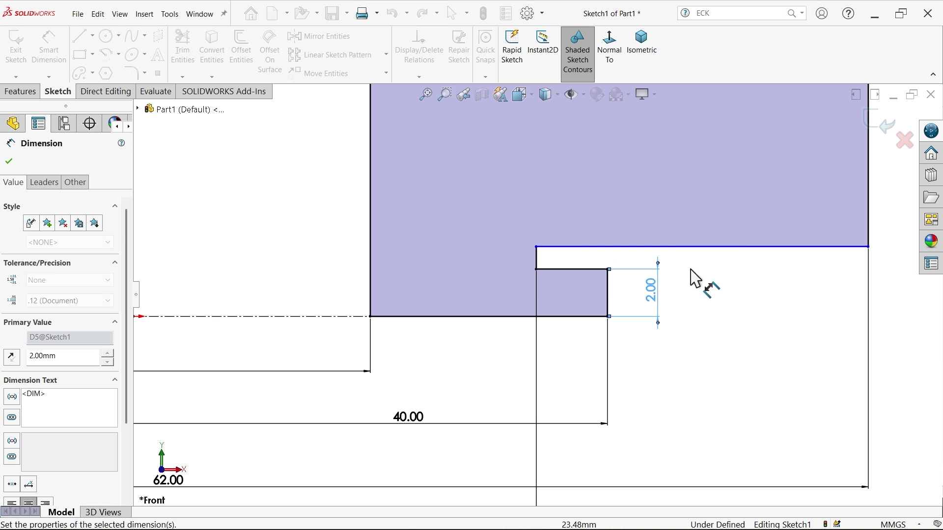
Dimension the flange's underside 5 mm above the profile's bottom edge.
{"action": "left_click", "coordinate": [730, 250]}
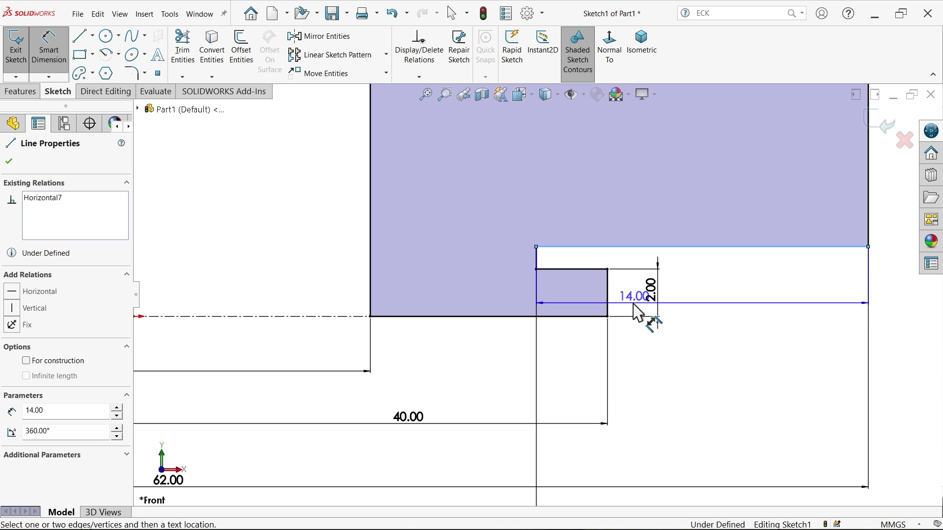
{"action": "left_click", "coordinate": [609, 317]}
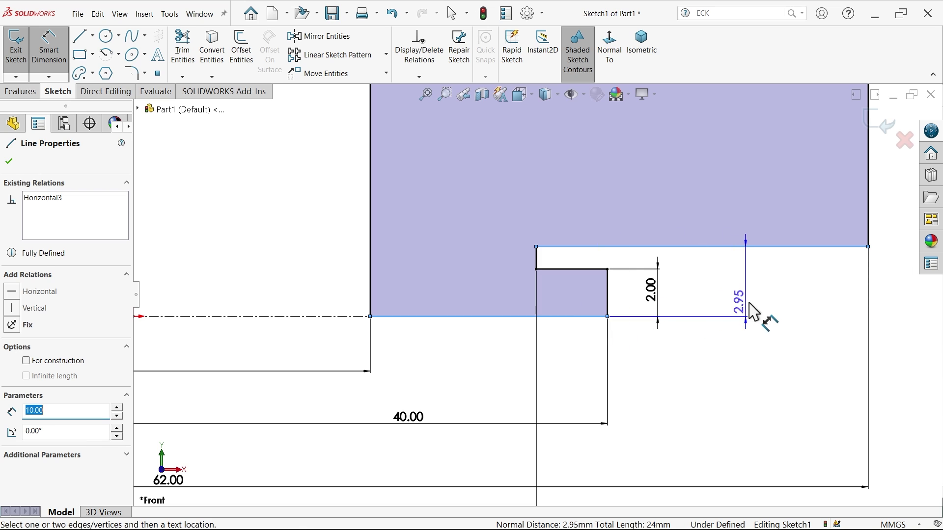
{"action": "left_click", "coordinate": [785, 312]}
{"action": "type", "text": "5"}
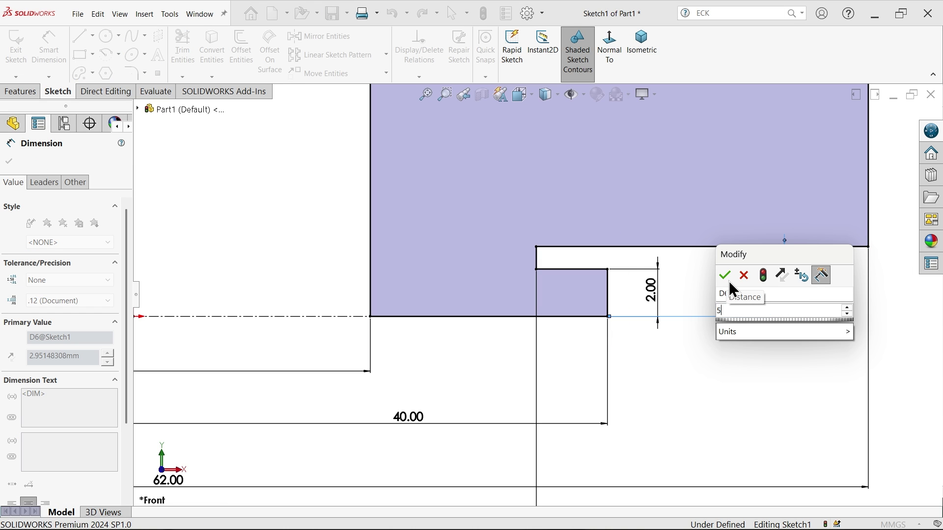
{"action": "left_click", "coordinate": [725, 275]}
{"action": "scroll", "coordinate": [624, 238], "scroll_direction": "up", "scroll_amount": 3}
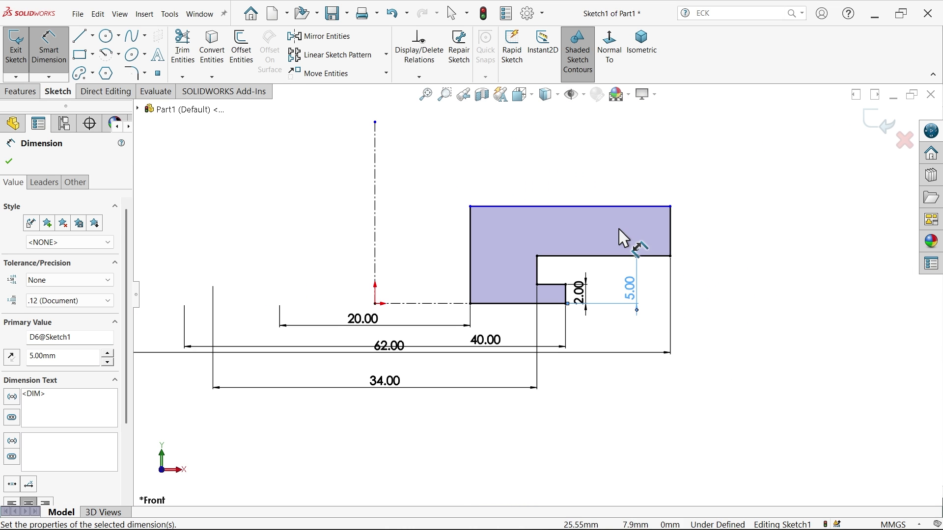
Dimension the overall profile height between its top and bottom edges as 13 mm.
{"action": "scroll", "coordinate": [639, 238], "scroll_direction": "down", "scroll_amount": 3}
{"action": "left_click", "coordinate": [662, 204]}
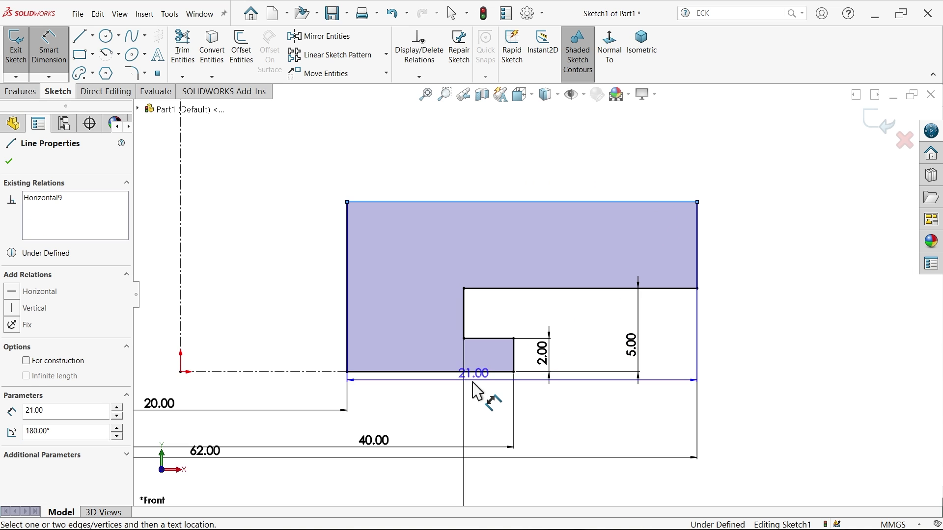
{"action": "left_click", "coordinate": [496, 372]}
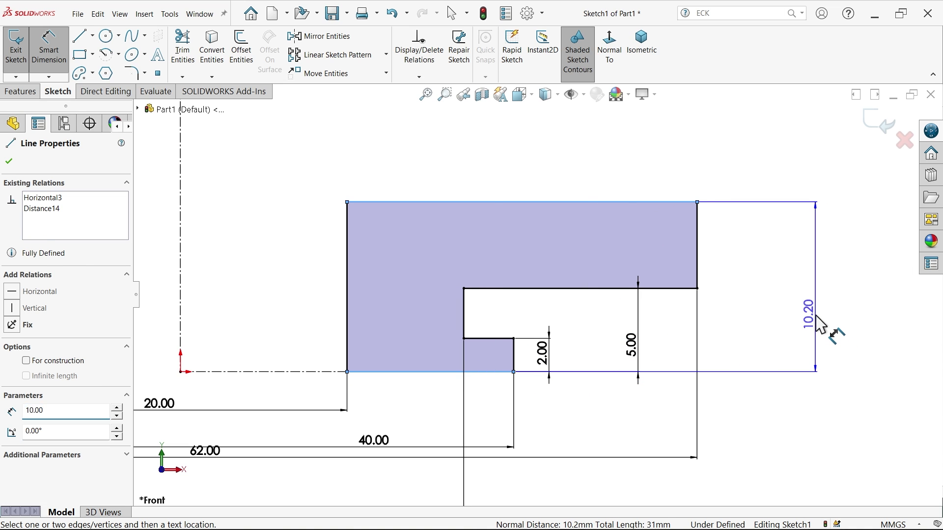
{"action": "left_click", "coordinate": [827, 332]}
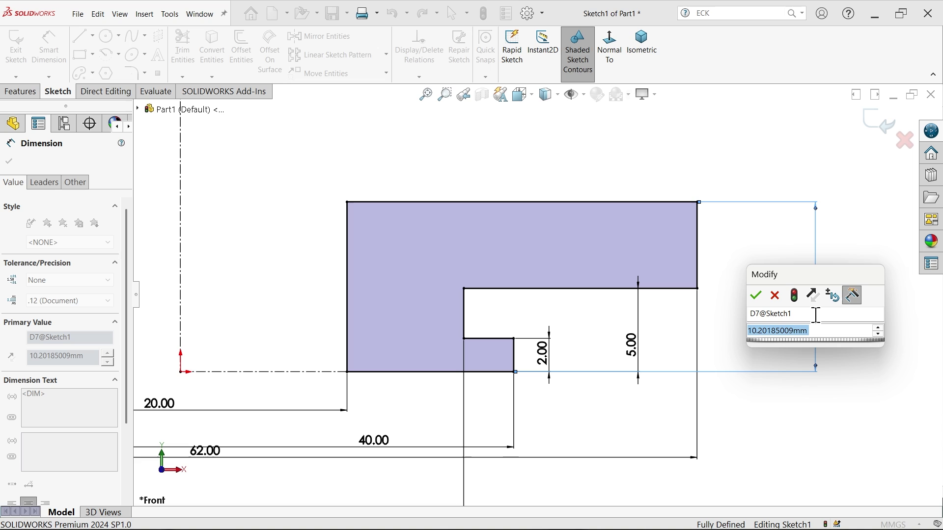
{"action": "type", "text": "13"}
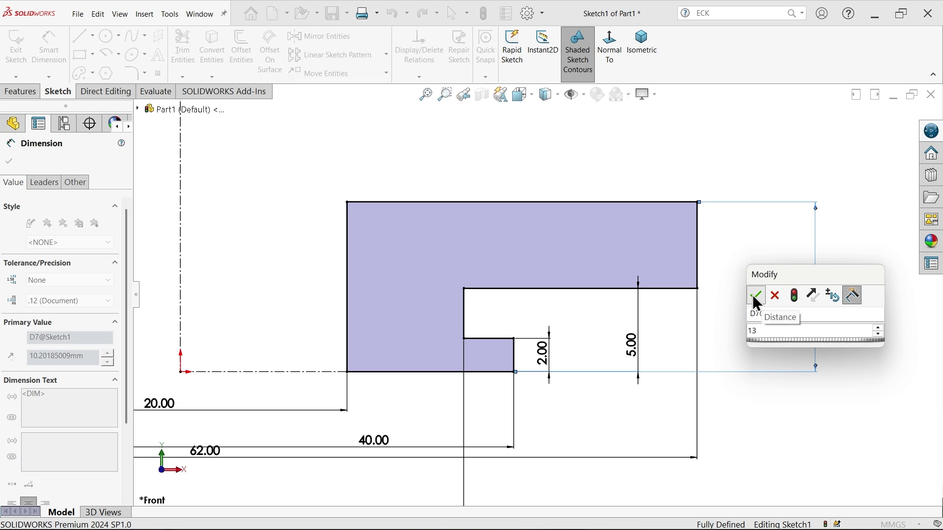
{"action": "left_click", "coordinate": [756, 295]}
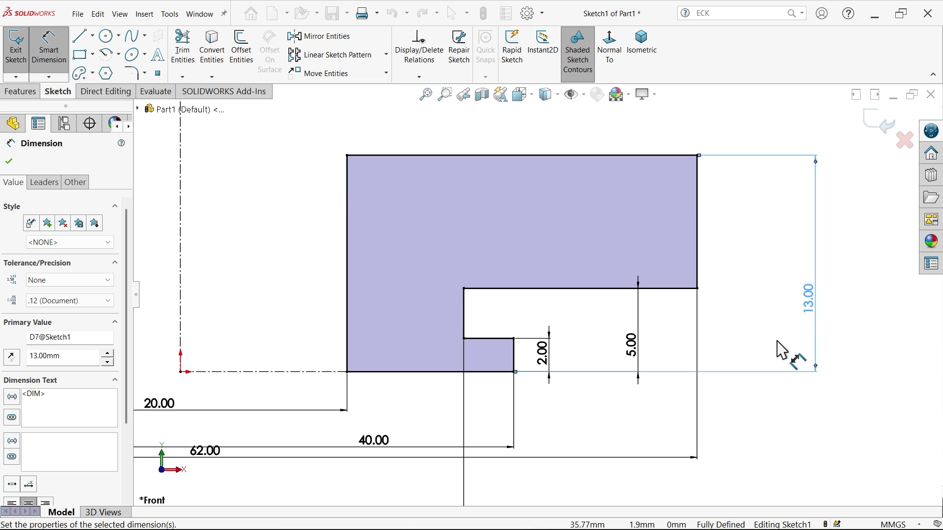
Revolve the profile 360 degrees about the vertical centerline into a solid boss.
{"action": "left_click", "coordinate": [20, 92]}
{"action": "scroll", "coordinate": [415, 179], "scroll_direction": "up", "scroll_amount": 4}
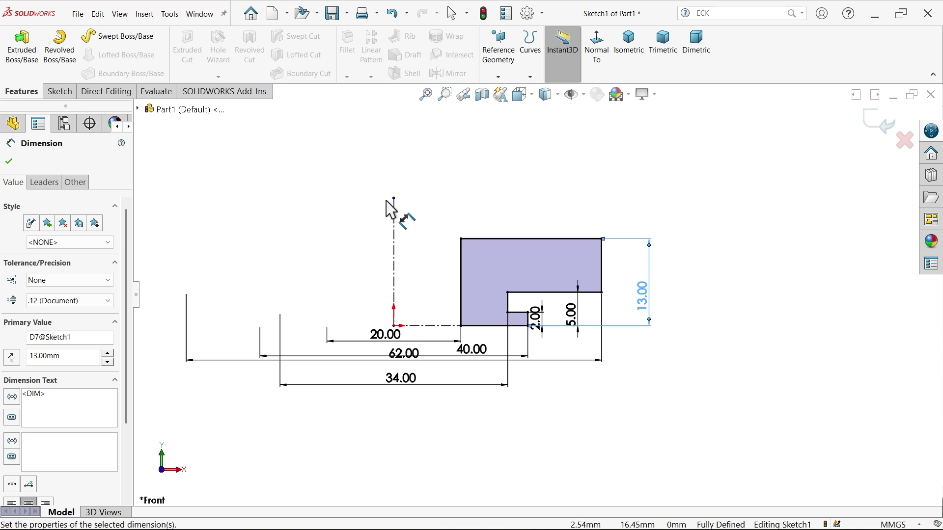
{"action": "left_click", "coordinate": [60, 56]}
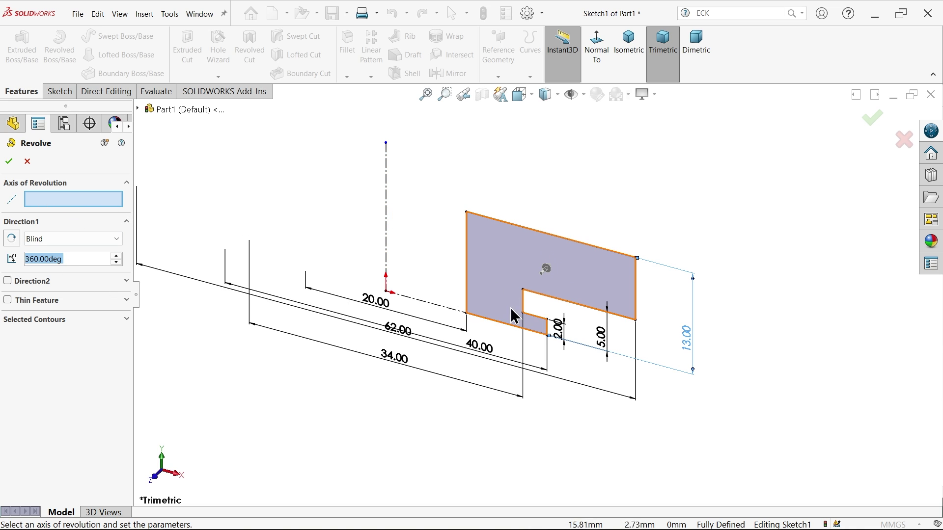
{"action": "left_click", "coordinate": [391, 215]}
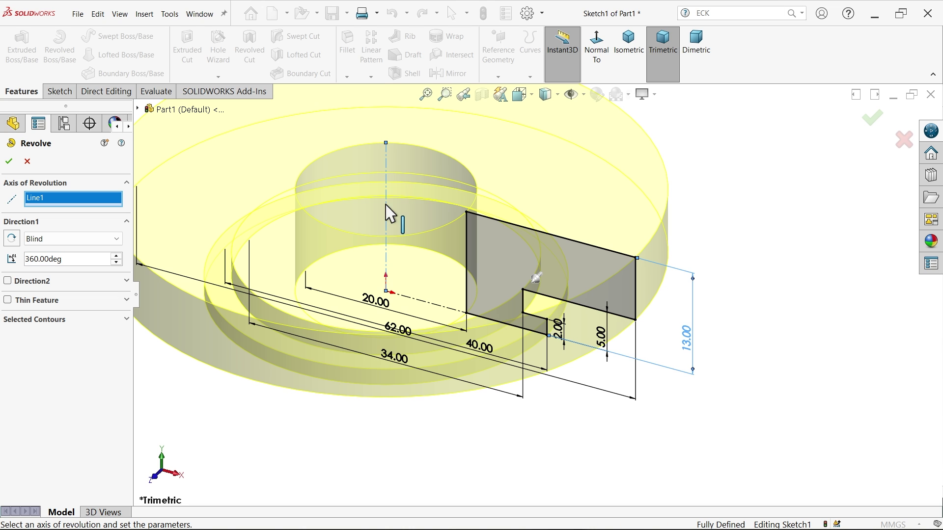
{"action": "scroll", "coordinate": [473, 228], "scroll_direction": "up", "scroll_amount": 4}
{"action": "scroll", "coordinate": [473, 228], "scroll_direction": "down", "scroll_amount": 3}
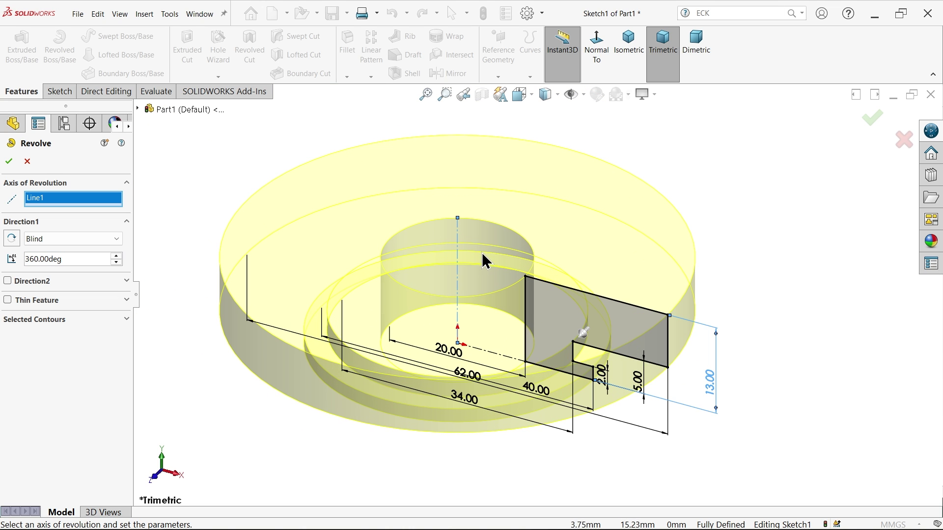
{"action": "left_click", "coordinate": [67, 259]}
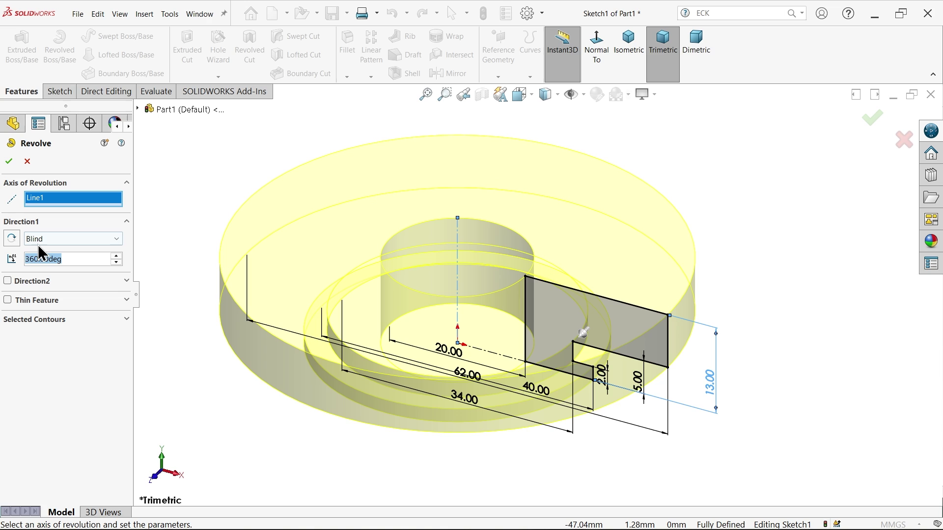
{"action": "left_click", "coordinate": [11, 240]}
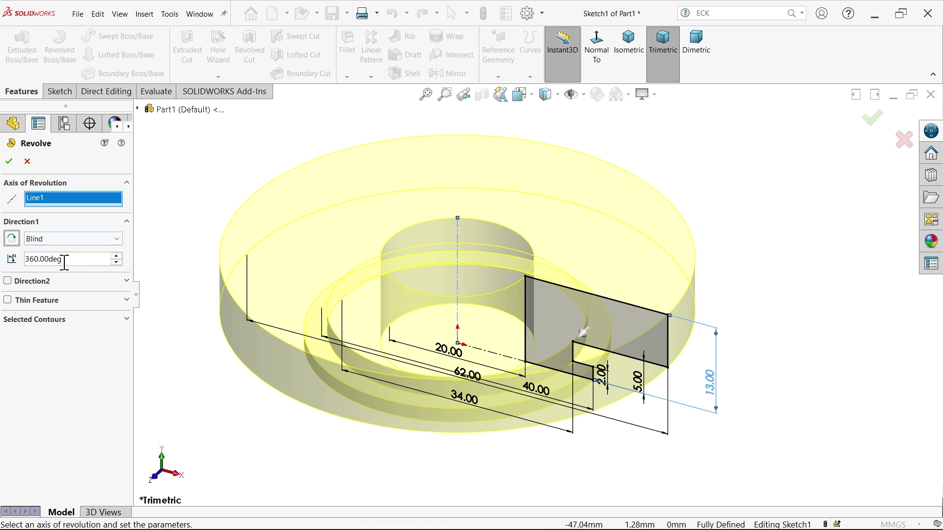
{"action": "left_click_drag", "start_coordinate": [63, 259], "coordinate": [6, 258]}
{"action": "left_click", "coordinate": [9, 162]}
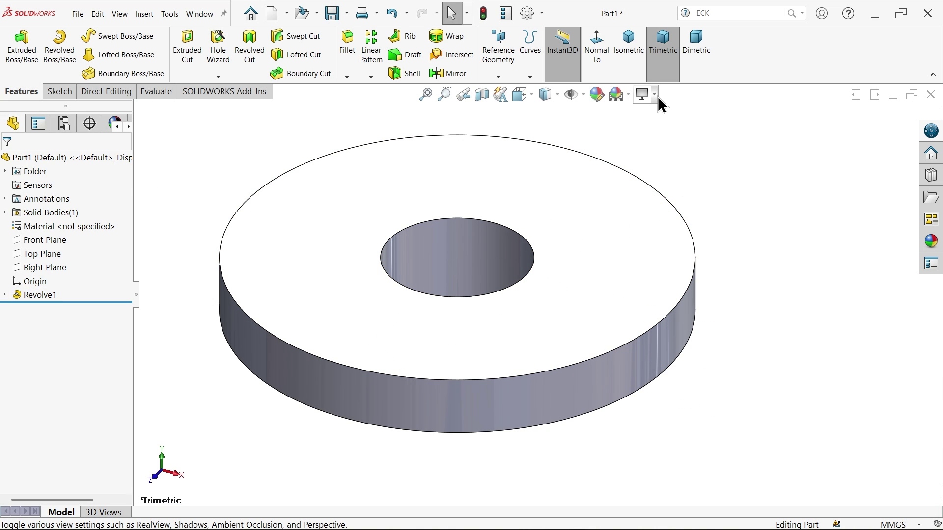
Turn off RealView graphics for the model display.
{"action": "left_click", "coordinate": [657, 96]}
{"action": "left_click", "coordinate": [654, 115]}
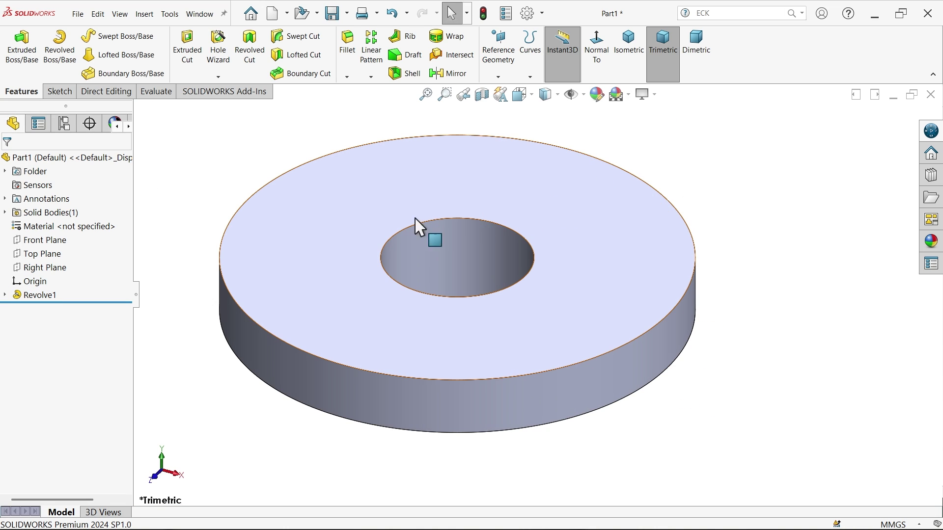
On the Front Plane, sketch a small corner rectangle inside the flange, its upper inner corner about 9.3 mm directly above the origin.
{"action": "left_click", "coordinate": [45, 243]}
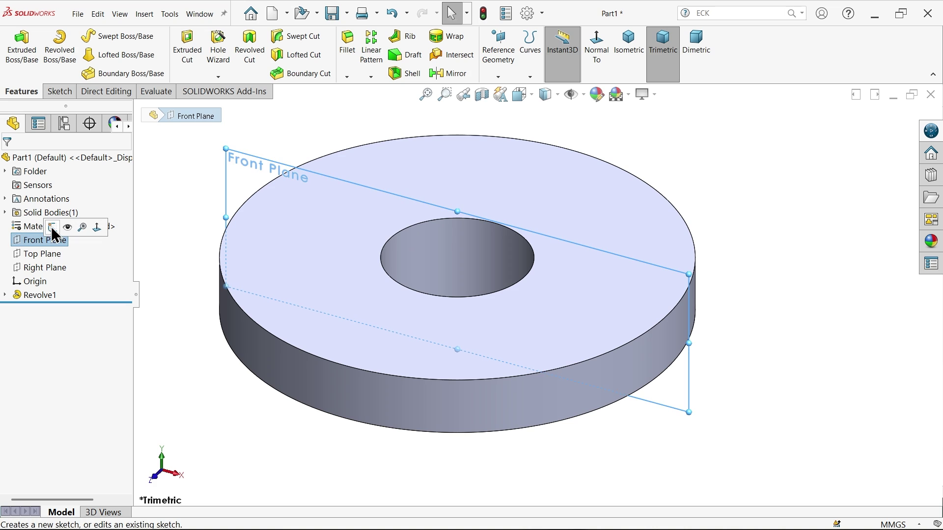
{"action": "left_click", "coordinate": [52, 227]}
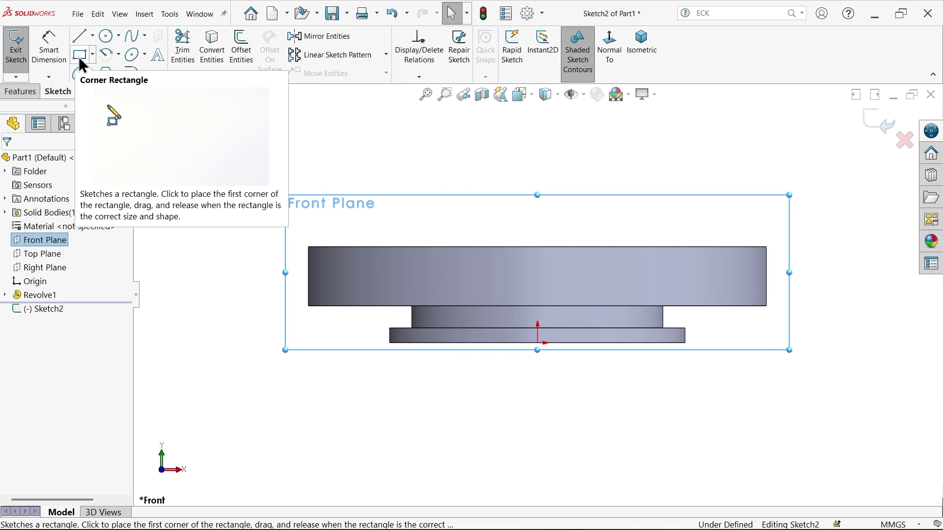
{"action": "left_click", "coordinate": [81, 55]}
{"action": "scroll", "coordinate": [544, 296], "scroll_direction": "down", "scroll_amount": 3}
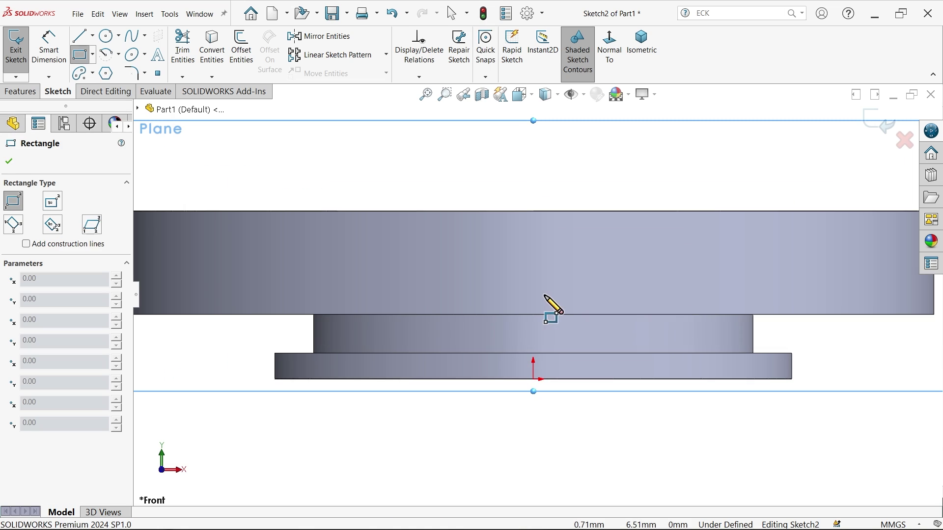
{"action": "left_click", "coordinate": [534, 259]}
{"action": "left_click", "coordinate": [656, 287]}
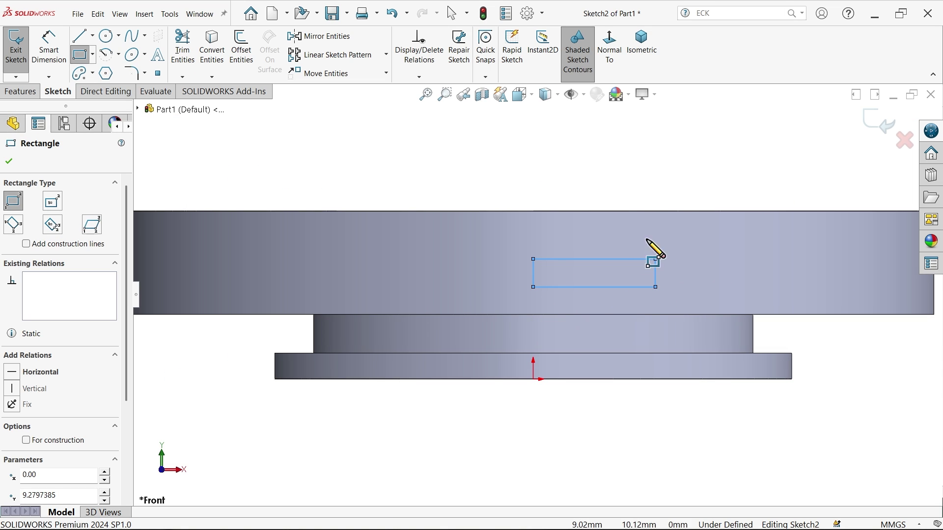
{"action": "right_click", "coordinate": [639, 187]}
{"action": "left_click", "coordinate": [657, 194]}
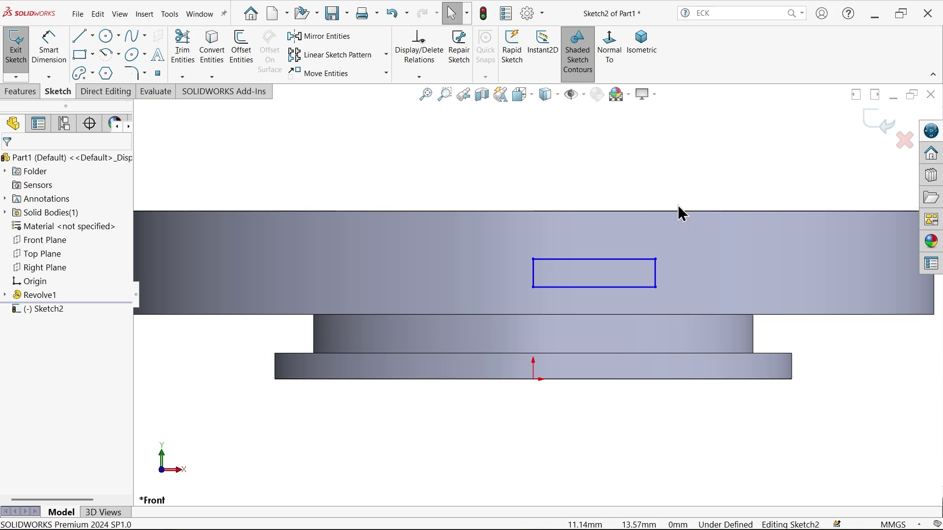
Make the rectangle's inner vertical edge coincident with the origin.
{"action": "scroll", "coordinate": [535, 378], "scroll_direction": "down", "scroll_amount": 1}
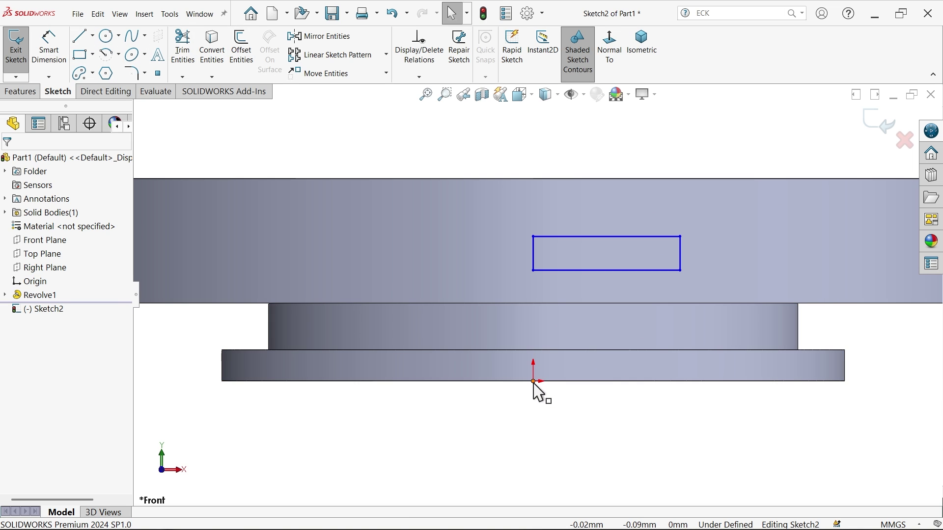
{"action": "left_click", "coordinate": [534, 382]}
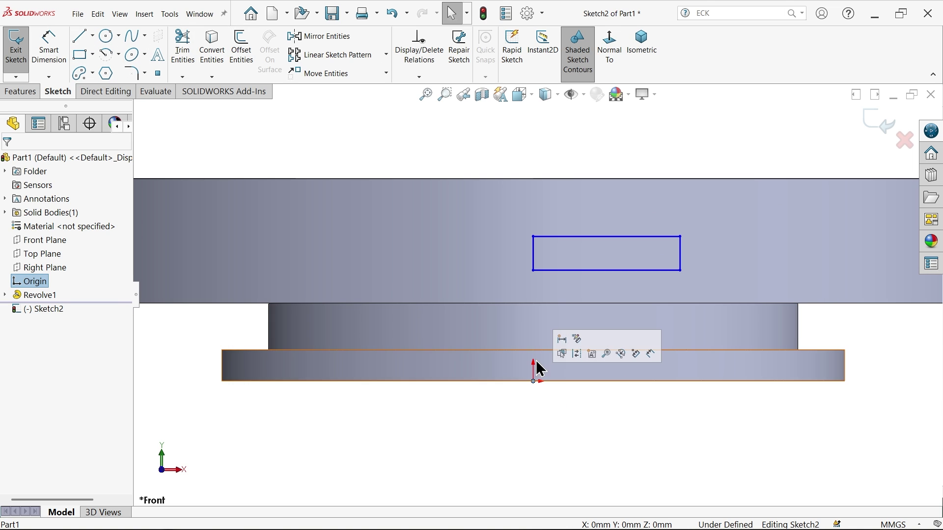
{"action": "left_click", "coordinate": [533, 257], "text": "ctrl"}
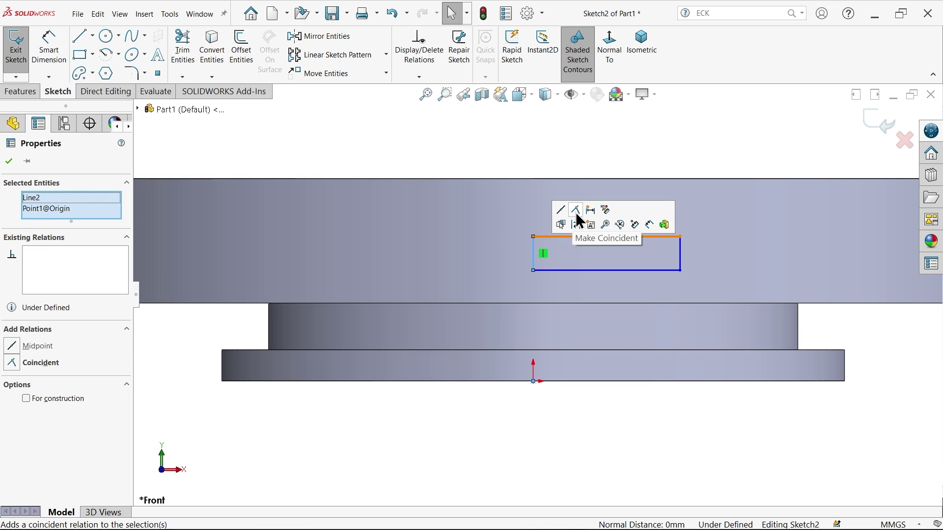
{"action": "left_click", "coordinate": [579, 222]}
{"action": "left_click", "coordinate": [539, 399]}
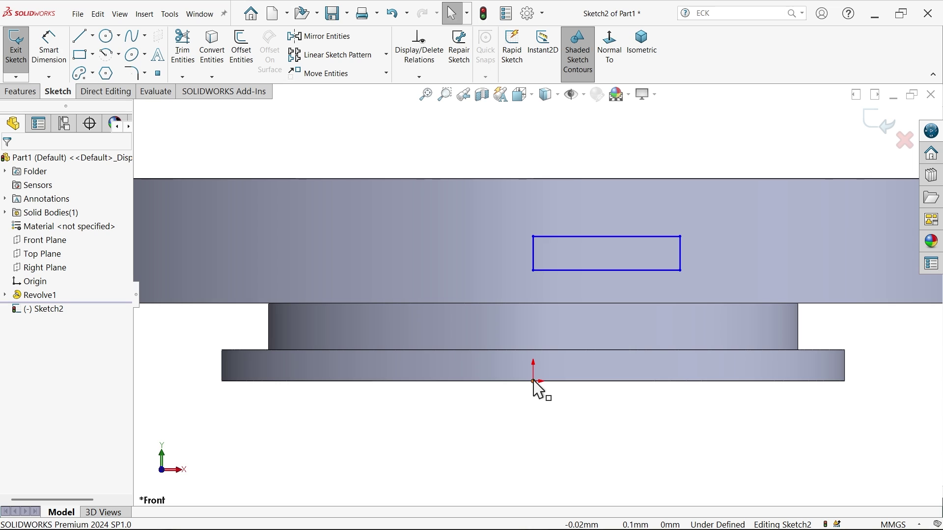
Add a vertical relation between the origin and the rectangle's lower inner corner.
{"action": "left_click", "coordinate": [534, 381]}
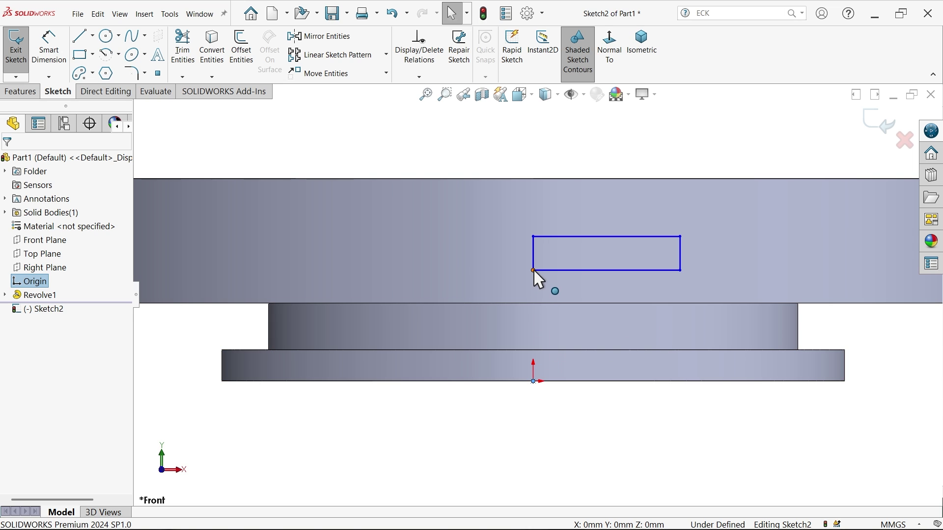
{"action": "left_click", "coordinate": [534, 271], "text": "ctrl"}
{"action": "left_click", "coordinate": [579, 224]}
{"action": "left_click", "coordinate": [582, 159]}
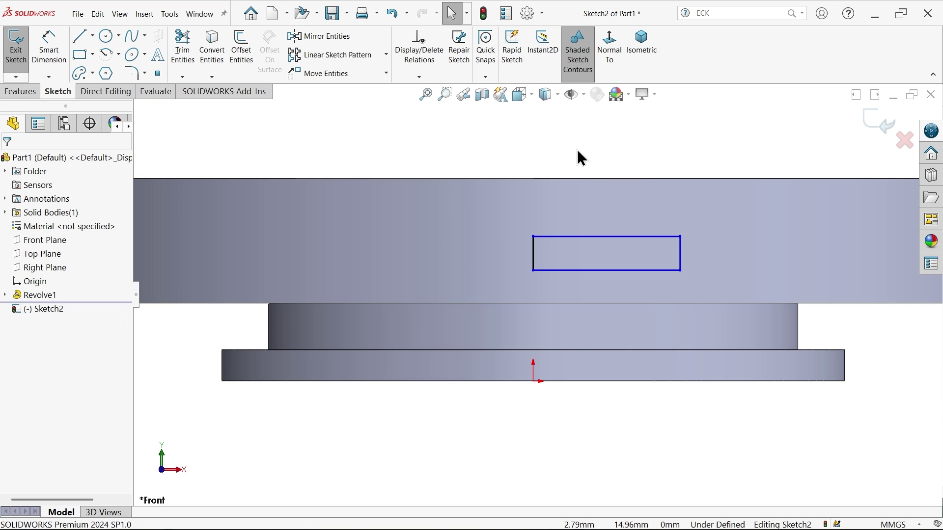
Dimension the rectangle's horizontal width as 26/2, giving 13 mm from the origin's vertical axis.
{"action": "left_click", "coordinate": [51, 59]}
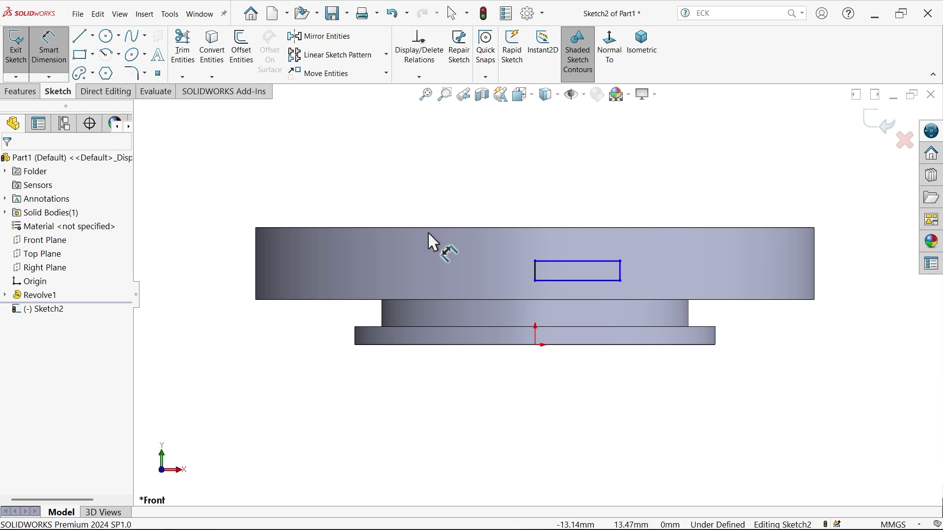
{"action": "scroll", "coordinate": [430, 241], "scroll_direction": "up", "scroll_amount": 2}
{"action": "scroll", "coordinate": [629, 287], "scroll_direction": "down", "scroll_amount": 2}
{"action": "left_click", "coordinate": [559, 268]}
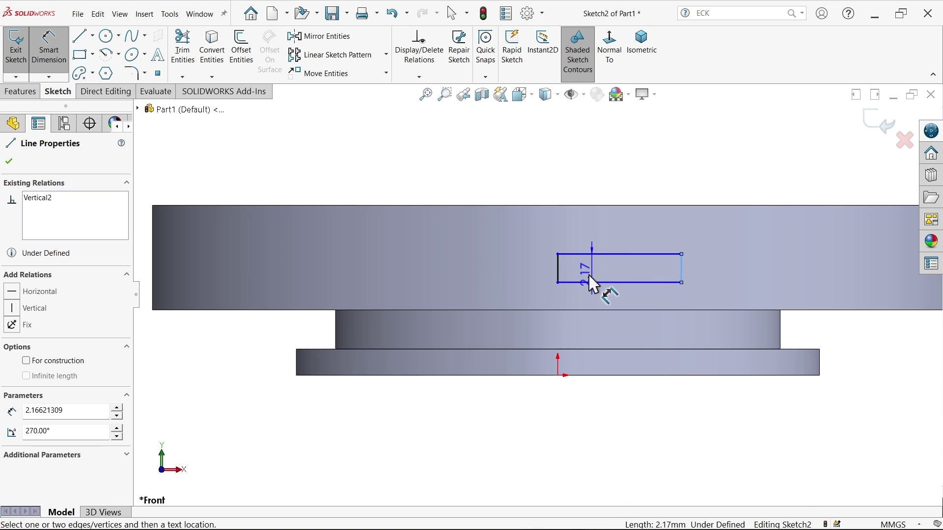
{"action": "left_click", "coordinate": [559, 273]}
{"action": "left_click", "coordinate": [613, 406]}
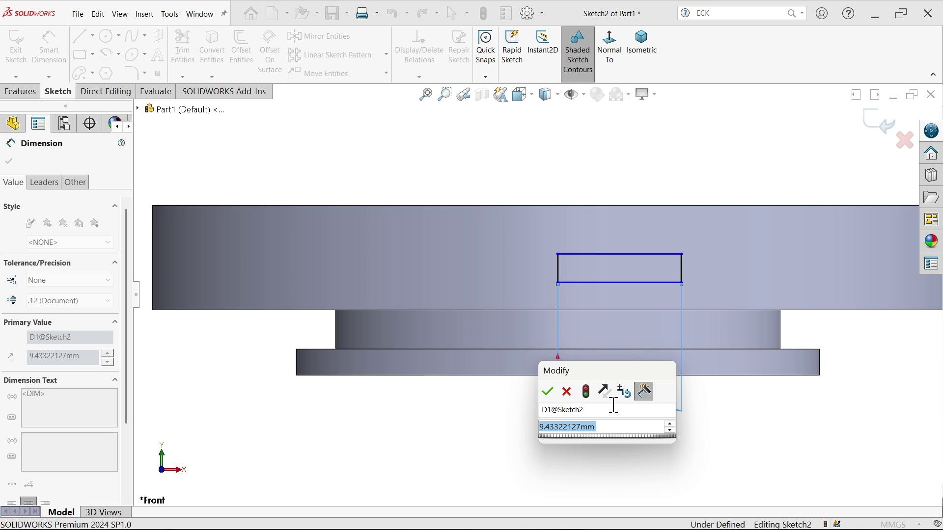
{"action": "type", "text": "13"}
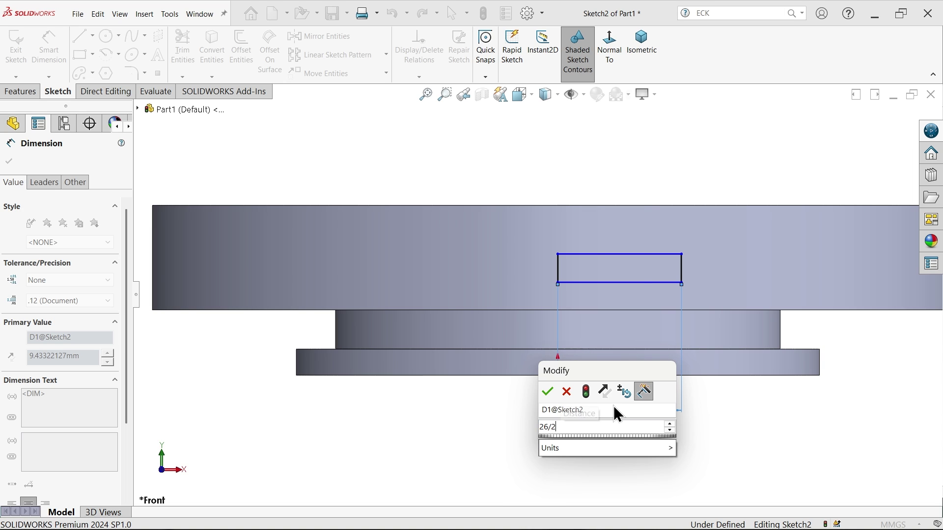
{"action": "key", "text": "Return"}
Dimension the rectangle's lower edge 7 mm above the bottom edge of the part.
{"action": "scroll", "coordinate": [756, 289], "scroll_direction": "down", "scroll_amount": 1}
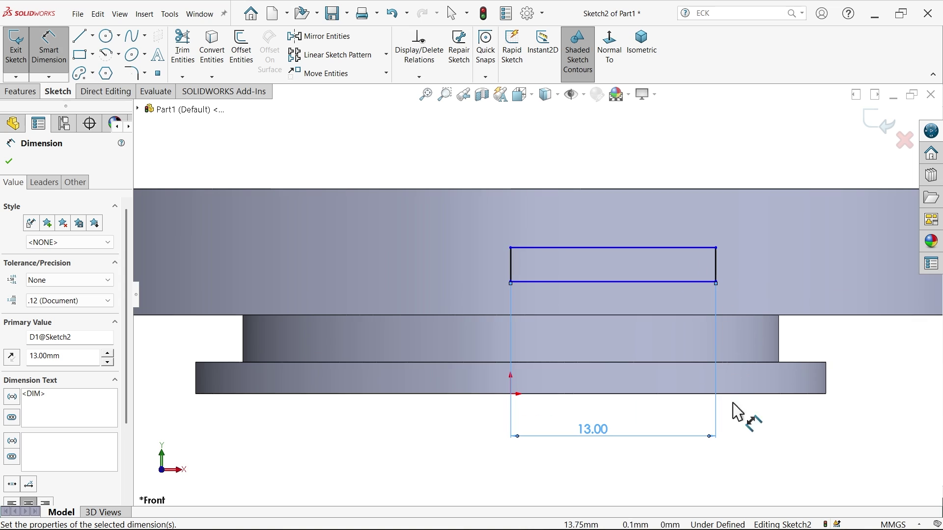
{"action": "left_click", "coordinate": [765, 394]}
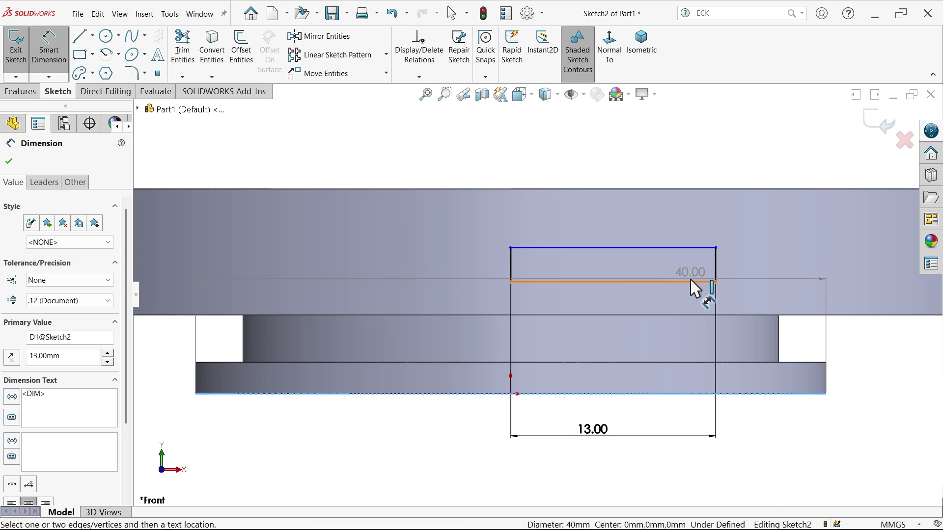
{"action": "left_click", "coordinate": [692, 282]}
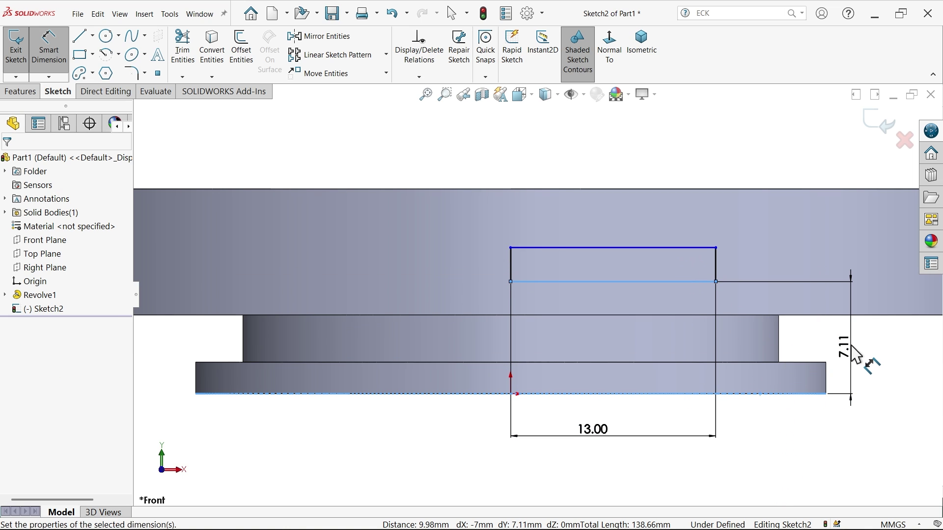
{"action": "left_click", "coordinate": [851, 345]}
{"action": "type", "text": "7"}
{"action": "left_click", "coordinate": [791, 327]}
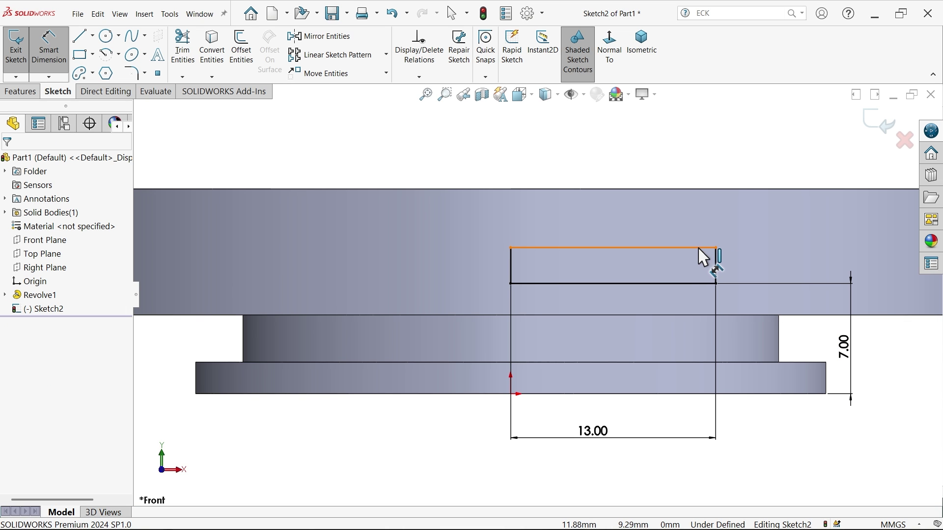
Dimension the rectangle's upper edge 9.5 mm above the bottom edge of the part.
{"action": "left_click", "coordinate": [698, 249]}
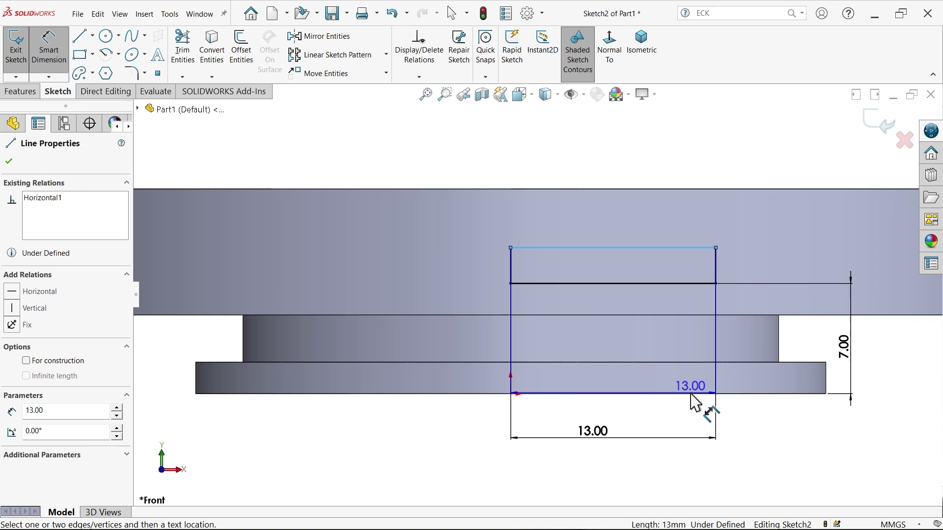
{"action": "left_click", "coordinate": [688, 394]}
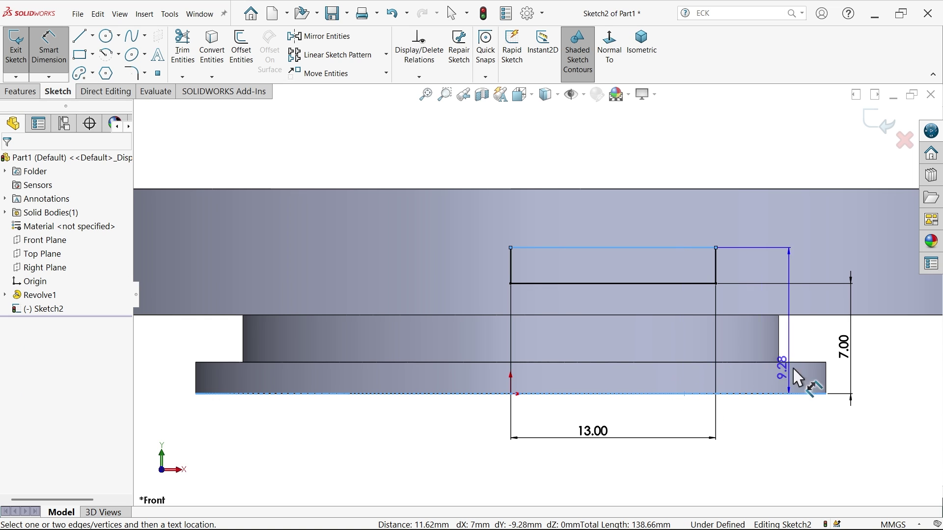
{"action": "left_click", "coordinate": [880, 359]}
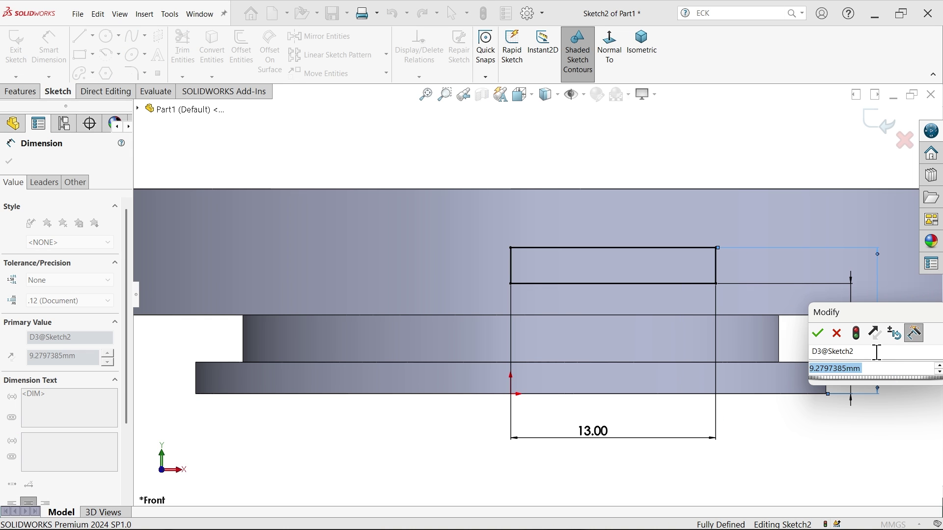
{"action": "type", "text": "9.5"}
{"action": "left_click", "coordinate": [818, 334]}
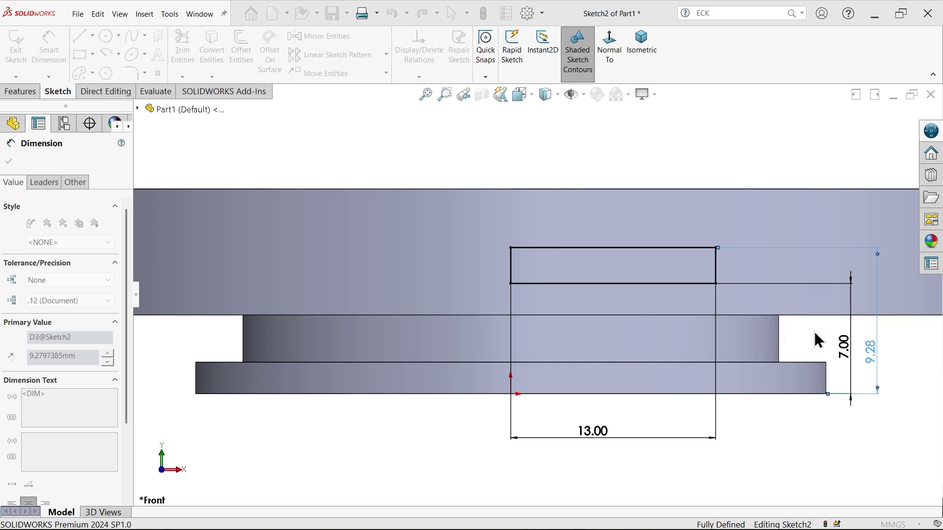
Cut an internal groove by revolving the rectangle 360 degrees about its inner vertical edge with Revolved Cut.
{"action": "key", "text": "f"}
{"action": "scroll", "coordinate": [507, 292], "scroll_direction": "down", "scroll_amount": 2}
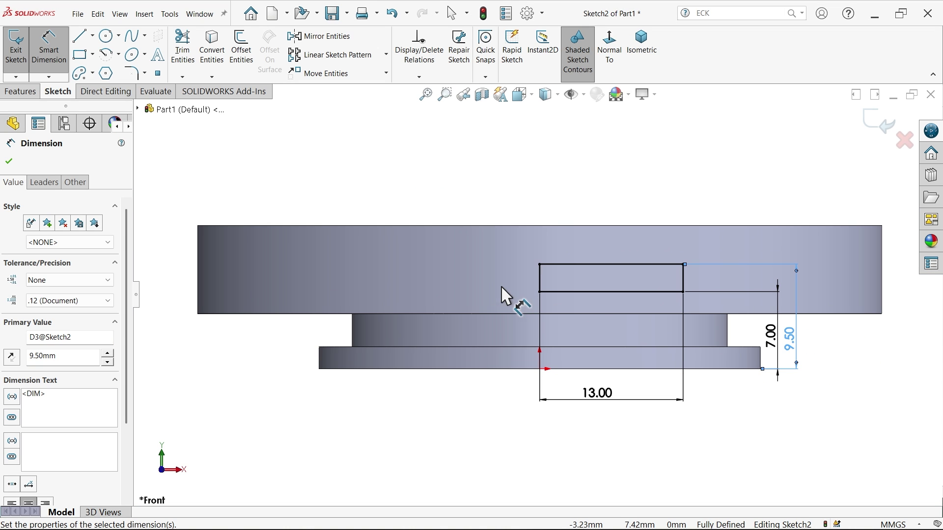
{"action": "left_click", "coordinate": [25, 95]}
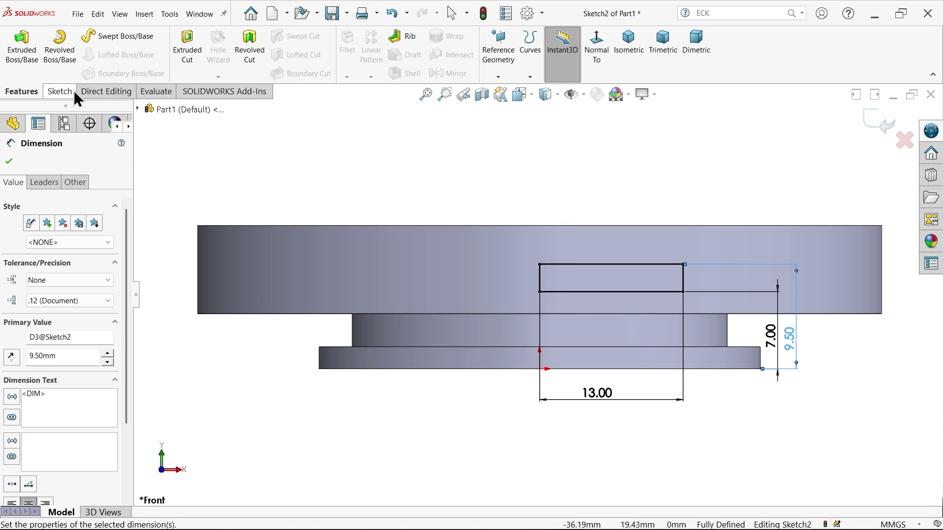
{"action": "left_click", "coordinate": [253, 64]}
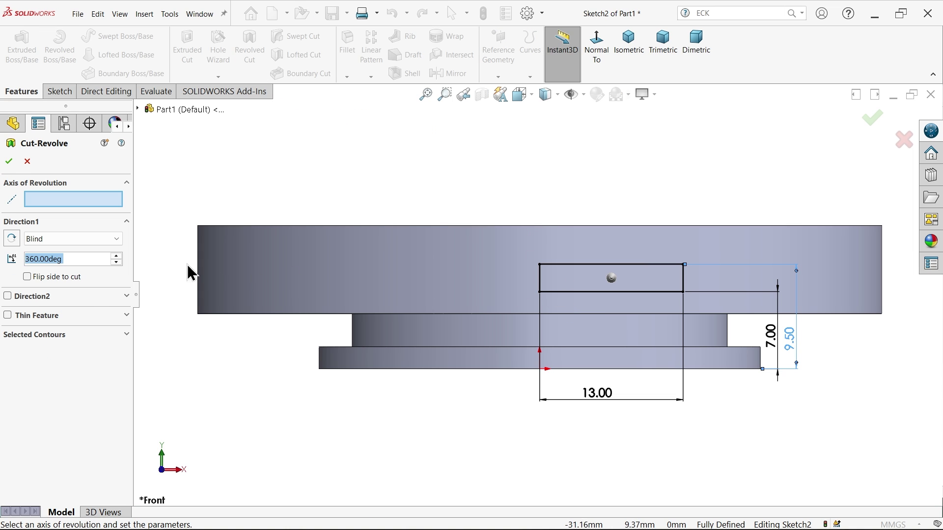
{"action": "left_click", "coordinate": [540, 279]}
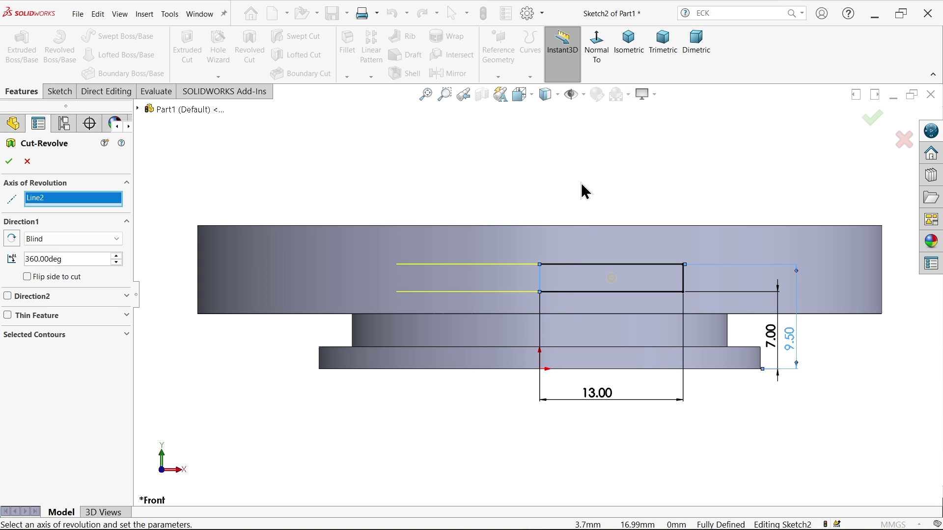
{"action": "middle_click_drag", "start_coordinate": [581, 190], "coordinate": [575, 224]}
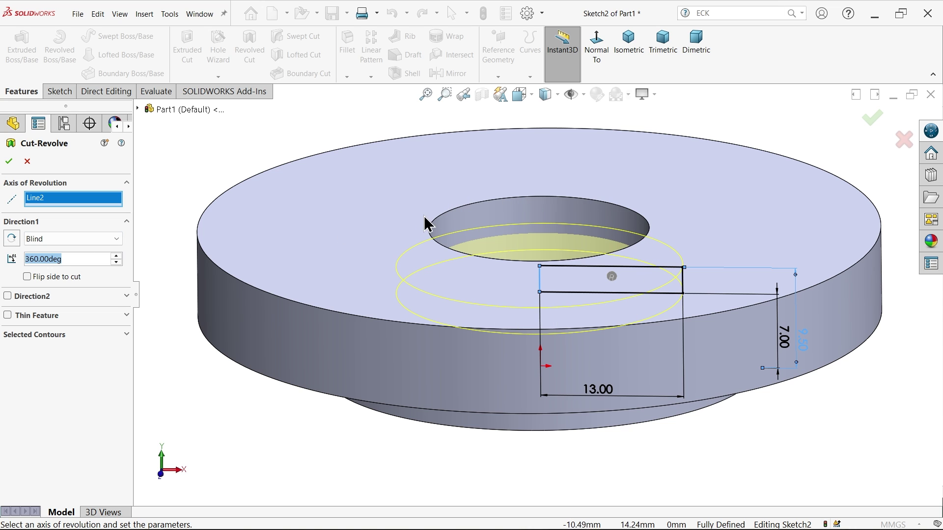
{"action": "left_click", "coordinate": [8, 161]}
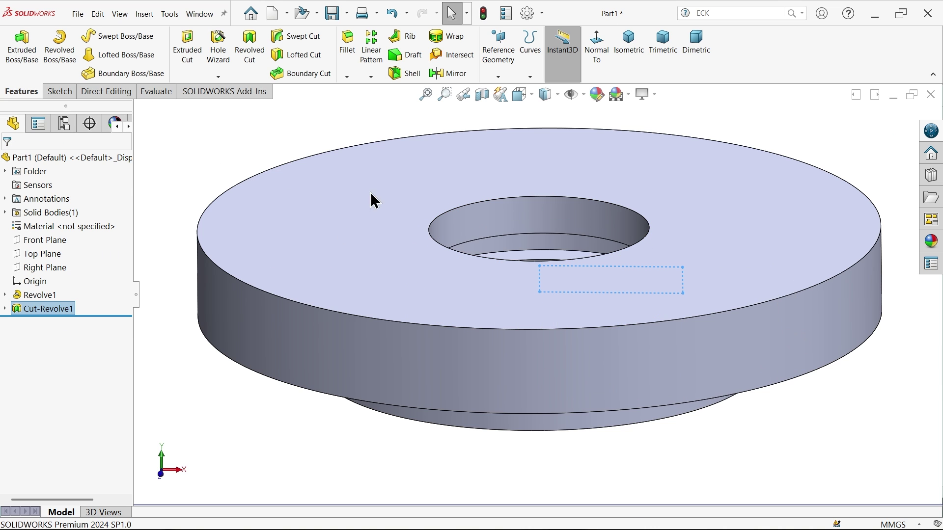
Inspect the internal groove in a section view through the Front Plane, and turn the section view off.
{"action": "left_click", "coordinate": [58, 240]}
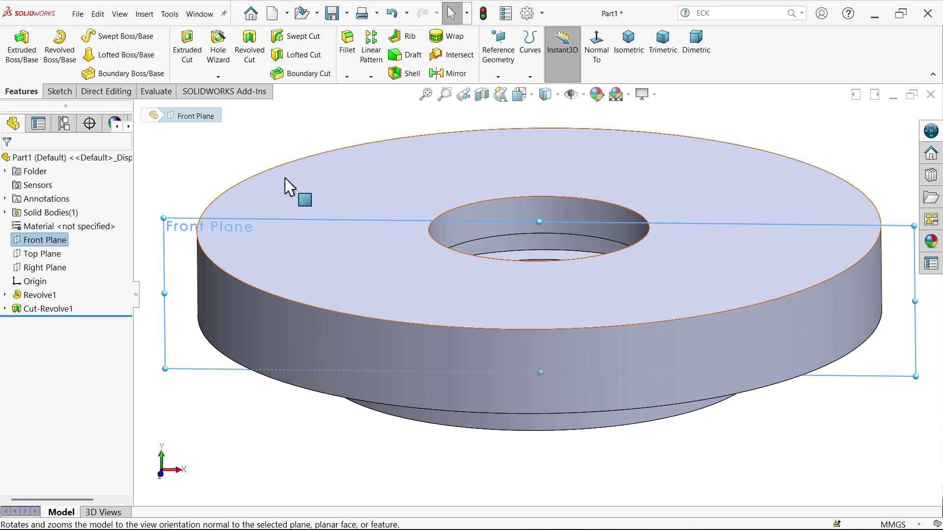
{"action": "left_click", "coordinate": [481, 95]}
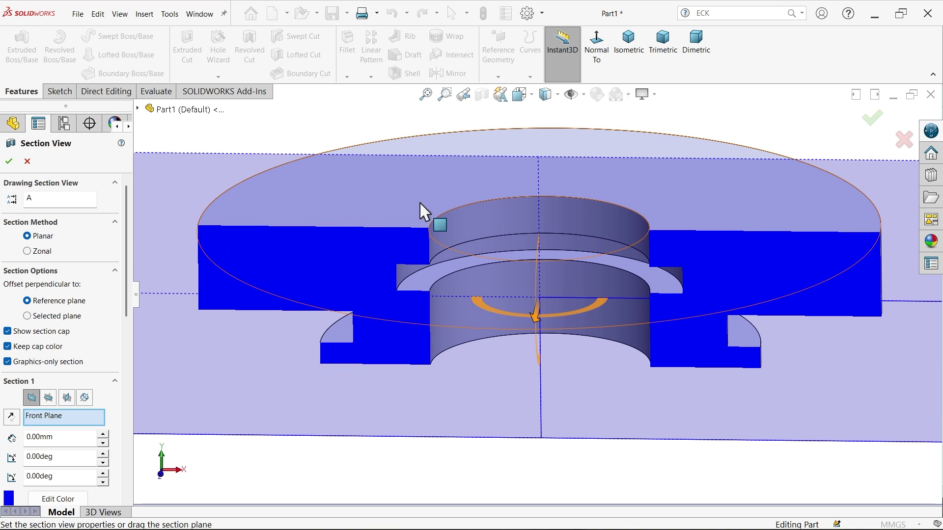
{"action": "middle_click_drag", "start_coordinate": [530, 339], "coordinate": [521, 312]}
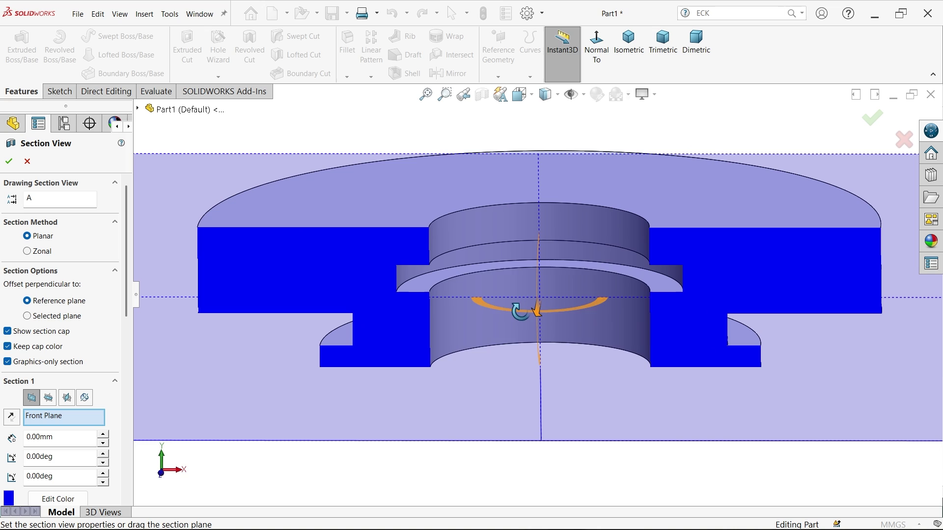
{"action": "left_click", "coordinate": [9, 162]}
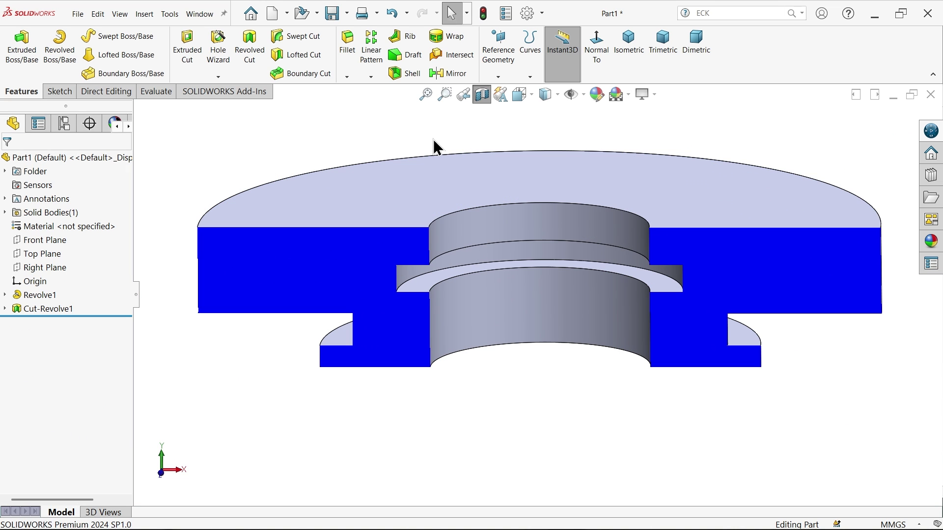
{"action": "left_click", "coordinate": [481, 99]}
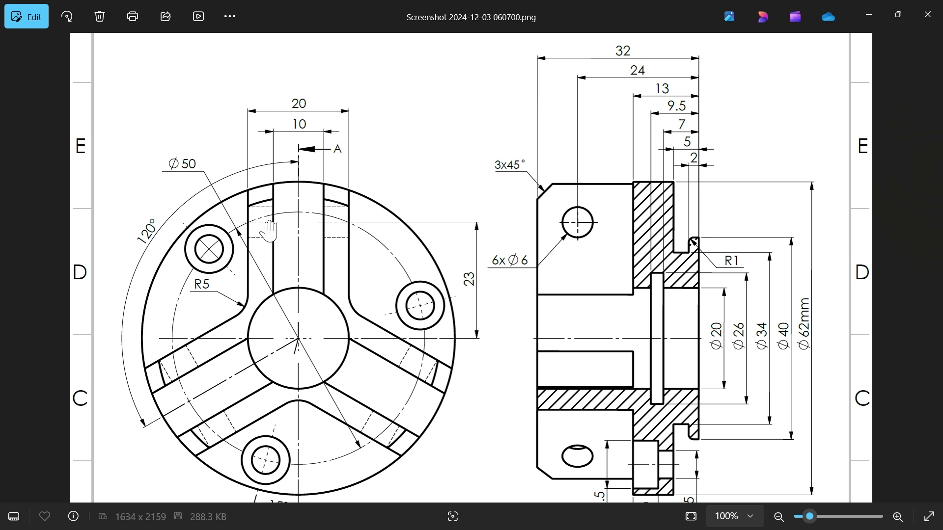
Examine the exercise drawing's front view and section A-A for the arm, slot and hole dimensions, and return to SolidWorks.
{"action": "scroll", "coordinate": [270, 231], "scroll_direction": "up", "scroll_amount": 2}
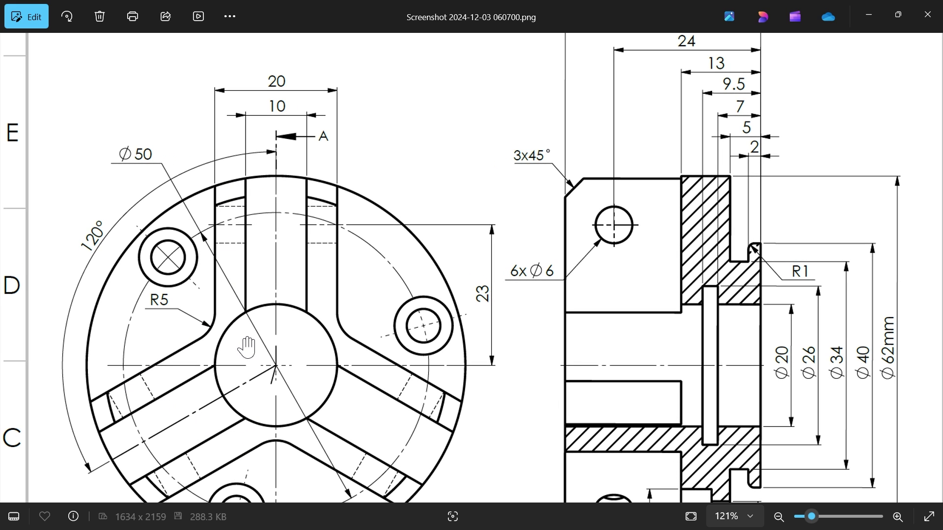
{"action": "left_click_drag", "start_coordinate": [246, 347], "coordinate": [306, 291]}
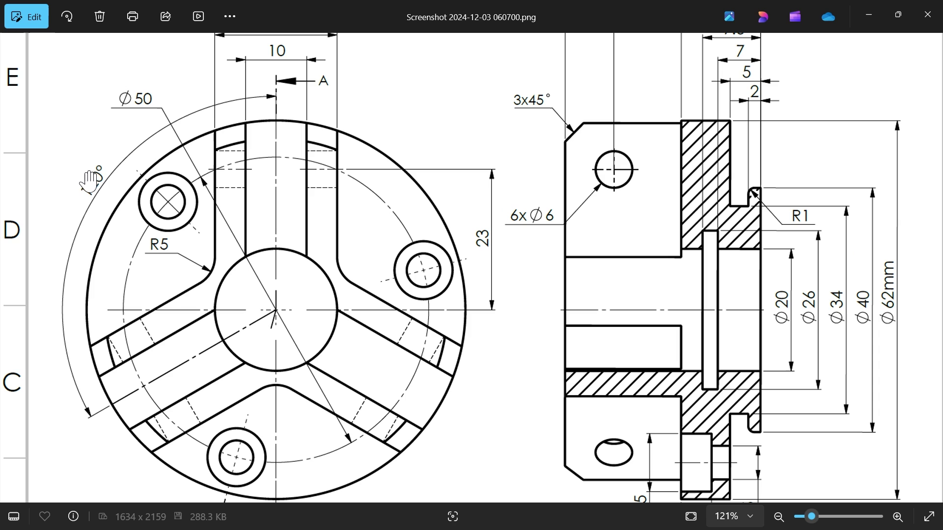
{"action": "left_click_drag", "start_coordinate": [224, 181], "coordinate": [228, 233]}
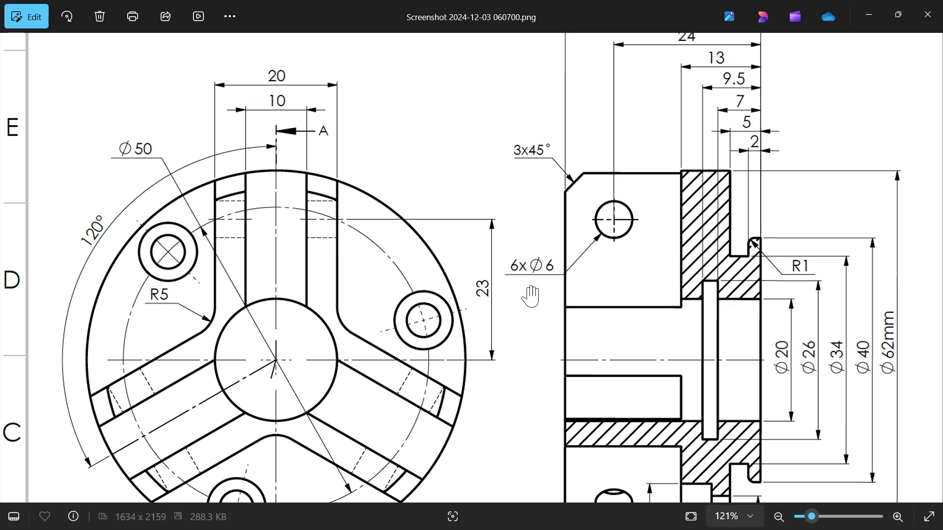
{"action": "left_click_drag", "start_coordinate": [606, 235], "coordinate": [612, 292]}
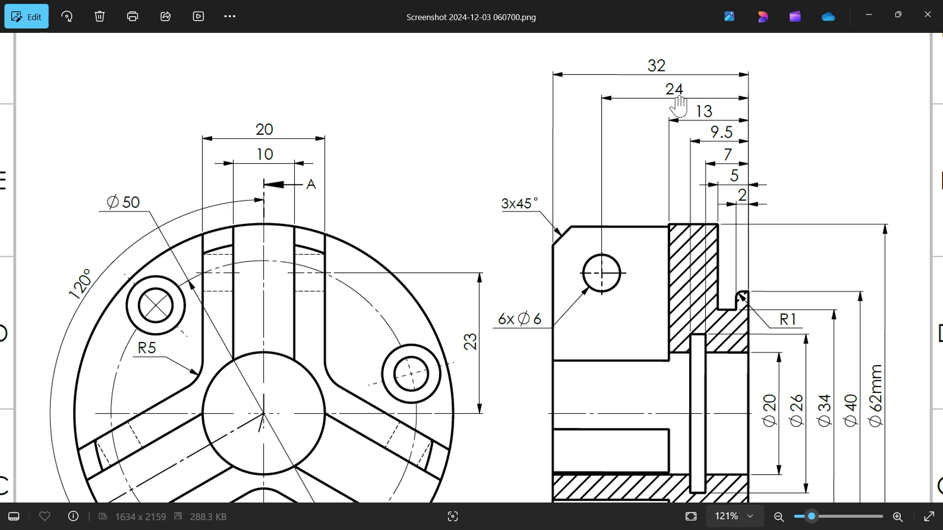
{"action": "left_click_drag", "start_coordinate": [486, 278], "coordinate": [499, 175]}
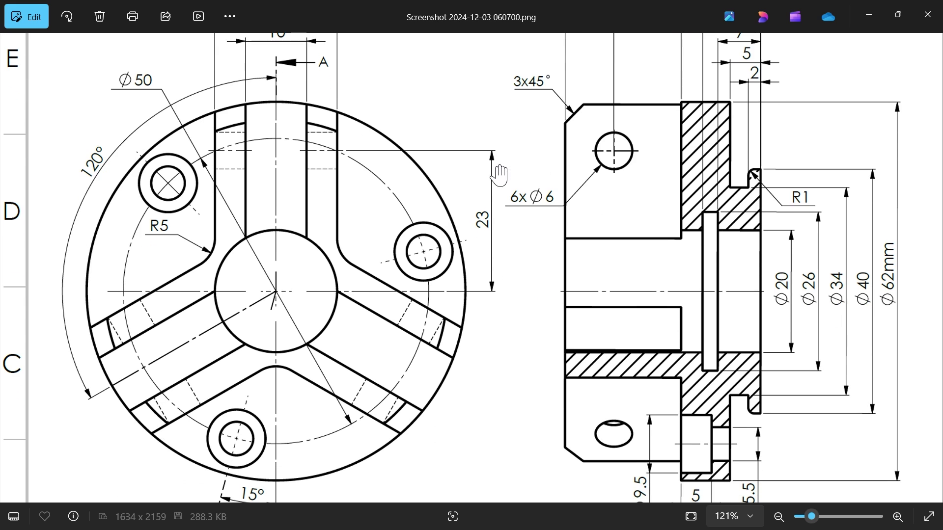
{"action": "scroll", "coordinate": [376, 261], "scroll_direction": "down", "scroll_amount": 2}
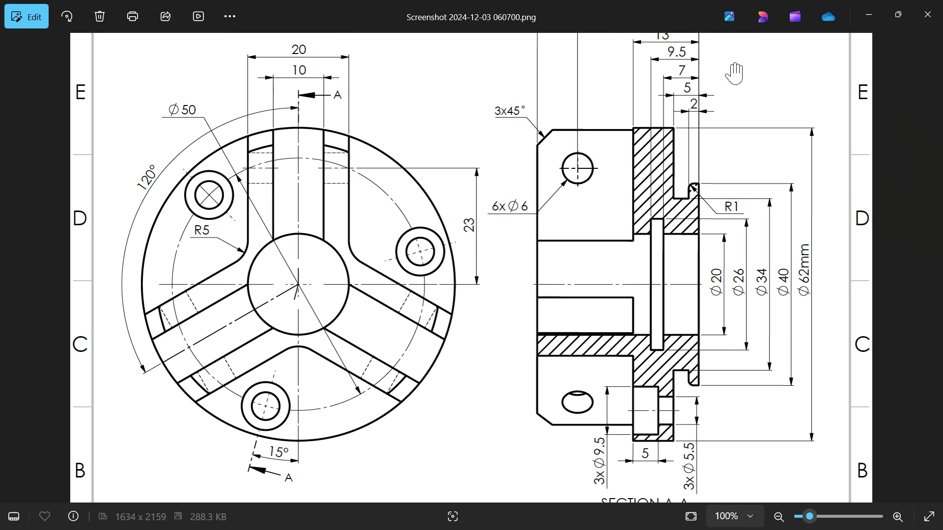
{"action": "left_click", "coordinate": [870, 16]}
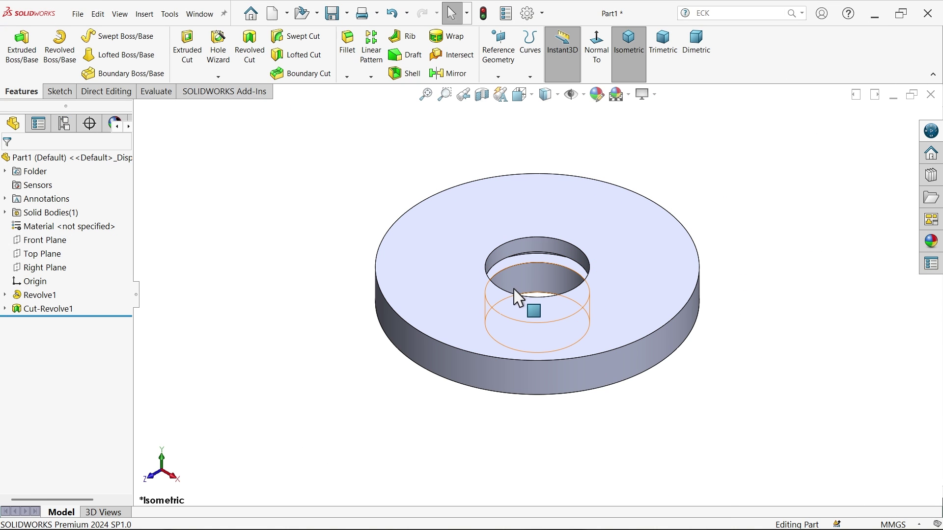
Start a sketch on the flange's flat face and draw two joined centerlines, from the rim's upper quadrant to the origin and out to the lower-left rim.
{"action": "left_click", "coordinate": [473, 302]}
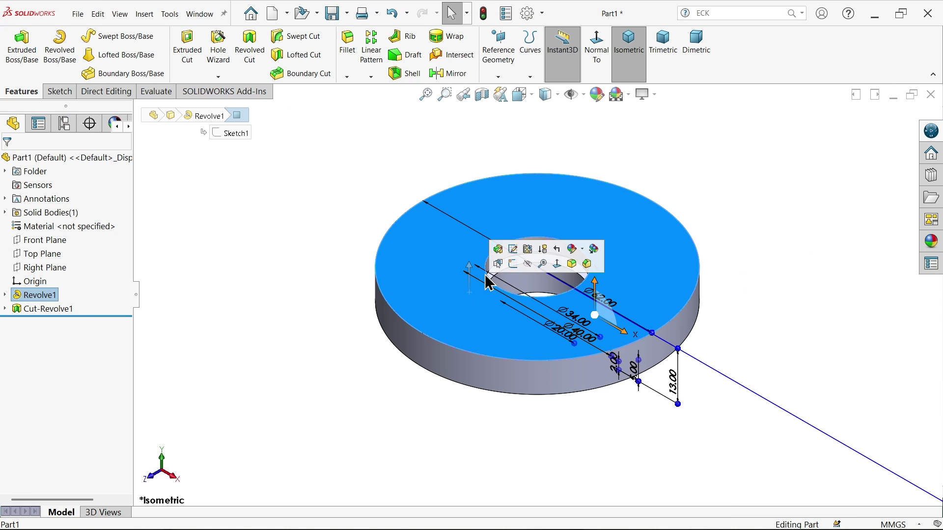
{"action": "left_click", "coordinate": [513, 269]}
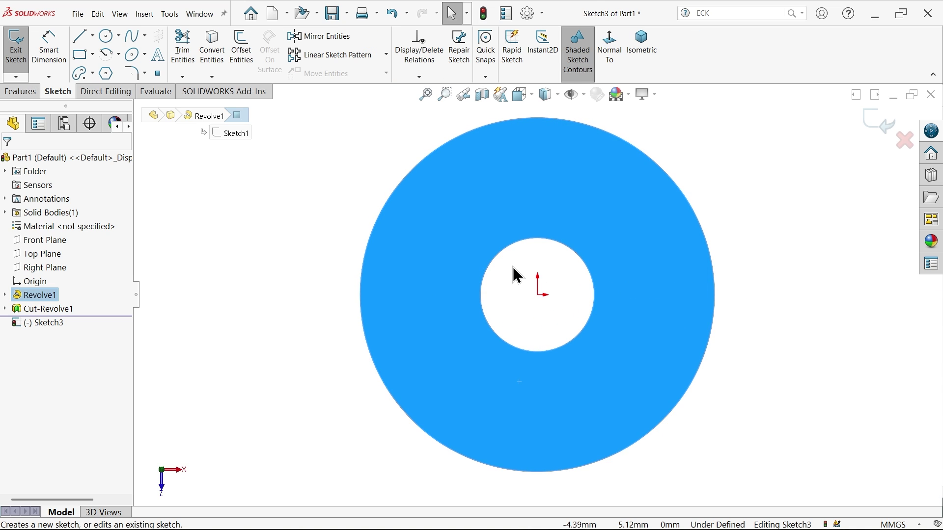
{"action": "left_click", "coordinate": [92, 36]}
{"action": "left_click", "coordinate": [95, 65]}
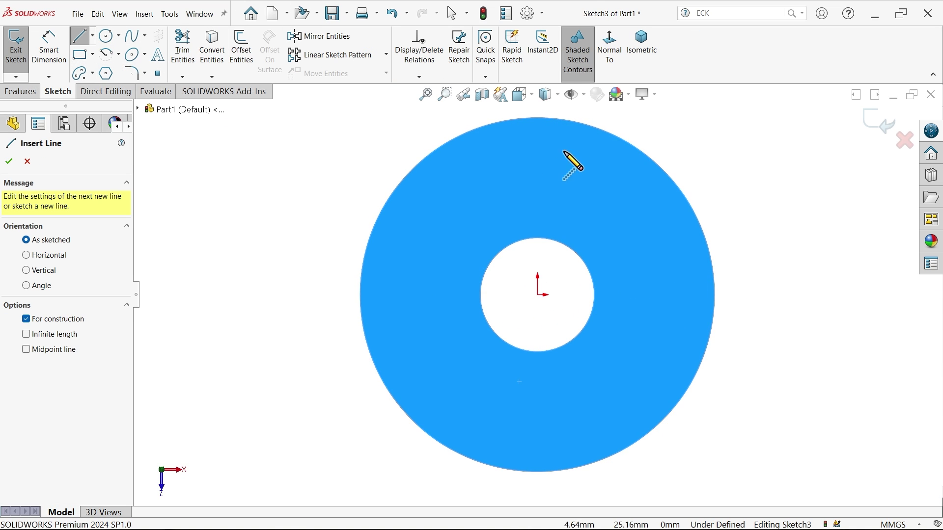
{"action": "left_click", "coordinate": [537, 118]}
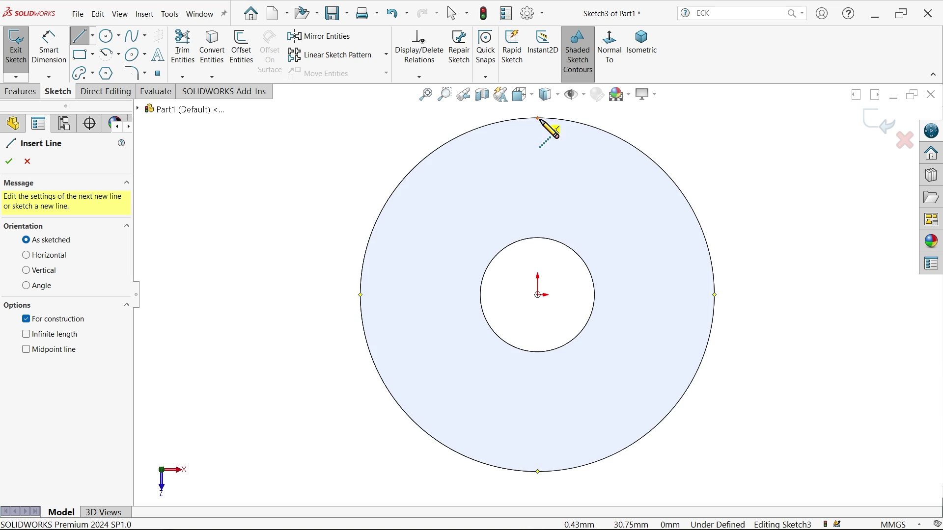
{"action": "left_click", "coordinate": [538, 295]}
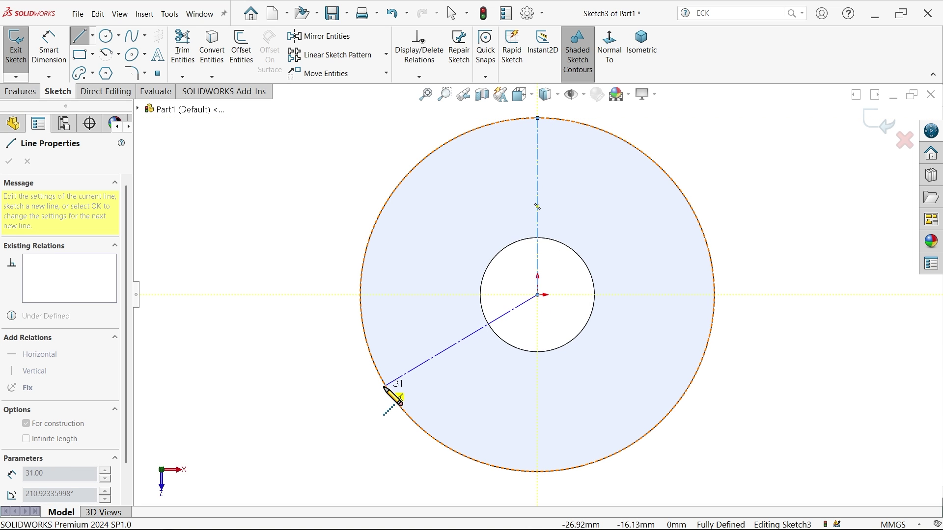
{"action": "left_click", "coordinate": [385, 387]}
{"action": "right_click", "coordinate": [296, 291]}
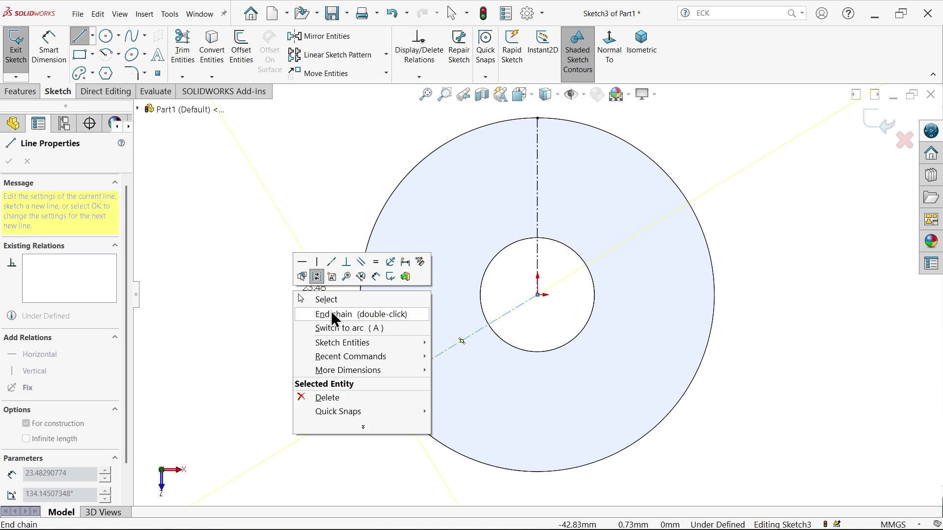
{"action": "left_click", "coordinate": [332, 314]}
{"action": "key", "text": "Escape"}
Draw a vertical line beside the vertical centerline from just above the rim, joined to a sloping line about 27 mm long ending on the lower-left rim.
{"action": "scroll", "coordinate": [555, 262], "scroll_direction": "down", "scroll_amount": 1}
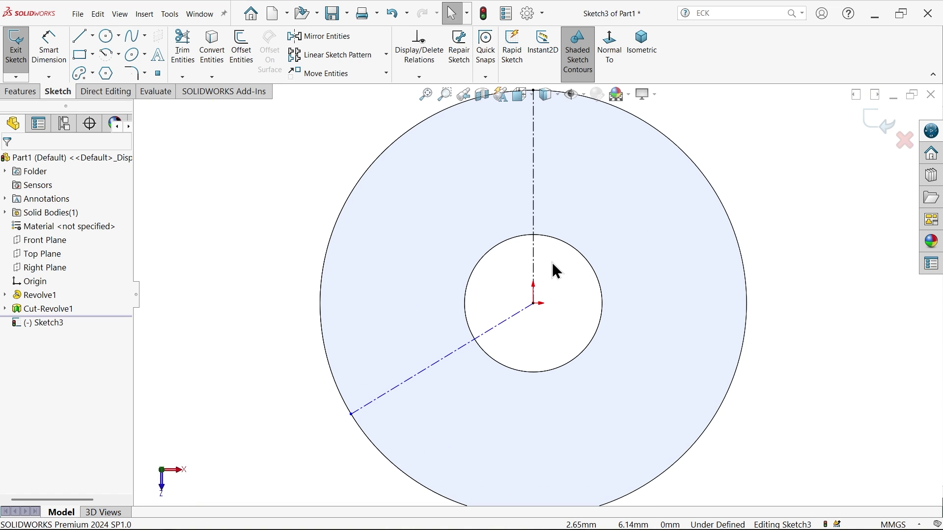
{"action": "scroll", "coordinate": [556, 271], "scroll_direction": "up", "scroll_amount": 2}
{"action": "scroll", "coordinate": [553, 267], "scroll_direction": "down", "scroll_amount": 1}
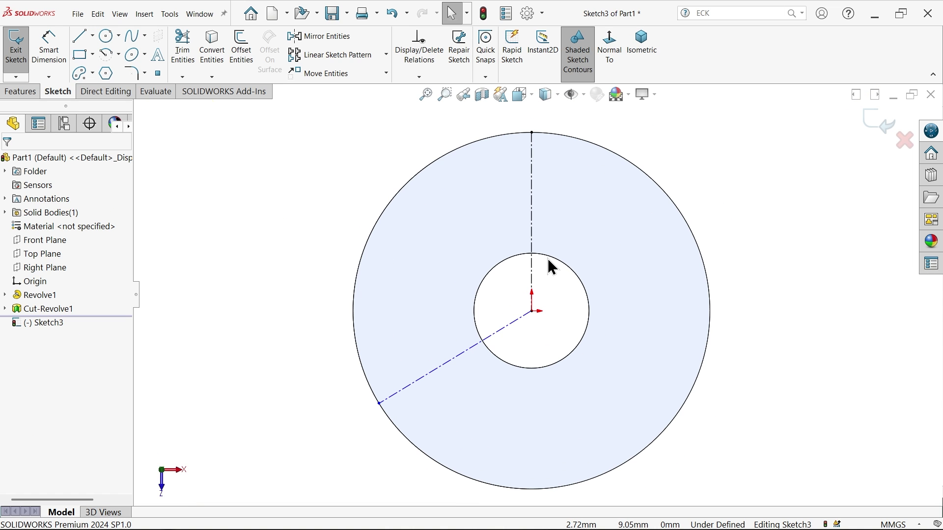
{"action": "left_click", "coordinate": [80, 37]}
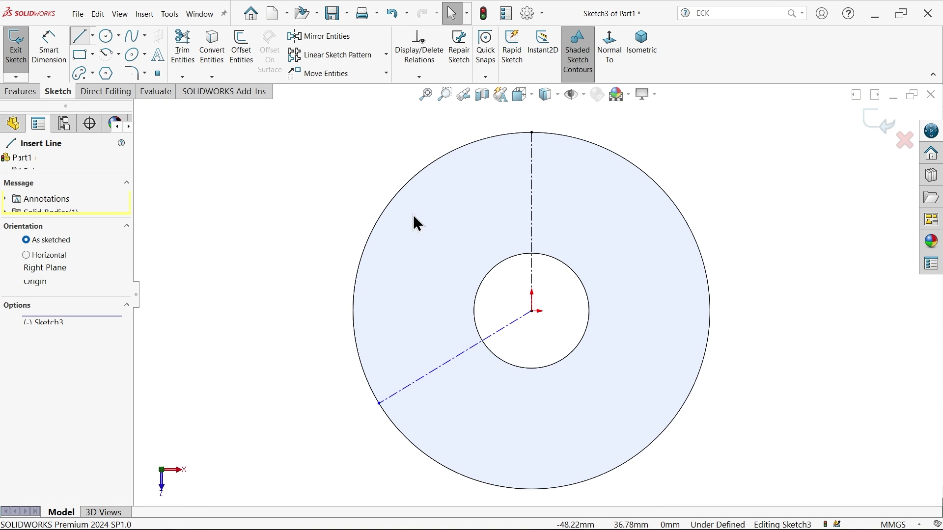
{"action": "left_click", "coordinate": [494, 121]}
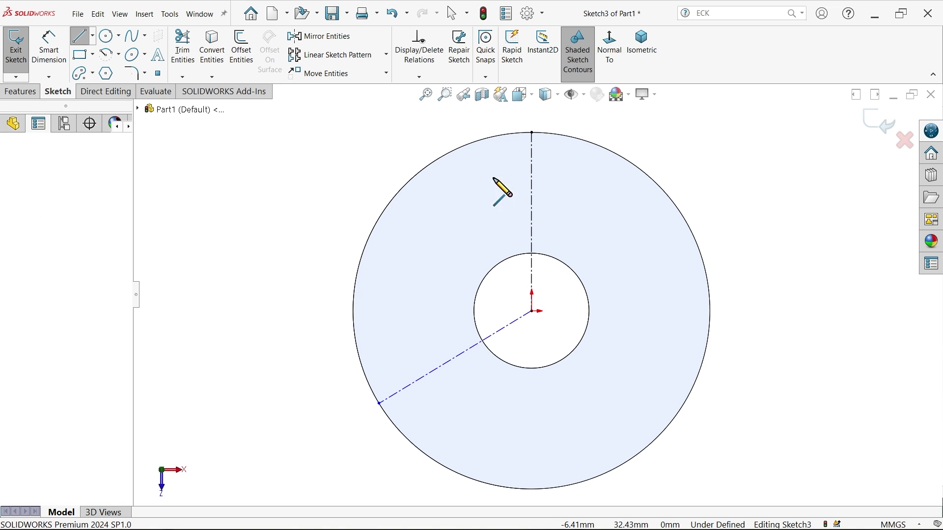
{"action": "left_click", "coordinate": [494, 282]}
{"action": "left_click", "coordinate": [361, 363]}
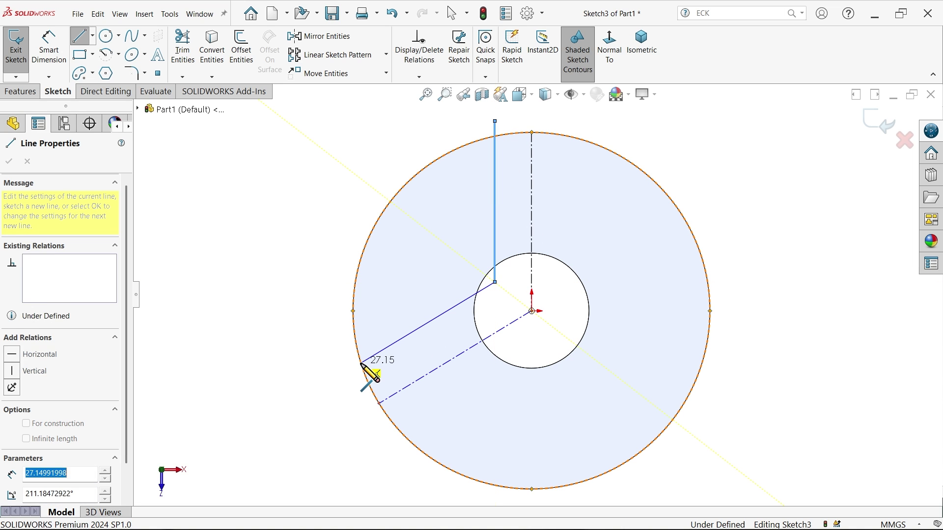
{"action": "right_click", "coordinate": [326, 364]}
{"action": "left_click", "coordinate": [325, 357]}
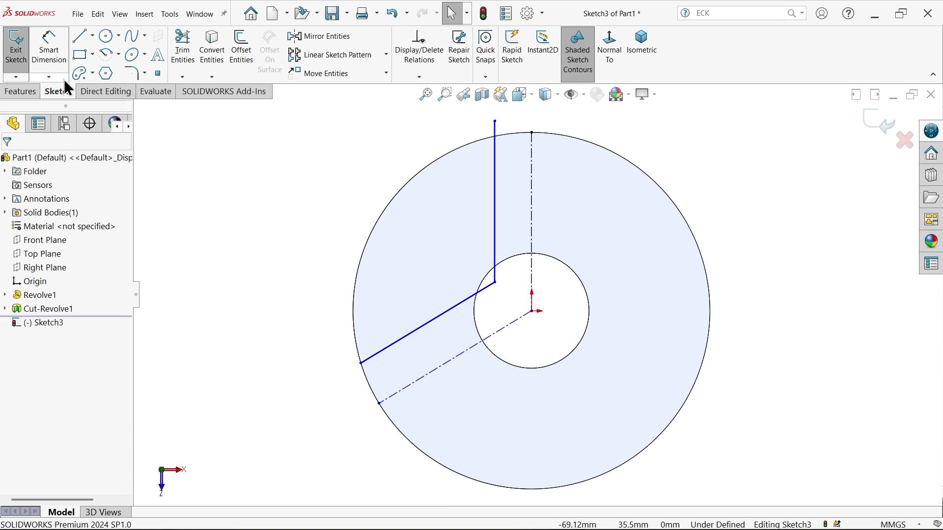
Dimension the angle between the two centerlines at 120 degrees.
{"action": "left_click", "coordinate": [49, 50]}
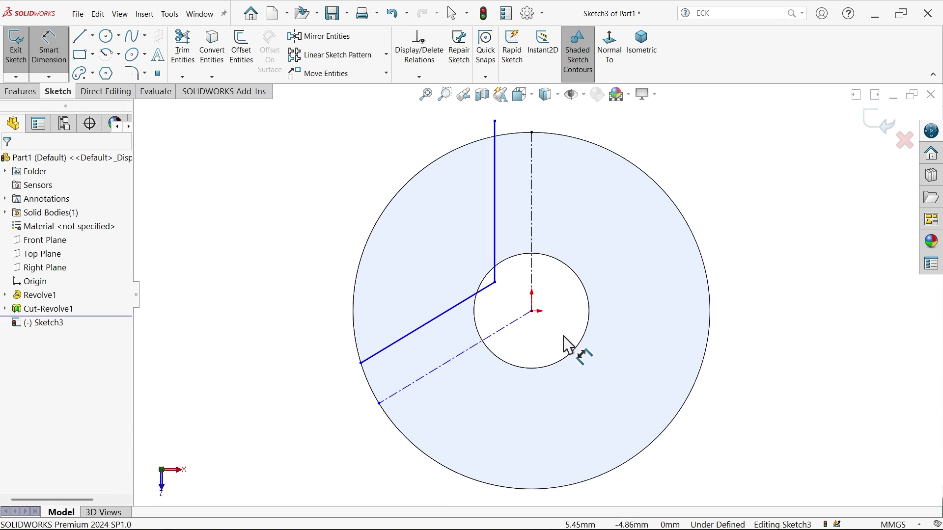
{"action": "left_click", "coordinate": [522, 333]}
{"action": "left_click", "coordinate": [532, 288]}
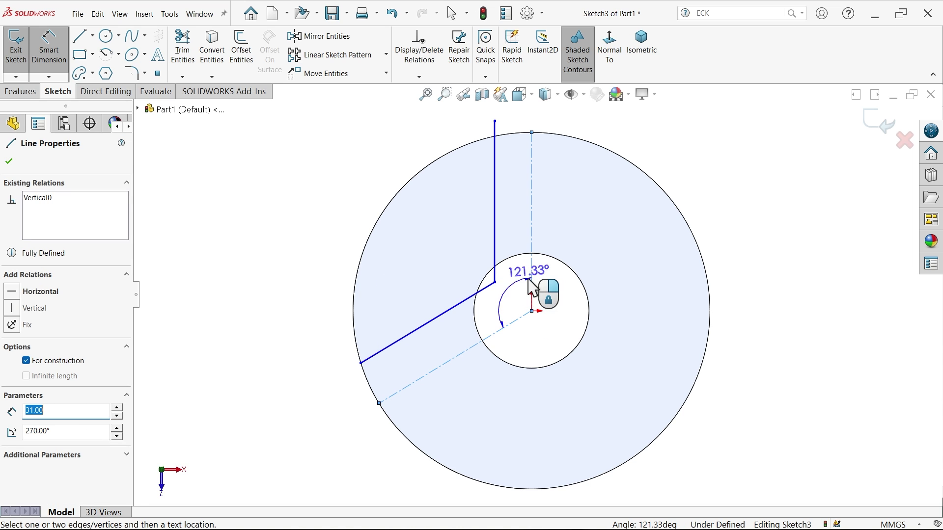
{"action": "left_click", "coordinate": [292, 219]}
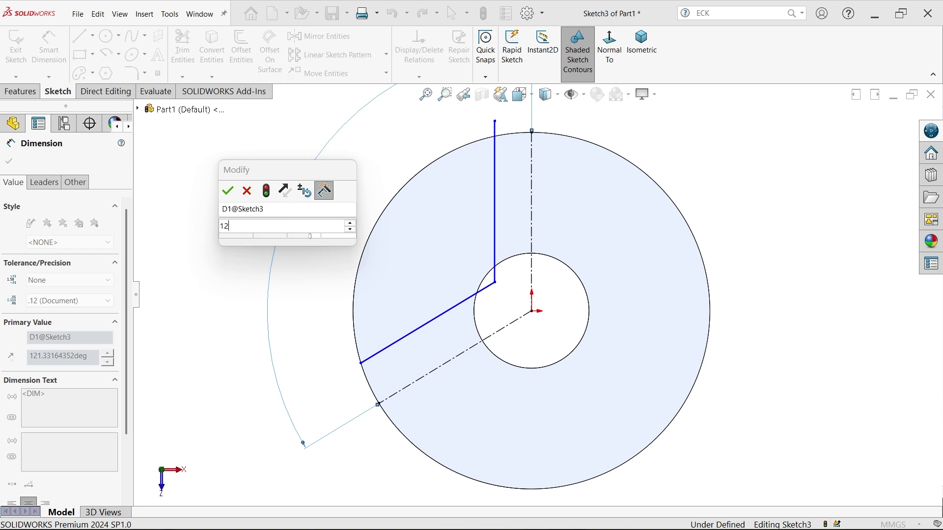
{"action": "type", "text": "120"}
{"action": "left_click", "coordinate": [227, 191]}
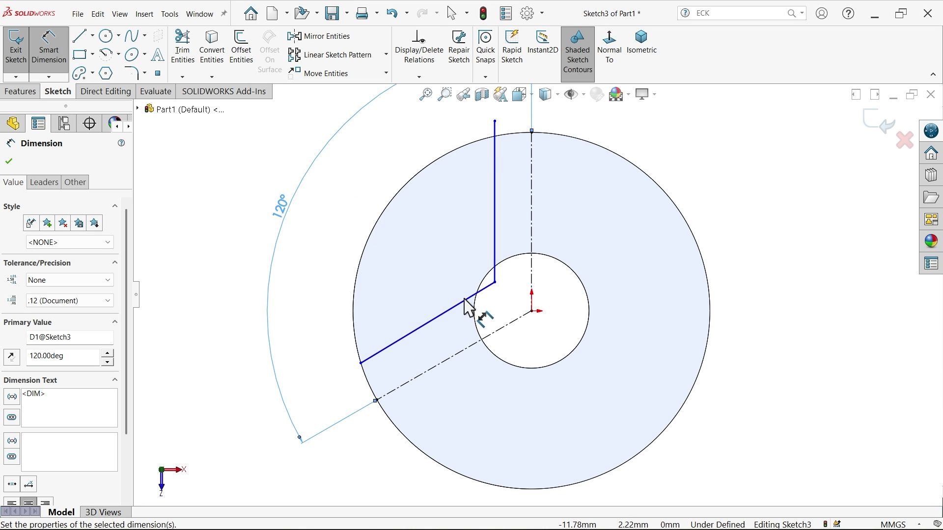
Dimension the vertical line symmetrically about the vertical centerline as a doubled distance of 10 mm.
{"action": "scroll", "coordinate": [463, 298], "scroll_direction": "up", "scroll_amount": 1}
{"action": "scroll", "coordinate": [516, 229], "scroll_direction": "down", "scroll_amount": 1}
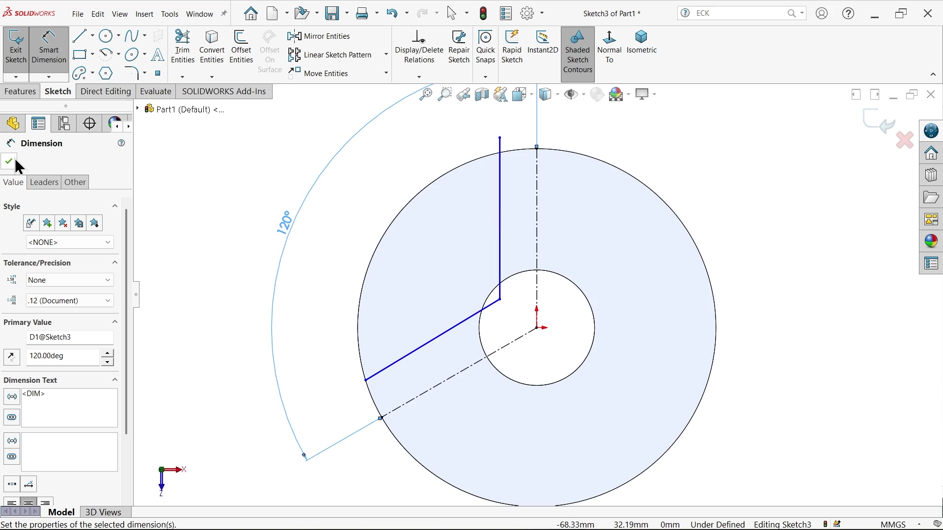
{"action": "scroll", "coordinate": [513, 207], "scroll_direction": "down", "scroll_amount": 3}
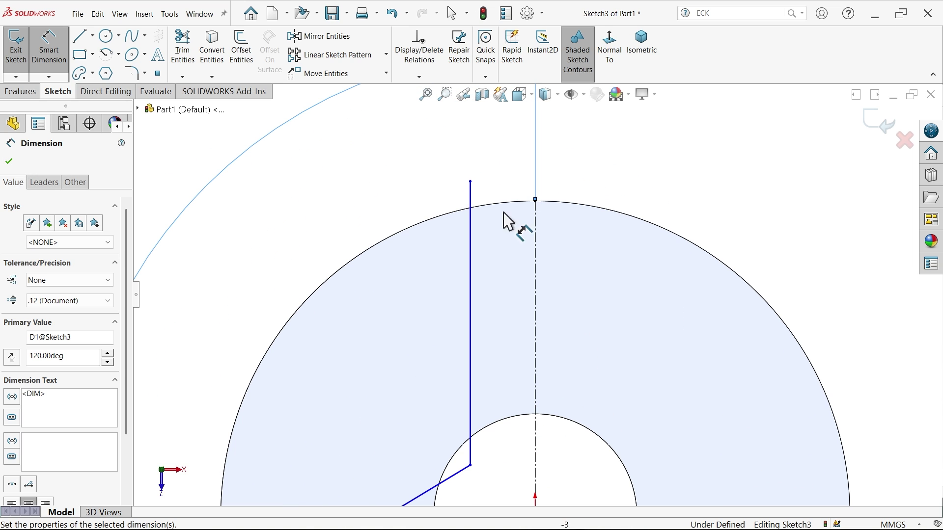
{"action": "left_click", "coordinate": [470, 236]}
{"action": "left_click", "coordinate": [536, 266]}
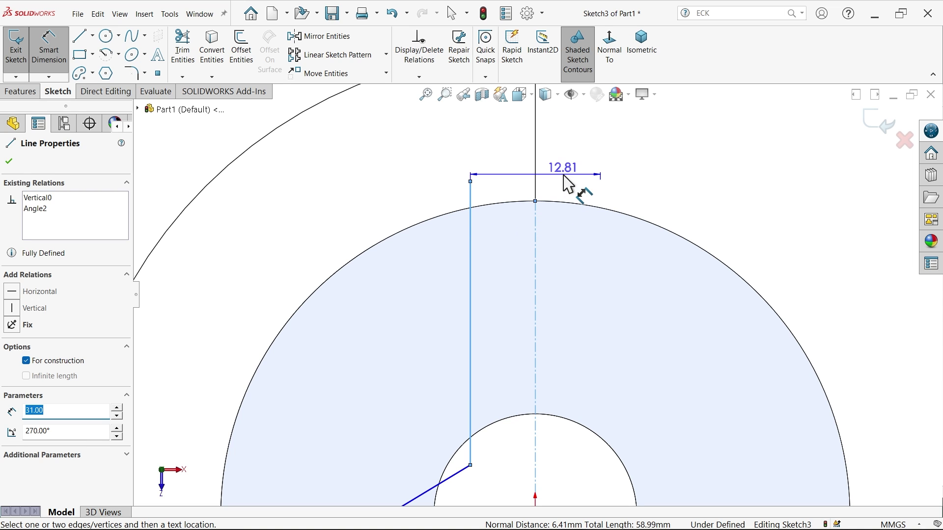
{"action": "left_click", "coordinate": [563, 174]}
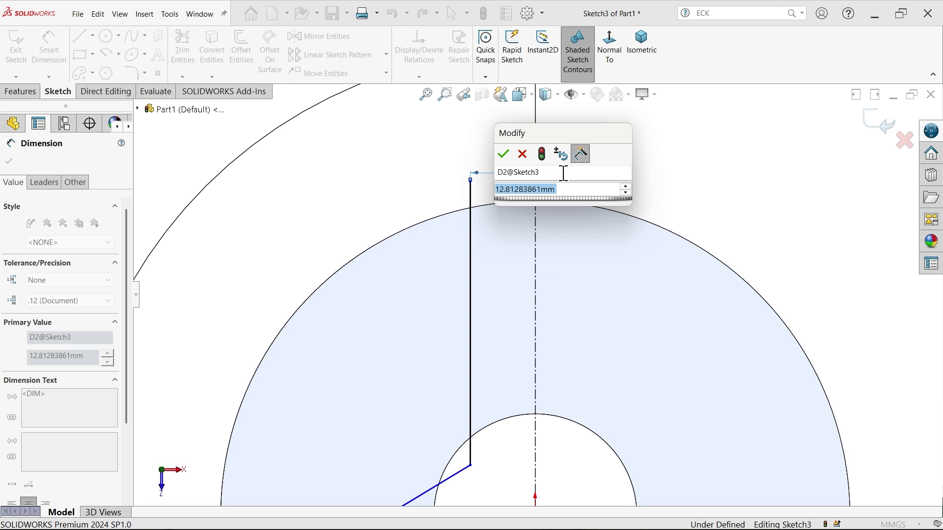
{"action": "type", "text": "10"}
{"action": "left_click", "coordinate": [504, 155]}
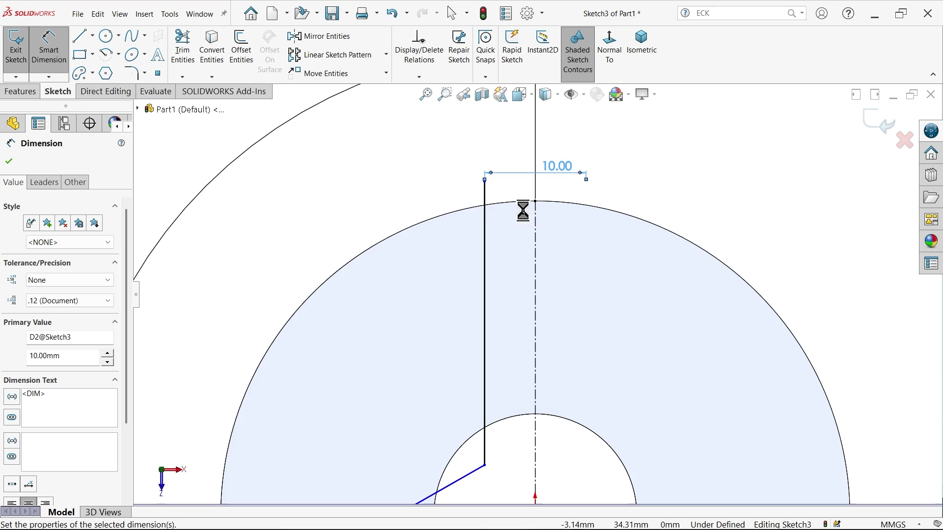
{"action": "scroll", "coordinate": [543, 246], "scroll_direction": "up", "scroll_amount": 3}
{"action": "scroll", "coordinate": [494, 384], "scroll_direction": "down", "scroll_amount": 2}
{"action": "scroll", "coordinate": [492, 382], "scroll_direction": "up", "scroll_amount": 2}
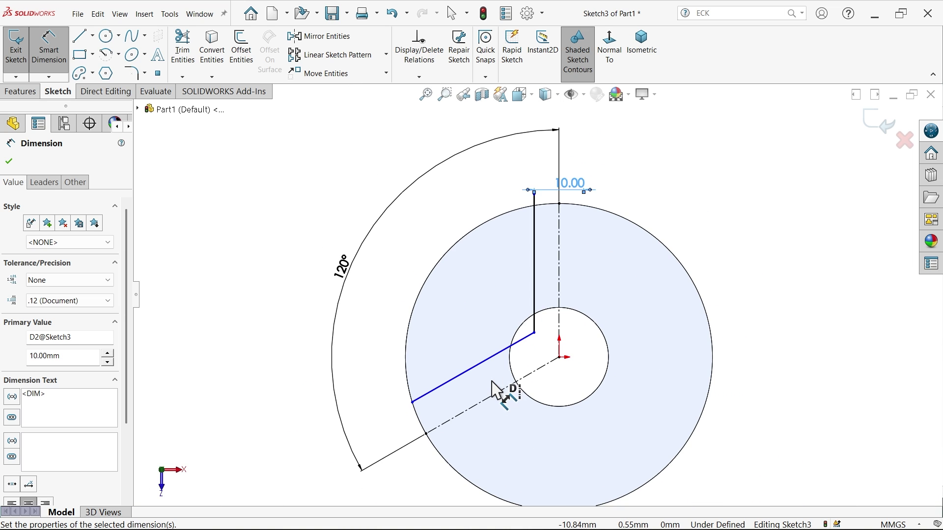
{"action": "scroll", "coordinate": [463, 412], "scroll_direction": "down", "scroll_amount": 2}
{"action": "left_click", "coordinate": [428, 369]}
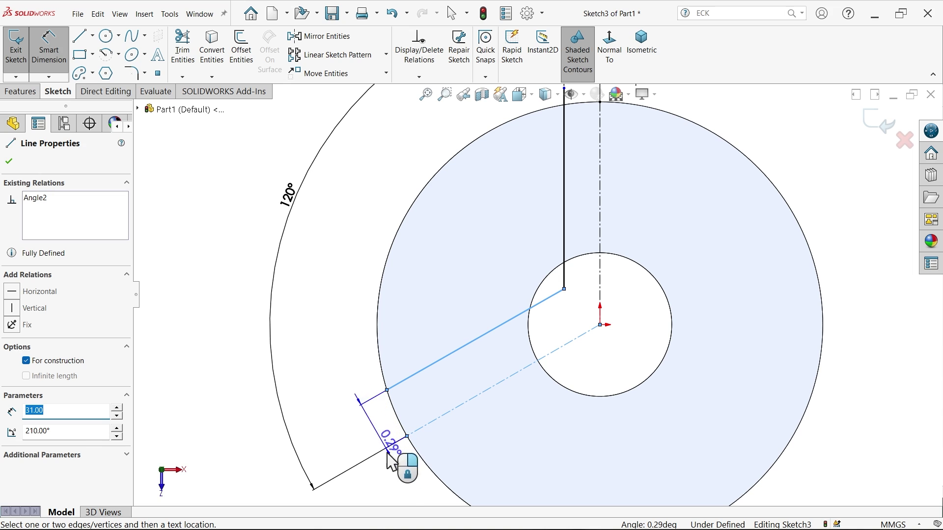
{"action": "scroll", "coordinate": [407, 452], "scroll_direction": "up", "scroll_amount": 2}
{"action": "key", "text": "z"}
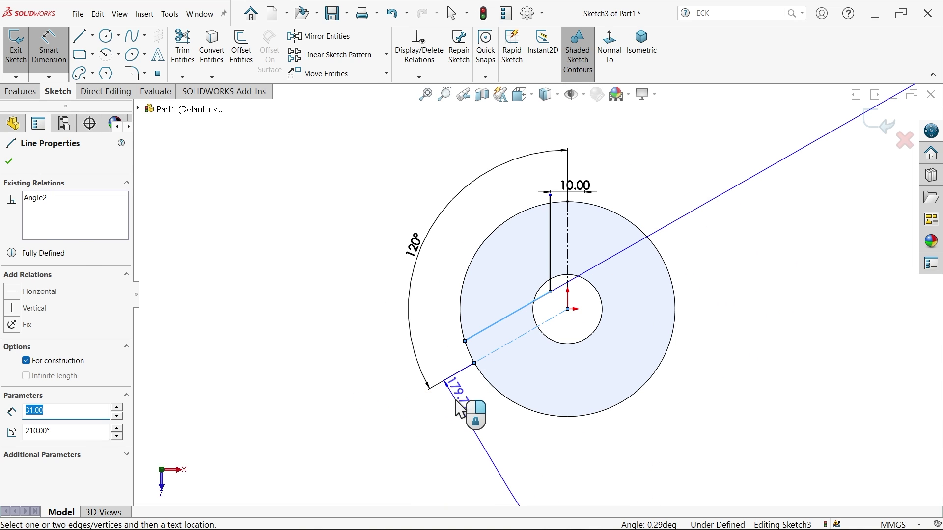
{"action": "key", "text": "Escape"}
{"action": "key", "text": "Escape"}
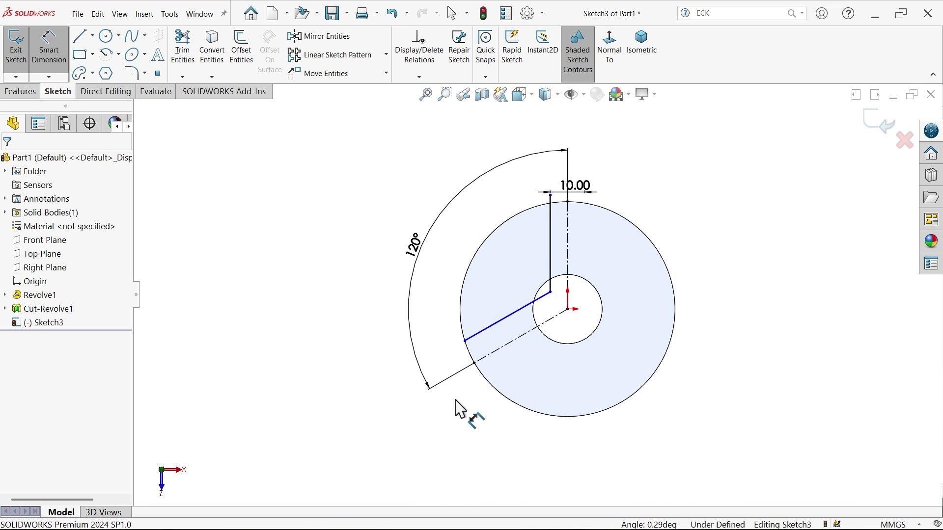
Make the sloping line parallel to the angled centerline.
{"action": "scroll", "coordinate": [511, 329], "scroll_direction": "down", "scroll_amount": 3}
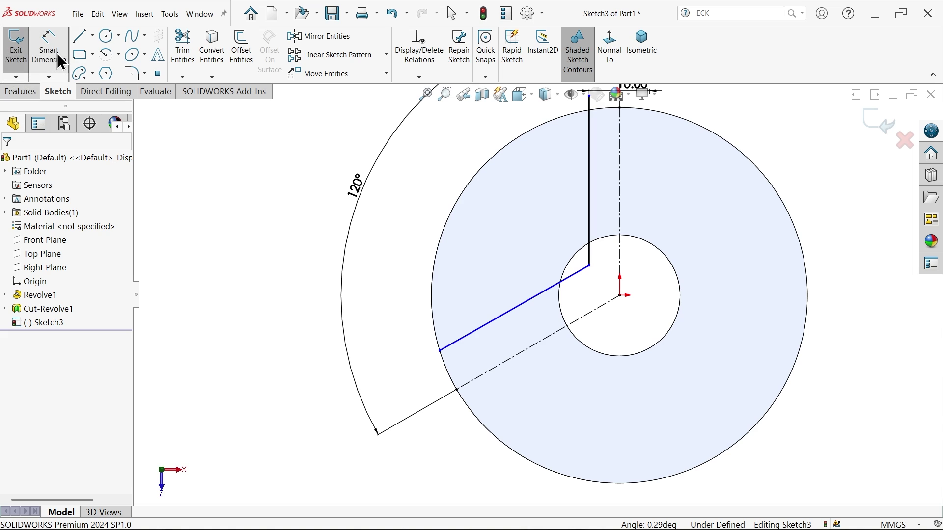
{"action": "left_click", "coordinate": [515, 357]}
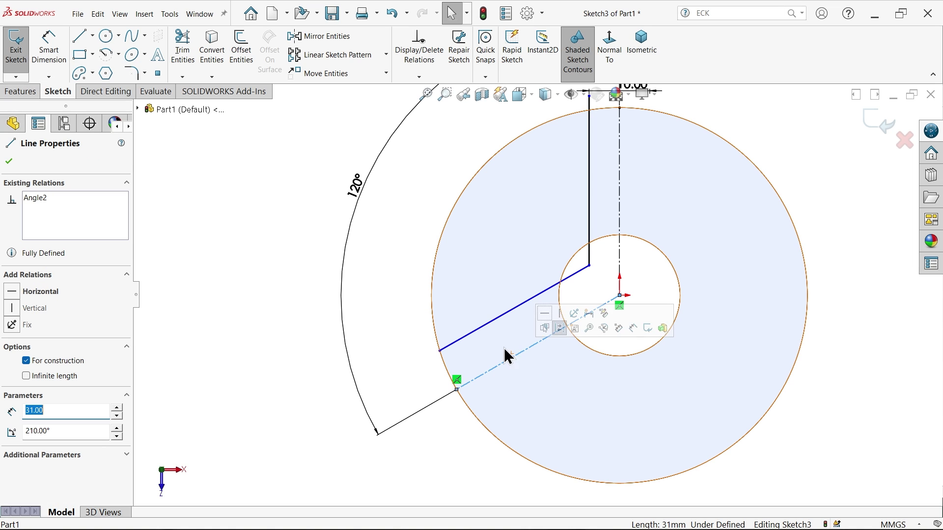
{"action": "left_click", "coordinate": [487, 326], "text": "ctrl"}
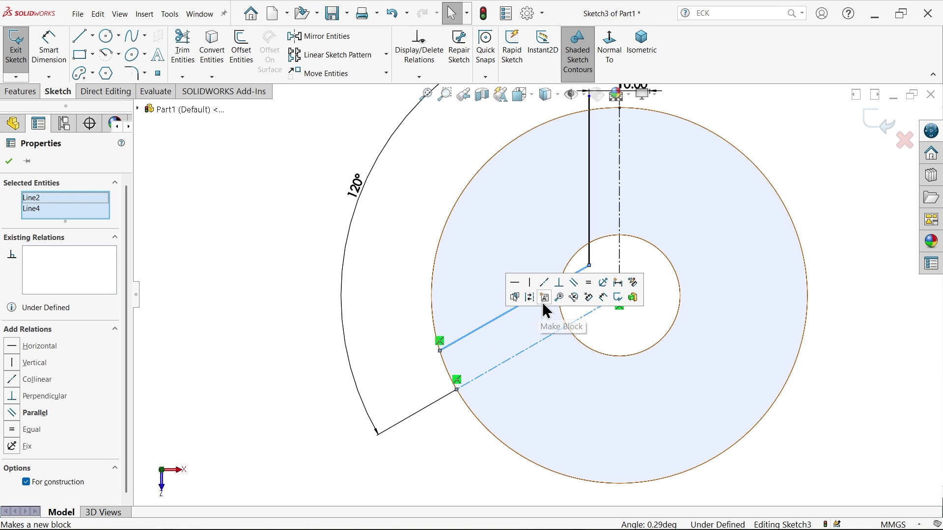
{"action": "left_click", "coordinate": [577, 286]}
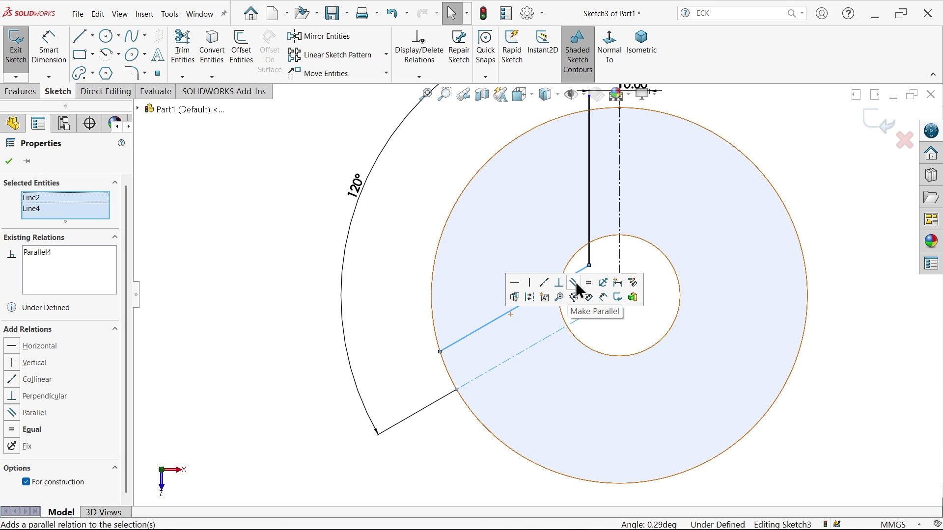
Dimension the sloping line symmetrically about the angled centerline as a doubled distance of 10 mm.
{"action": "left_click", "coordinate": [48, 48]}
{"action": "left_click", "coordinate": [482, 327]}
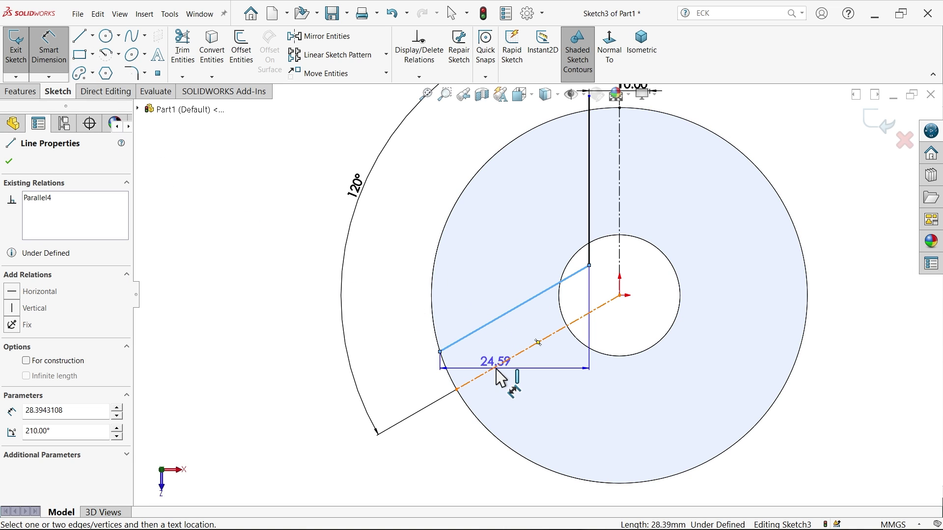
{"action": "left_click", "coordinate": [496, 366]}
{"action": "left_click", "coordinate": [510, 390]}
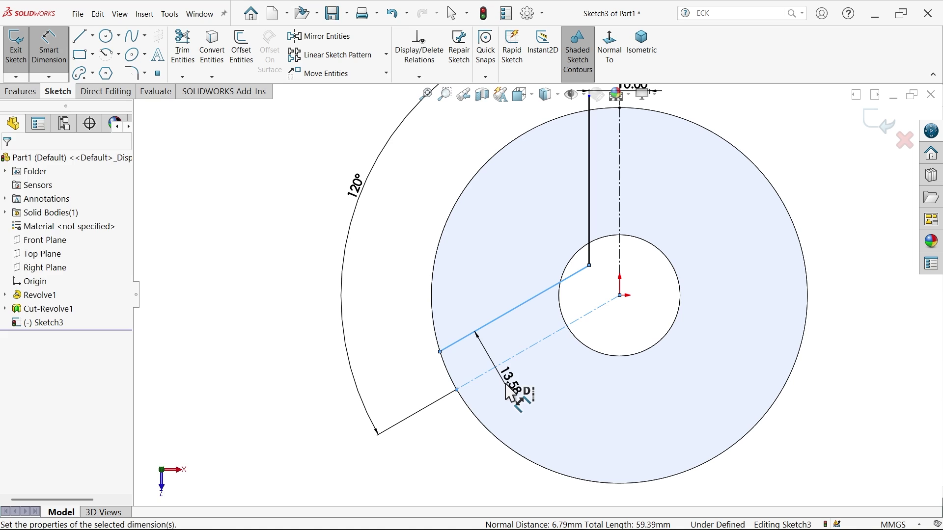
{"action": "type", "text": "10"}
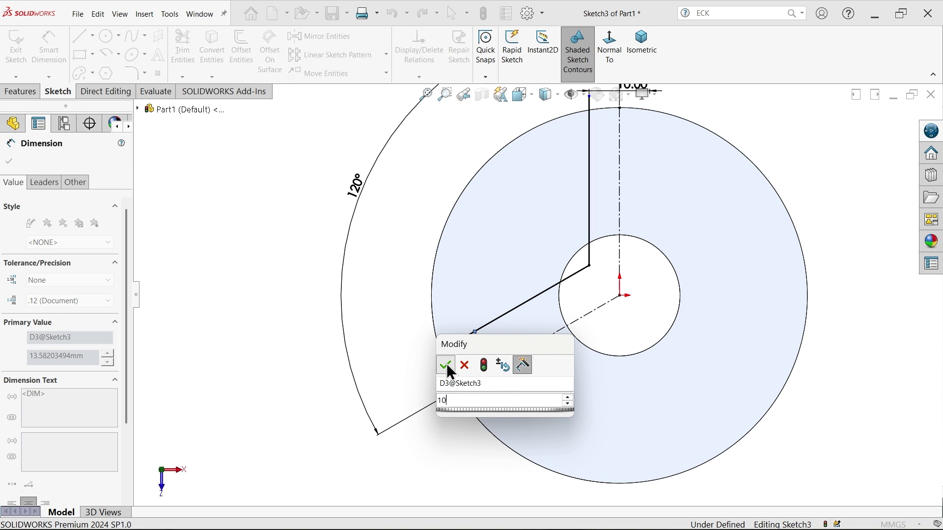
{"action": "left_click", "coordinate": [445, 365]}
{"action": "scroll", "coordinate": [536, 295], "scroll_direction": "up", "scroll_amount": 2}
{"action": "scroll", "coordinate": [618, 216], "scroll_direction": "down", "scroll_amount": 2}
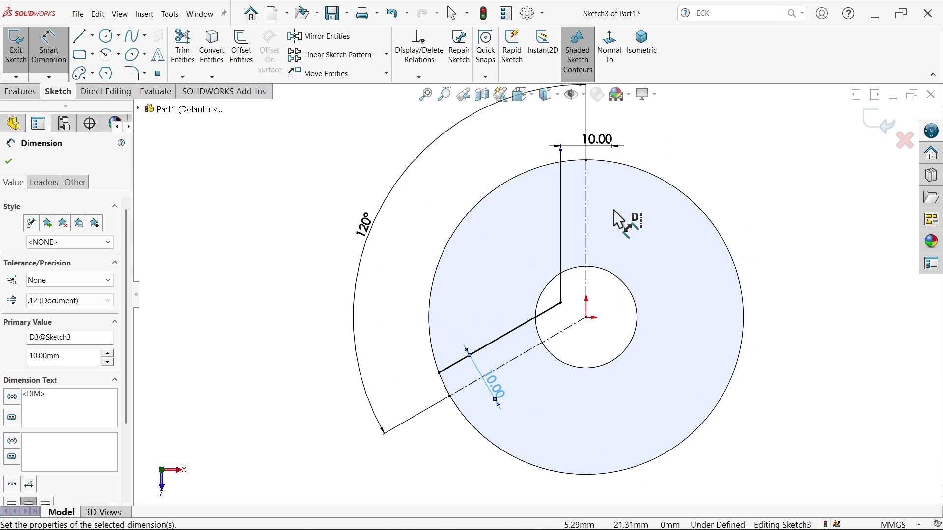
{"action": "left_click", "coordinate": [155, 92]}
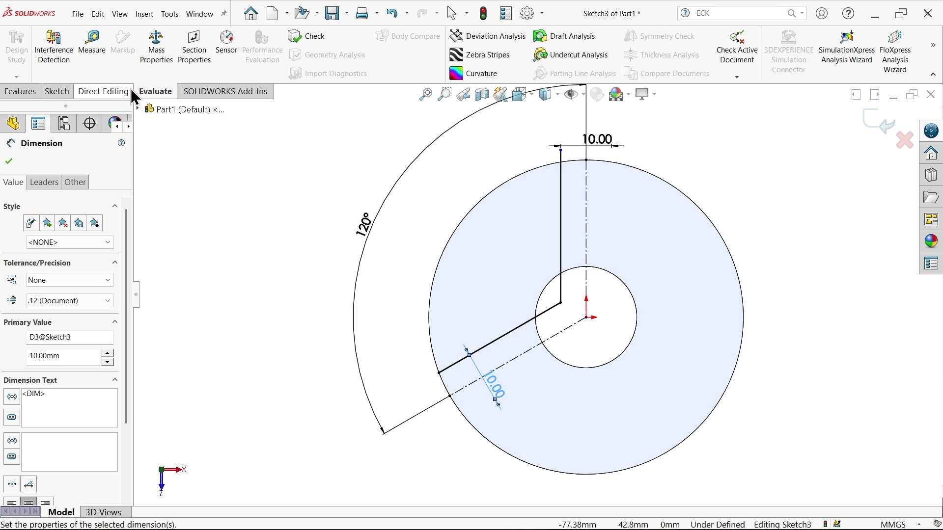
{"action": "left_click", "coordinate": [57, 92]}
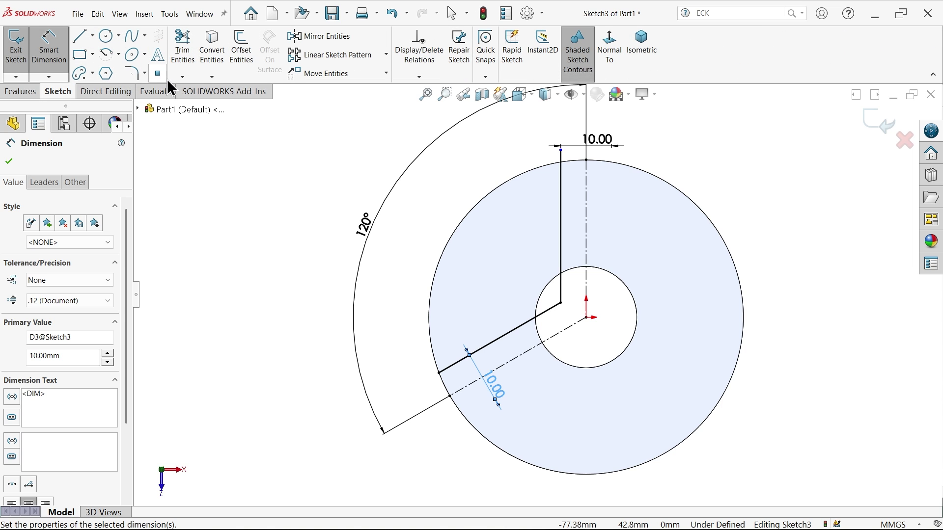
Offset the connected vertical and sloping lines 5 mm outward, away from the two centerlines.
{"action": "left_click", "coordinate": [242, 55]}
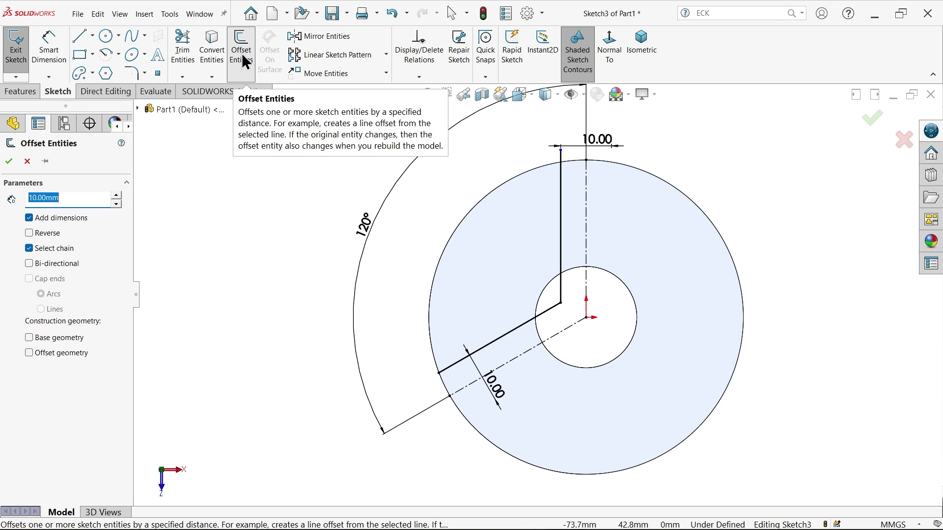
{"action": "type", "text": "5"}
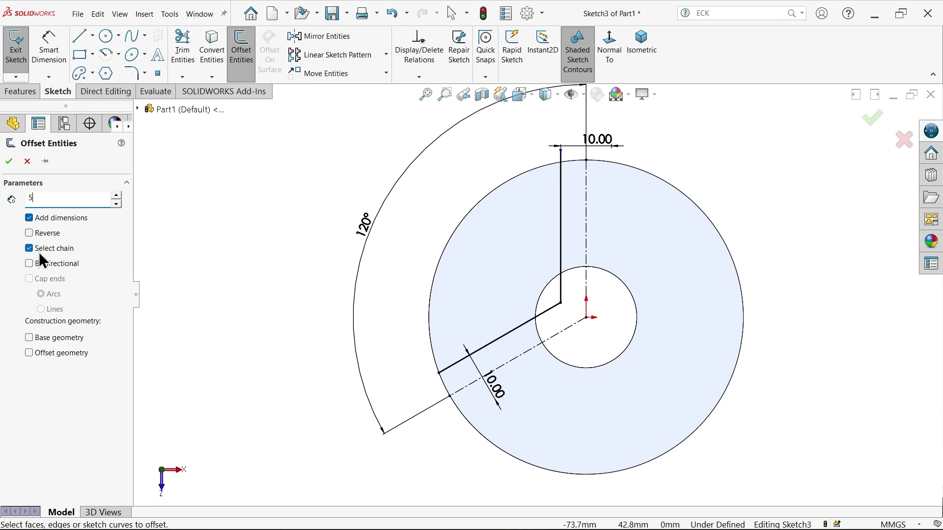
{"action": "left_click", "coordinate": [561, 254]}
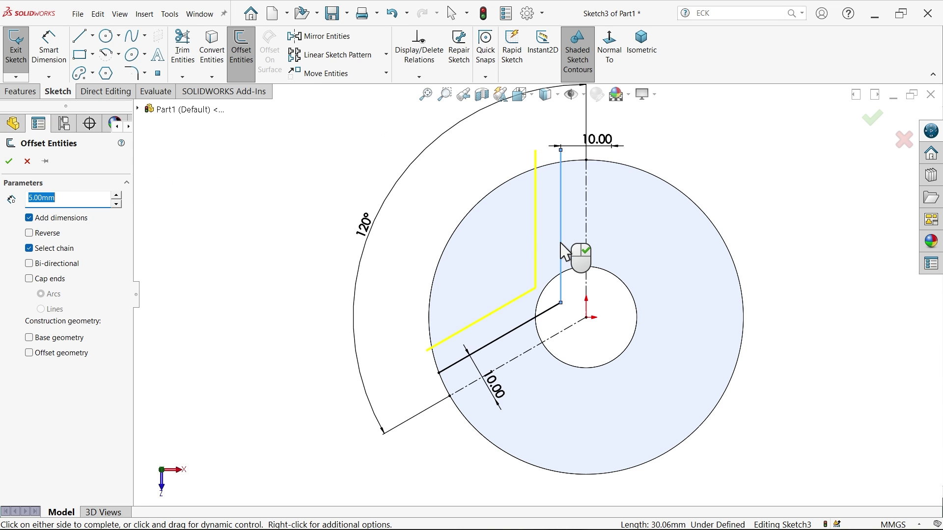
{"action": "left_click", "coordinate": [9, 162]}
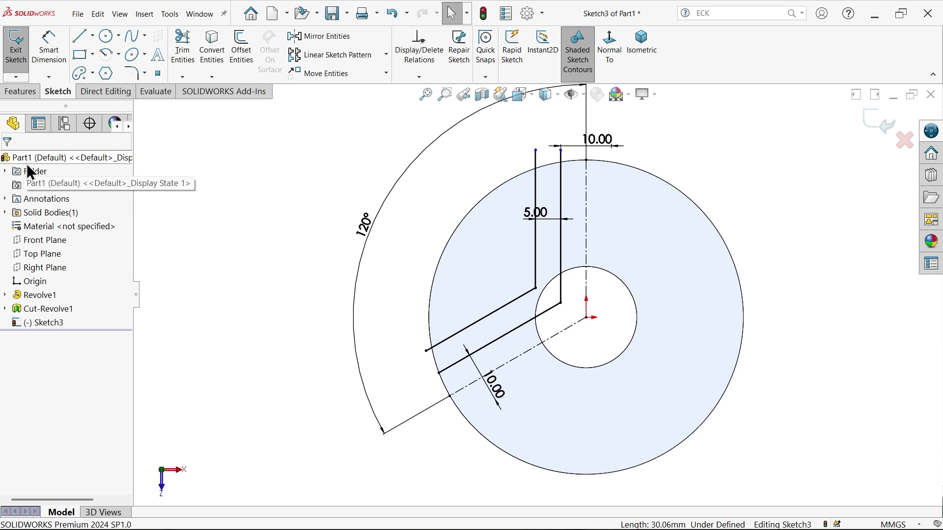
Fillet the corner between the two outer offset lines with a 5 mm radius.
{"action": "scroll", "coordinate": [550, 285], "scroll_direction": "down", "scroll_amount": 2}
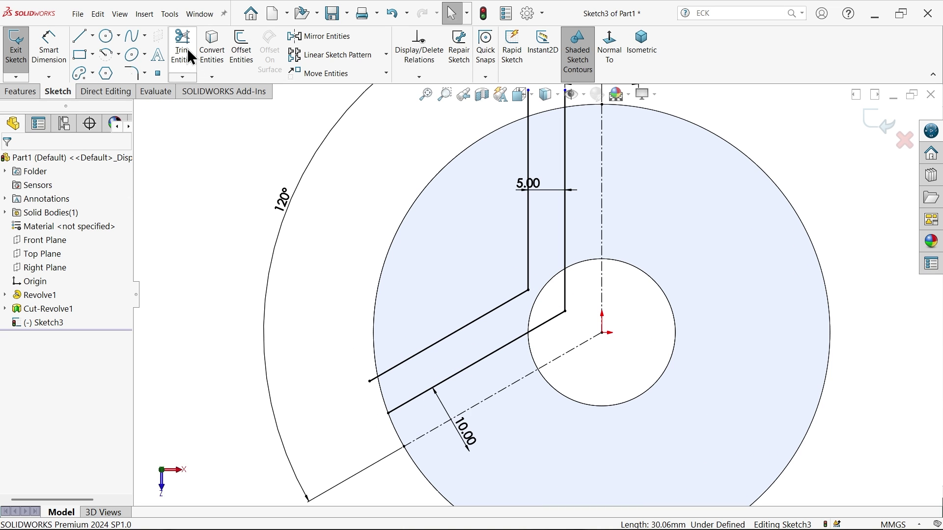
{"action": "left_click", "coordinate": [132, 75]}
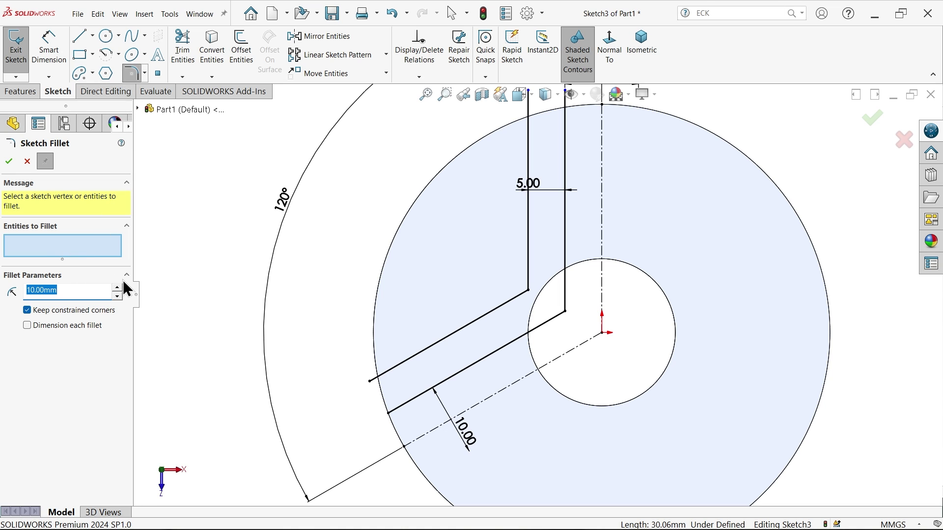
{"action": "left_click", "coordinate": [529, 293]}
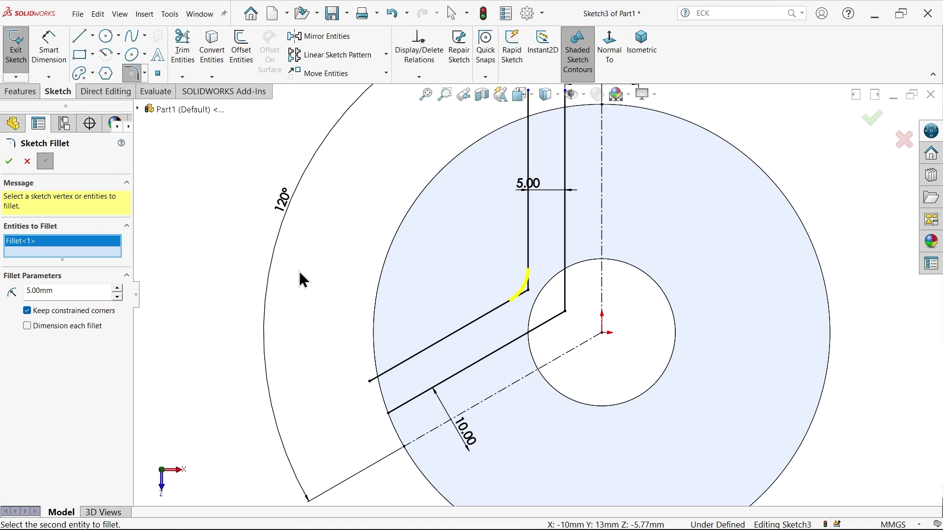
{"action": "left_click", "coordinate": [9, 159]}
{"action": "left_click", "coordinate": [28, 163]}
Convert the flange's outer circular edge and the central bore's edge into sketch entities.
{"action": "scroll", "coordinate": [440, 253], "scroll_direction": "up", "scroll_amount": 2}
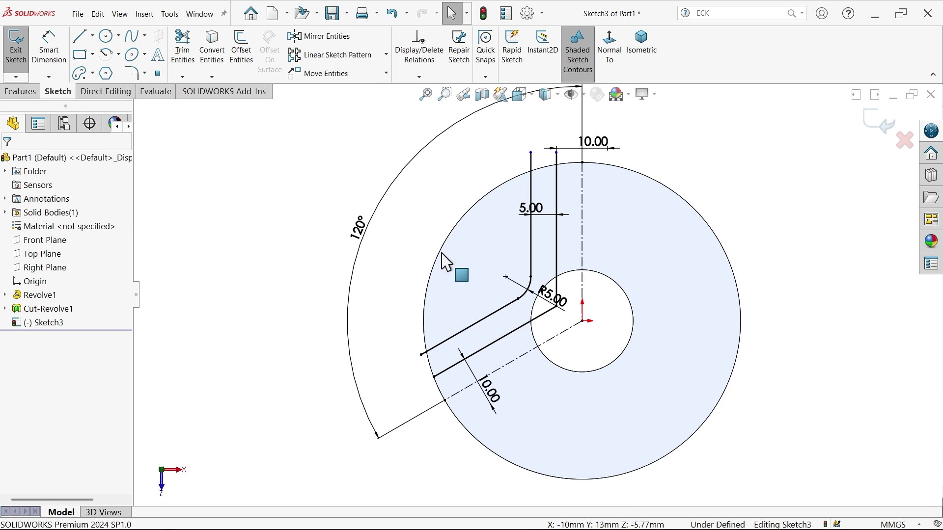
{"action": "scroll", "coordinate": [558, 236], "scroll_direction": "down", "scroll_amount": 1}
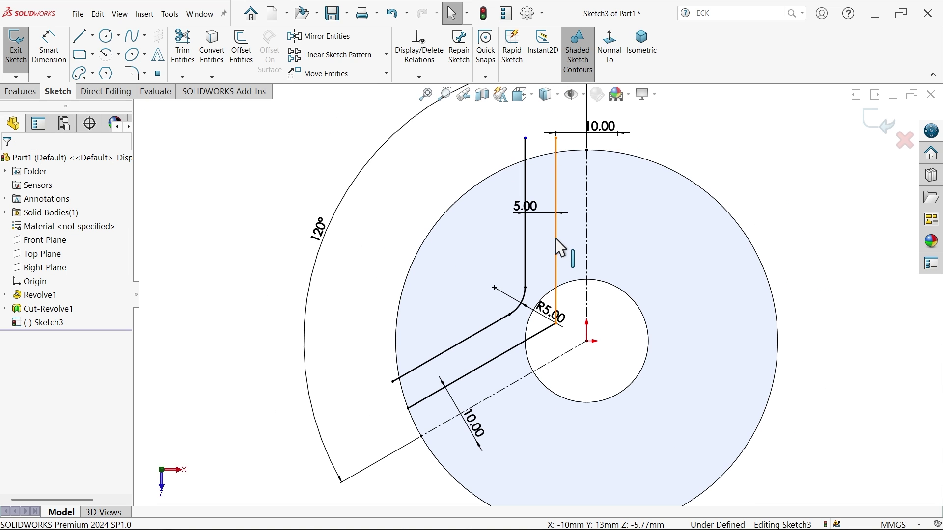
{"action": "left_click", "coordinate": [455, 203]}
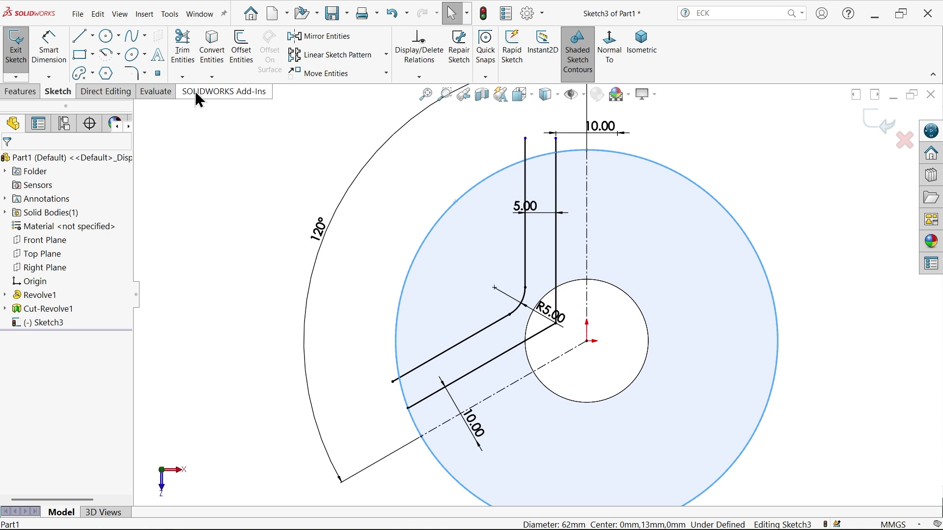
{"action": "left_click", "coordinate": [210, 56]}
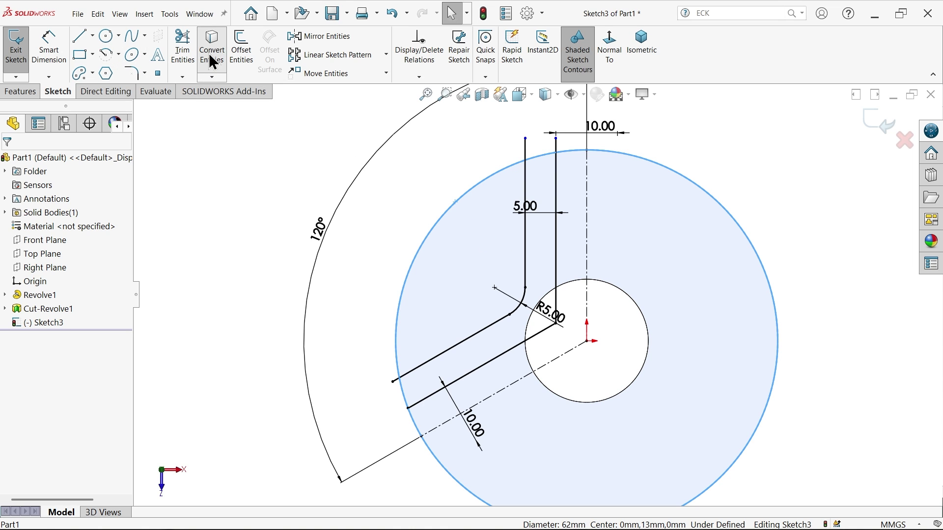
{"action": "scroll", "coordinate": [660, 317], "scroll_direction": "down", "scroll_amount": 1}
{"action": "scroll", "coordinate": [637, 318], "scroll_direction": "down", "scroll_amount": 1}
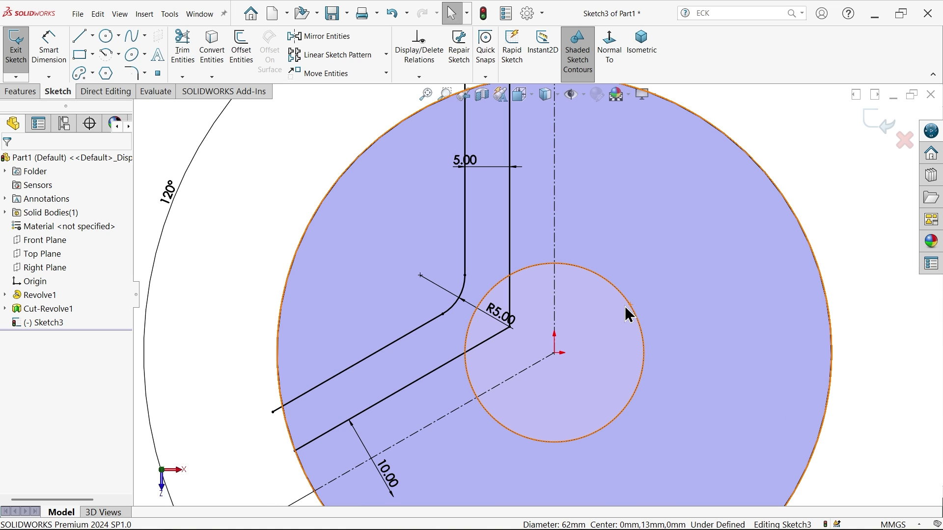
{"action": "left_click", "coordinate": [631, 312]}
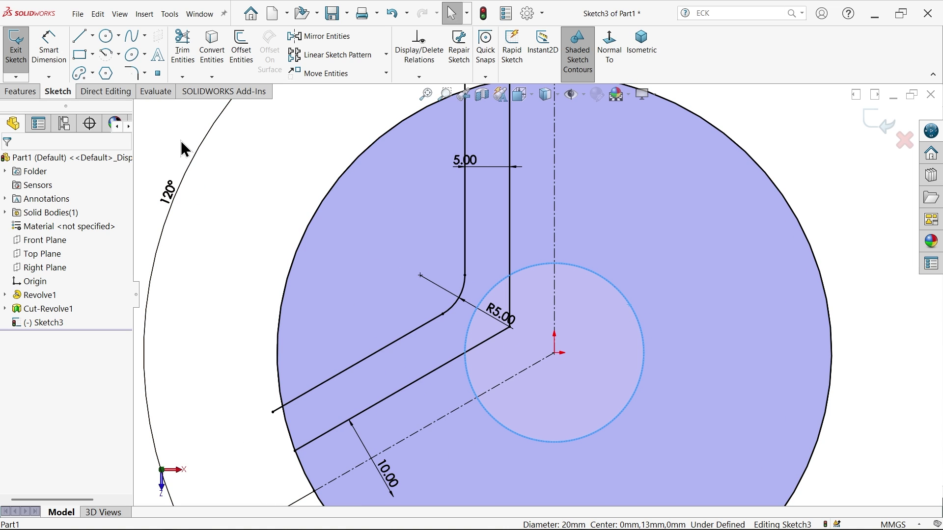
{"action": "left_click", "coordinate": [211, 53]}
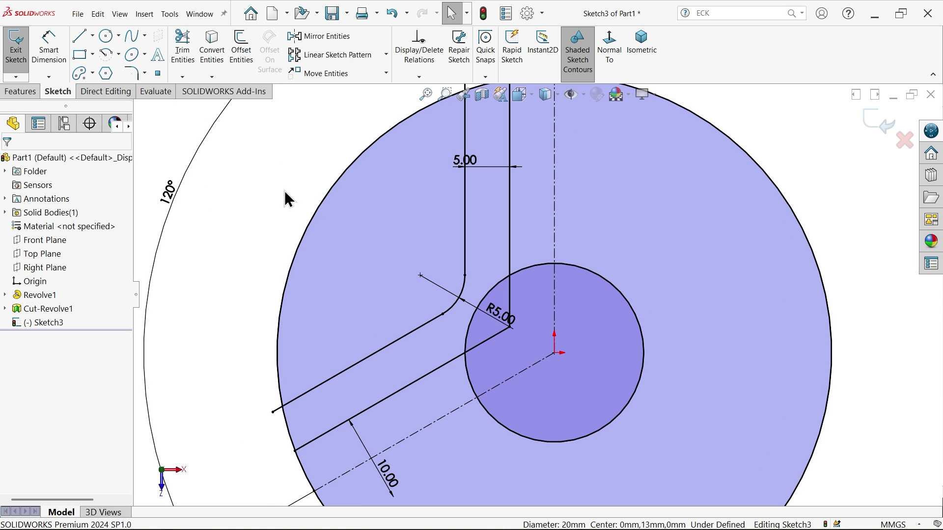
Trim the vertical lines' ends beyond the flange circle and the unneeded outer circle portion beside the vertical arm.
{"action": "left_click", "coordinate": [186, 52]}
{"action": "scroll", "coordinate": [447, 247], "scroll_direction": "up", "scroll_amount": 2}
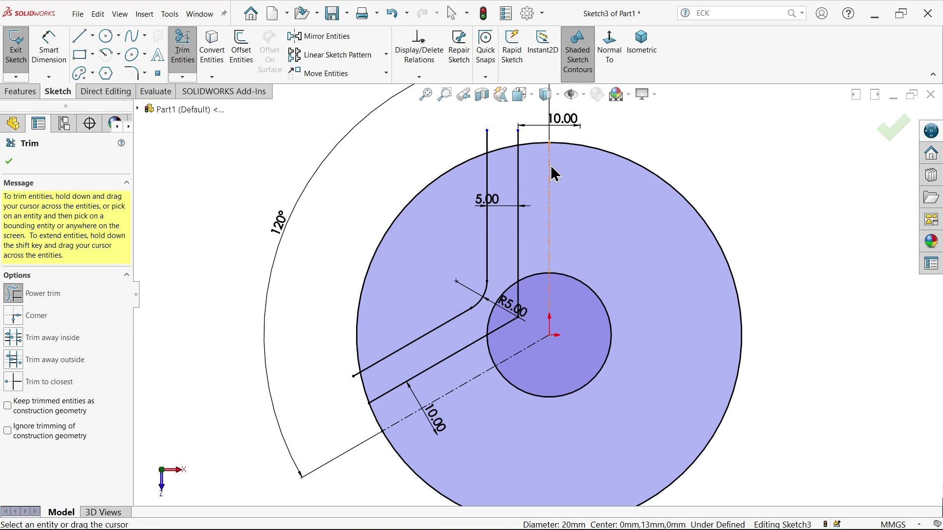
{"action": "scroll", "coordinate": [498, 182], "scroll_direction": "down", "scroll_amount": 4}
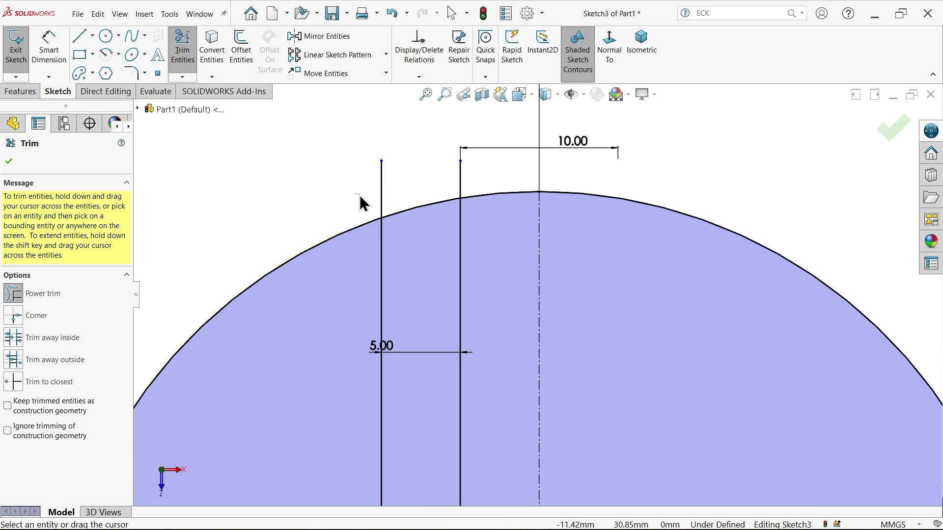
{"action": "mouse_move", "coordinate": [360, 196]}
{"action": "left_mouse_down"}
{"action": "mouse_move", "coordinate": [458, 176]}
{"action": "mouse_move", "coordinate": [501, 200]}
{"action": "mouse_move", "coordinate": [724, 227]}
{"action": "left_mouse_up"}
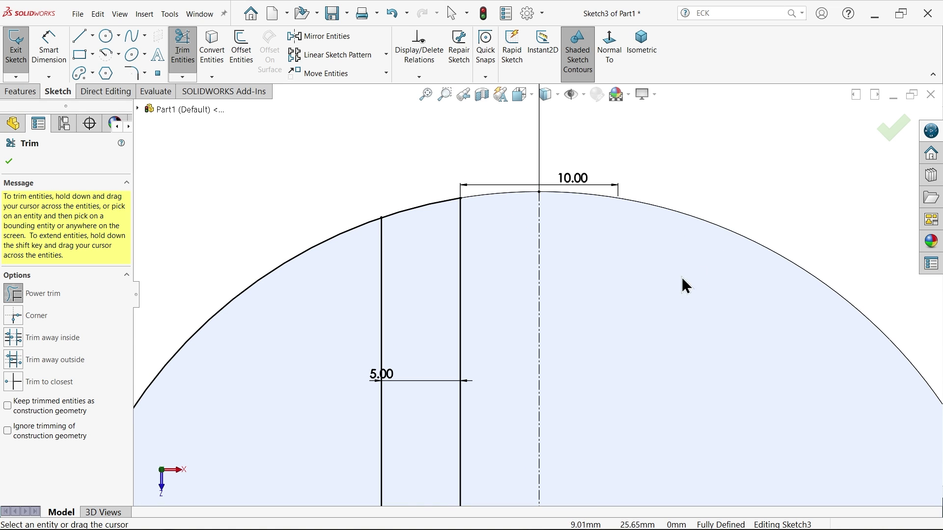
Trim the outer arc between the two arms and the sloping offset line's end beyond the flange circle.
{"action": "scroll", "coordinate": [579, 307], "scroll_direction": "up", "scroll_amount": 5}
{"action": "scroll", "coordinate": [439, 323], "scroll_direction": "down", "scroll_amount": 3}
{"action": "scroll", "coordinate": [439, 322], "scroll_direction": "down", "scroll_amount": 2}
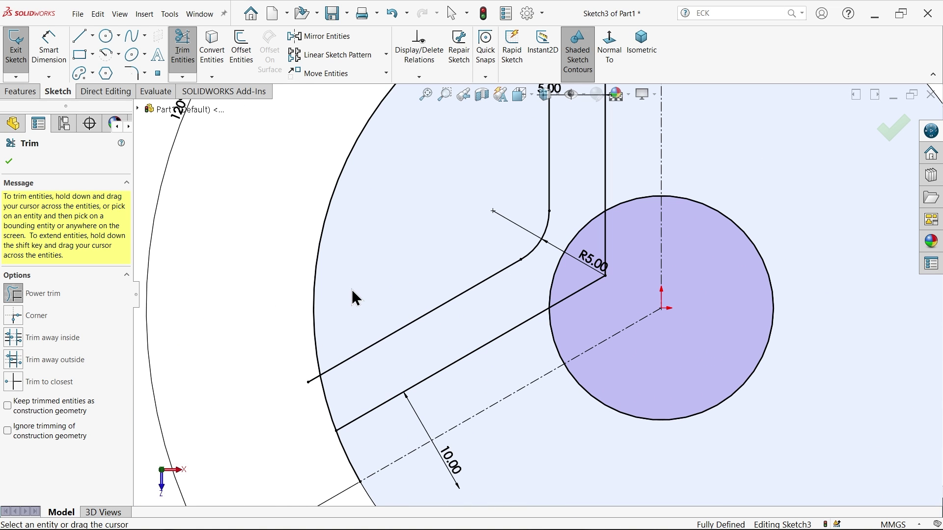
{"action": "scroll", "coordinate": [385, 414], "scroll_direction": "up", "scroll_amount": 2}
{"action": "scroll", "coordinate": [385, 413], "scroll_direction": "down", "scroll_amount": 3}
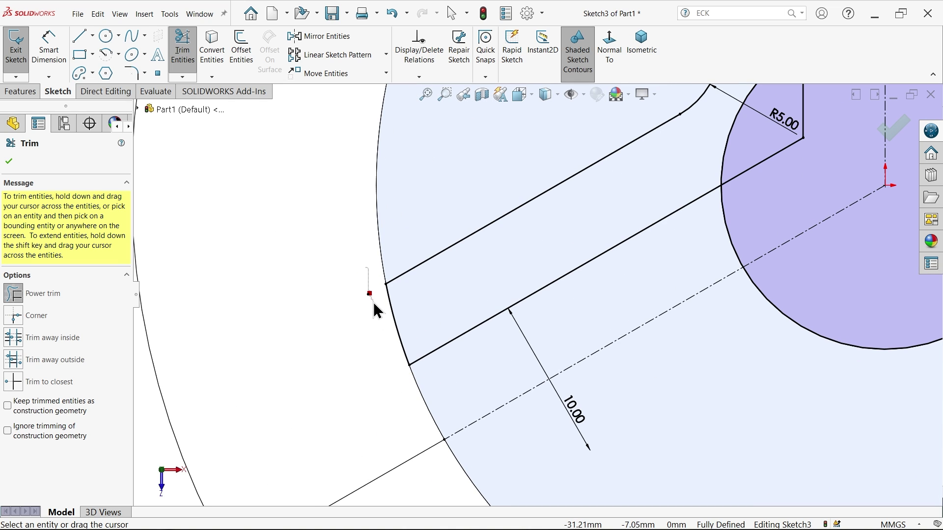
{"action": "left_click_drag", "start_coordinate": [373, 302], "coordinate": [375, 305]}
Trim the bore circle outside the arms and the inner line segments inside the bore, leaving one closed V-shaped profile.
{"action": "scroll", "coordinate": [562, 285], "scroll_direction": "up", "scroll_amount": 3}
{"action": "scroll", "coordinate": [713, 207], "scroll_direction": "down", "scroll_amount": 3}
{"action": "left_click_drag", "start_coordinate": [836, 161], "coordinate": [778, 216]}
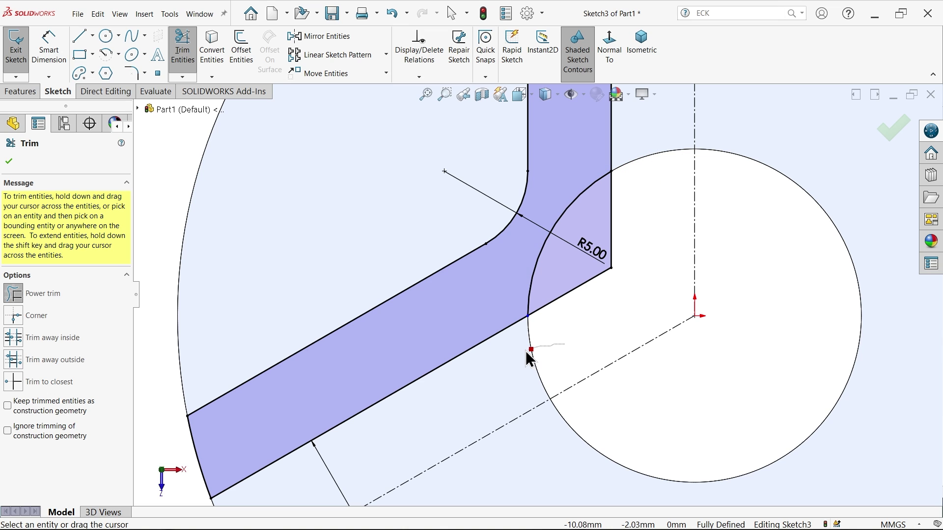
{"action": "left_click_drag", "start_coordinate": [551, 338], "coordinate": [570, 293]}
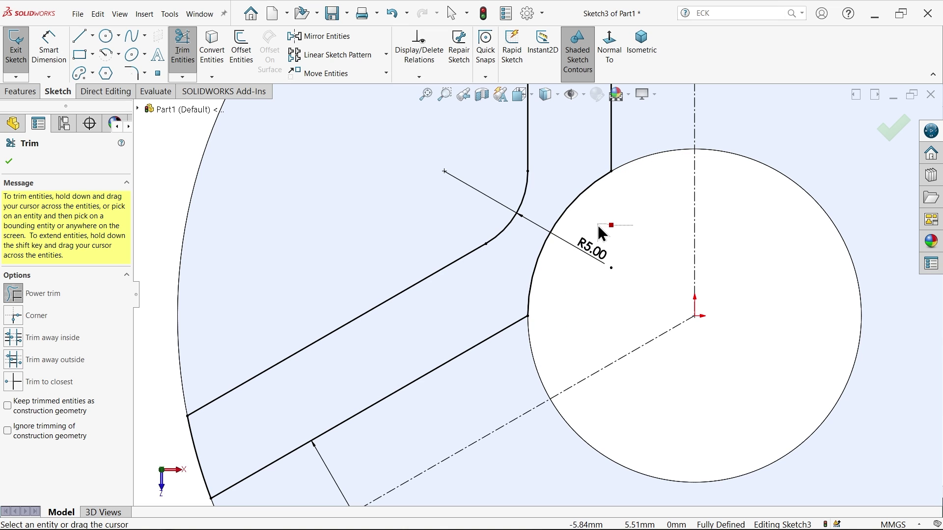
{"action": "left_click_drag", "start_coordinate": [599, 225], "coordinate": [599, 225]}
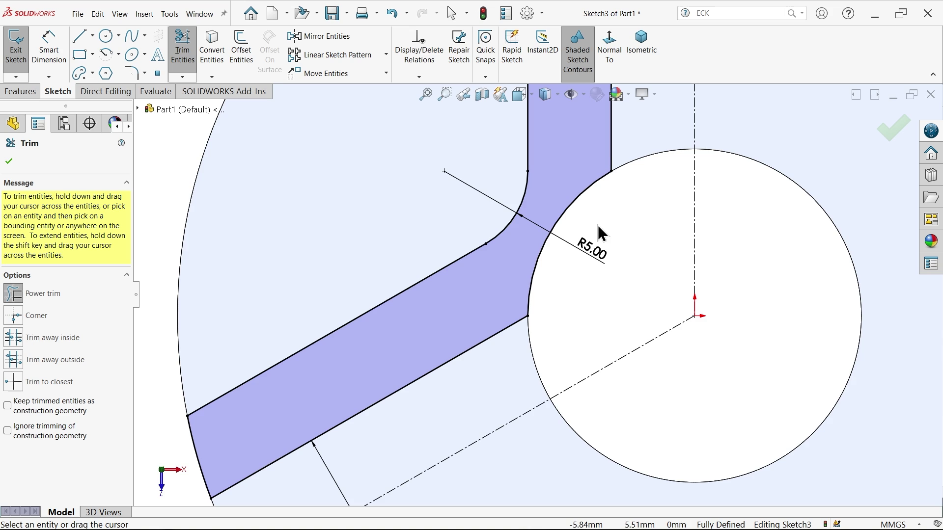
{"action": "scroll", "coordinate": [506, 387], "scroll_direction": "up", "scroll_amount": 4}
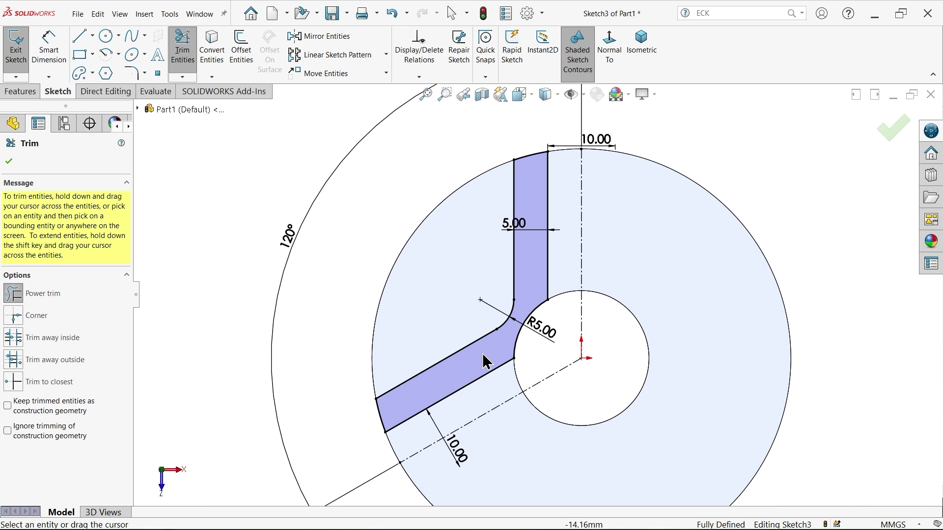
{"action": "left_click", "coordinate": [9, 161]}
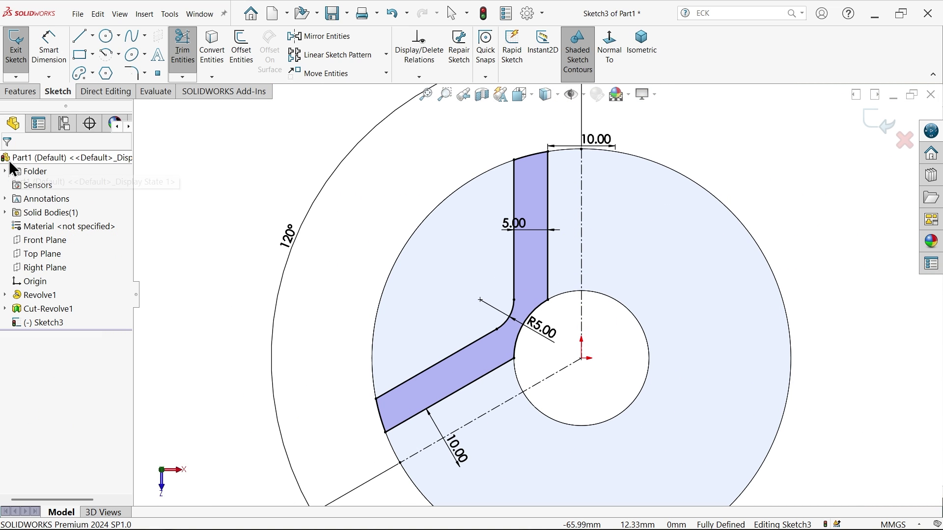
Extrude the V-shaped profile upward from the flange face with a blind depth of 32-13 (19 mm), merged with the body.
{"action": "left_click", "coordinate": [21, 91]}
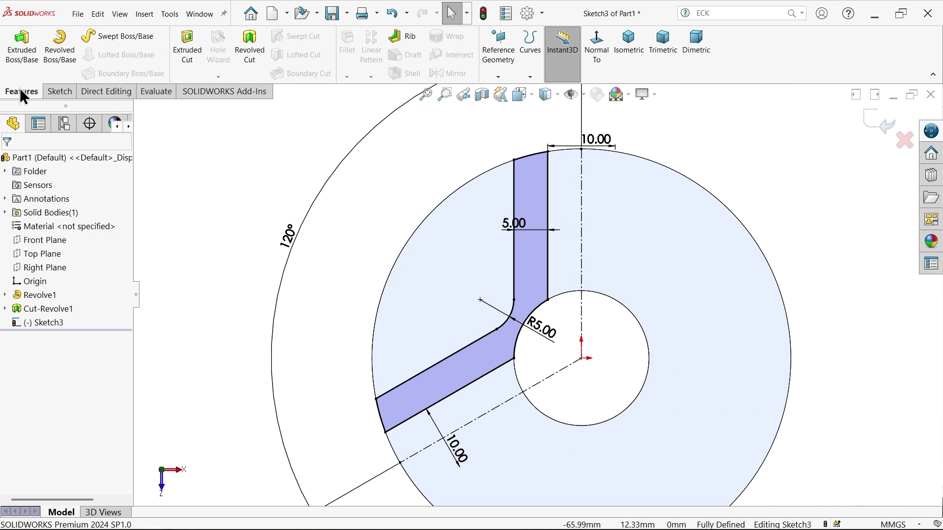
{"action": "left_click", "coordinate": [24, 51]}
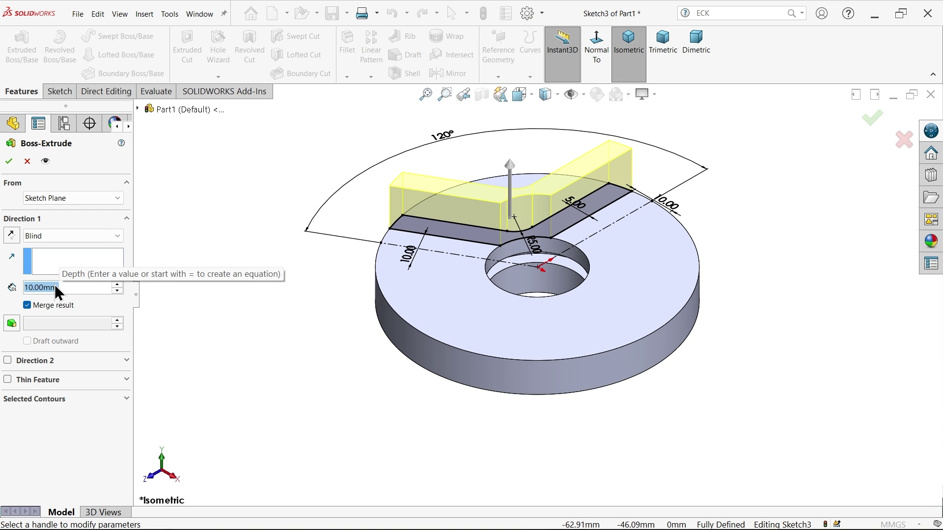
{"action": "type", "text": "32-13"}
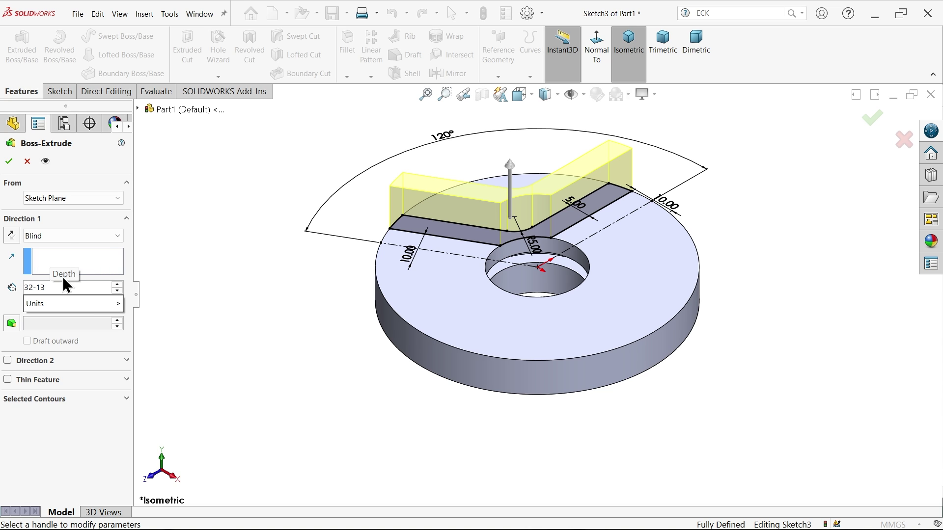
{"action": "key", "text": "Return"}
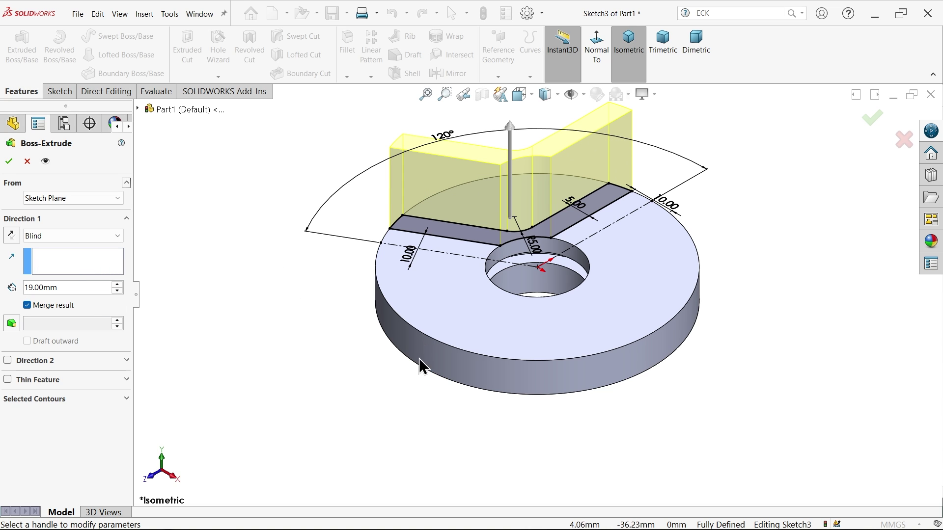
{"action": "left_click", "coordinate": [10, 163]}
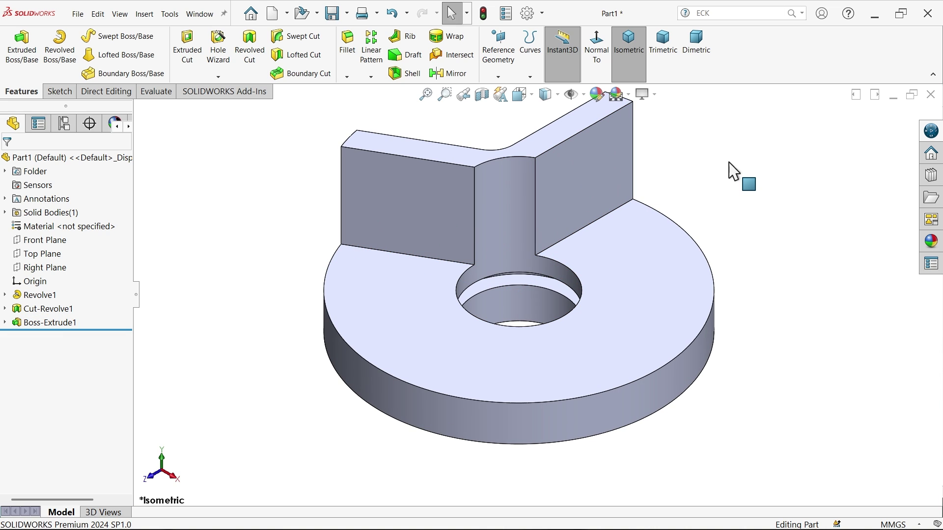
Chamfer the top outer end edges of both arms at 3 mm and 45 degrees.
{"action": "scroll", "coordinate": [692, 193], "scroll_direction": "up", "scroll_amount": 2}
{"action": "scroll", "coordinate": [649, 185], "scroll_direction": "down", "scroll_amount": 3}
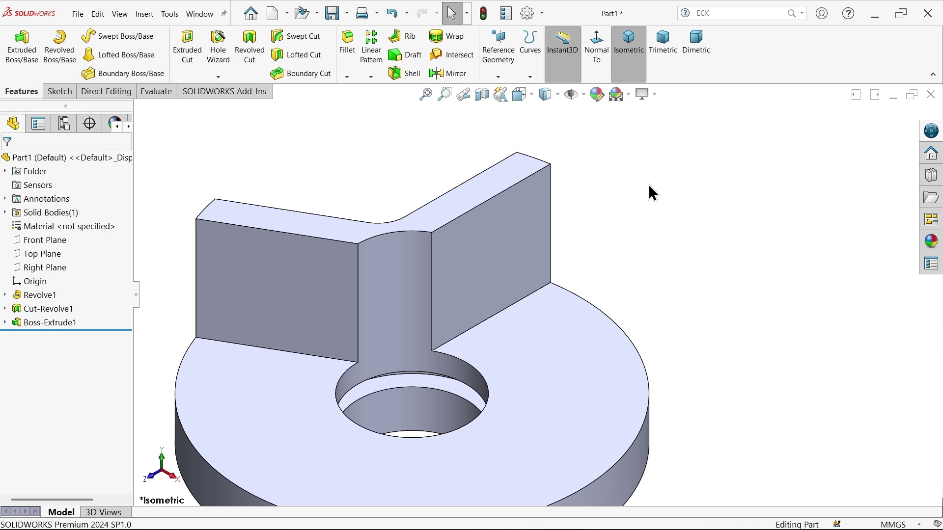
{"action": "left_click", "coordinate": [346, 77]}
{"action": "left_click", "coordinate": [358, 103]}
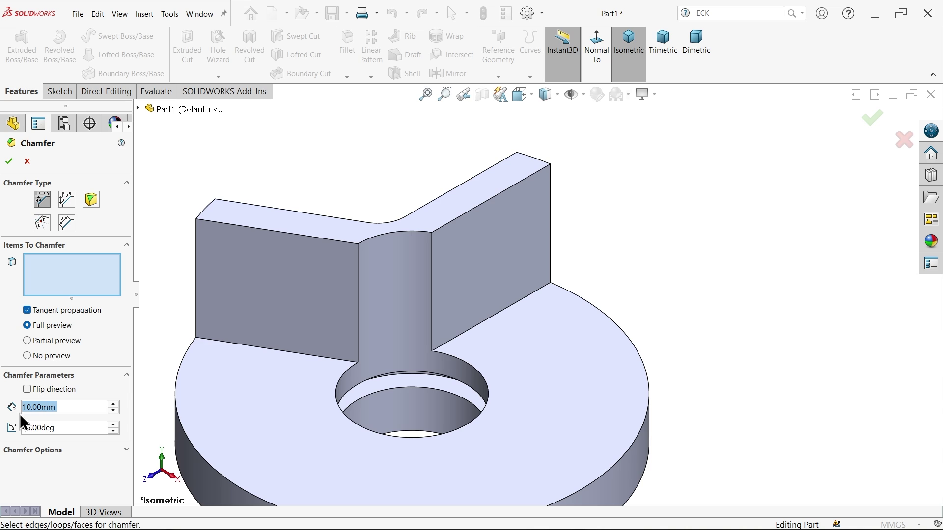
{"action": "type", "text": "3"}
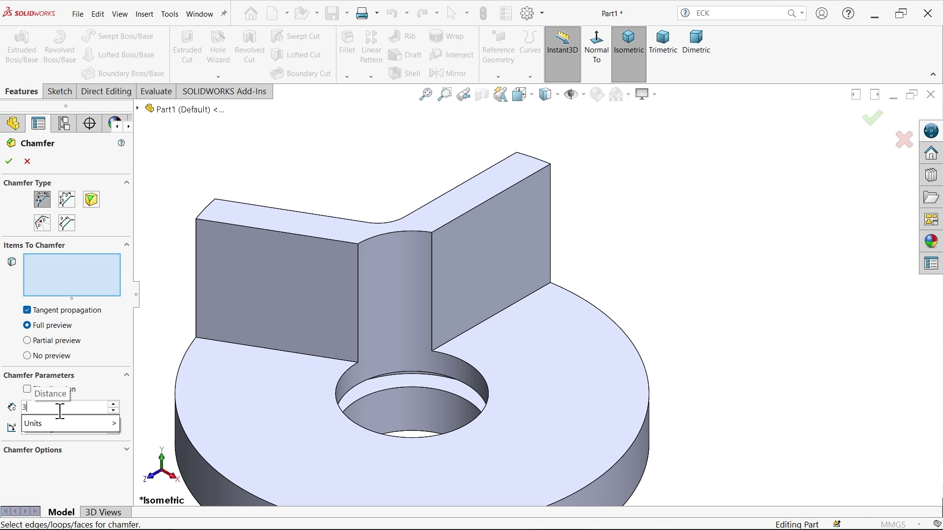
{"action": "key", "text": "Return"}
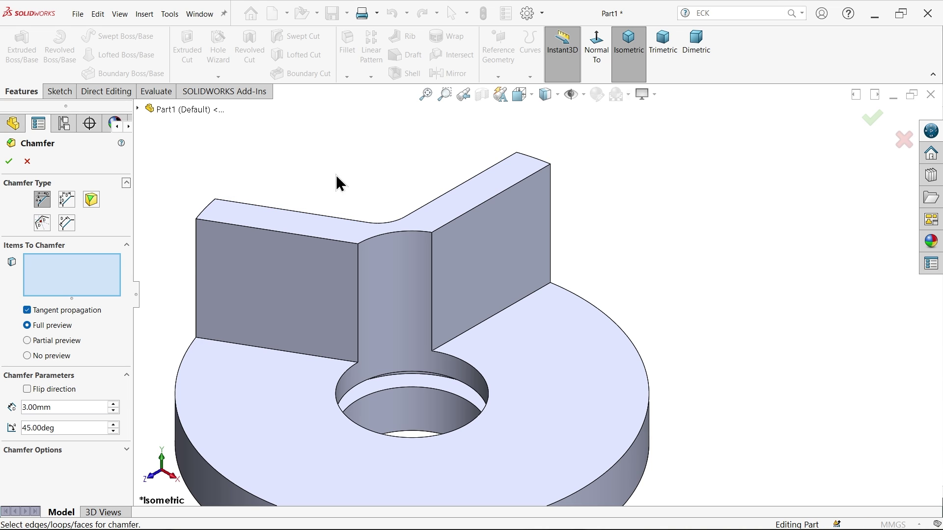
{"action": "left_click", "coordinate": [536, 163]}
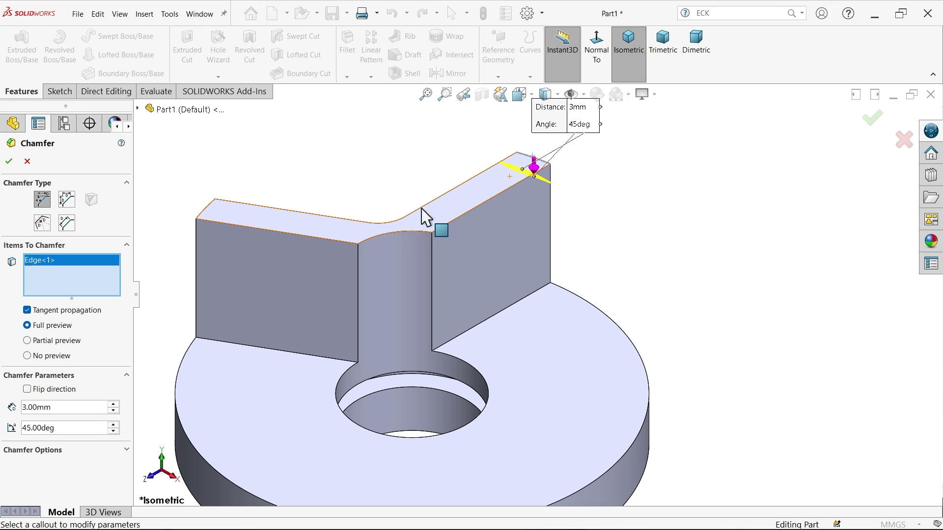
{"action": "left_click", "coordinate": [206, 217]}
{"action": "left_click", "coordinate": [9, 163]}
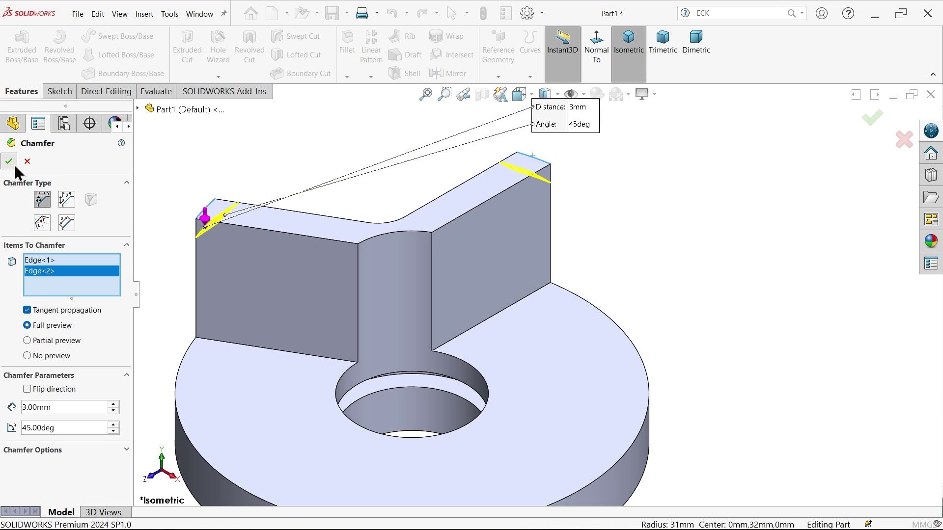
Sketch a circle about 6.45 mm in diameter near the outer end of the unsketched side face of the right-hand arm.
{"action": "left_click", "coordinate": [521, 240]}
{"action": "left_click", "coordinate": [565, 212]}
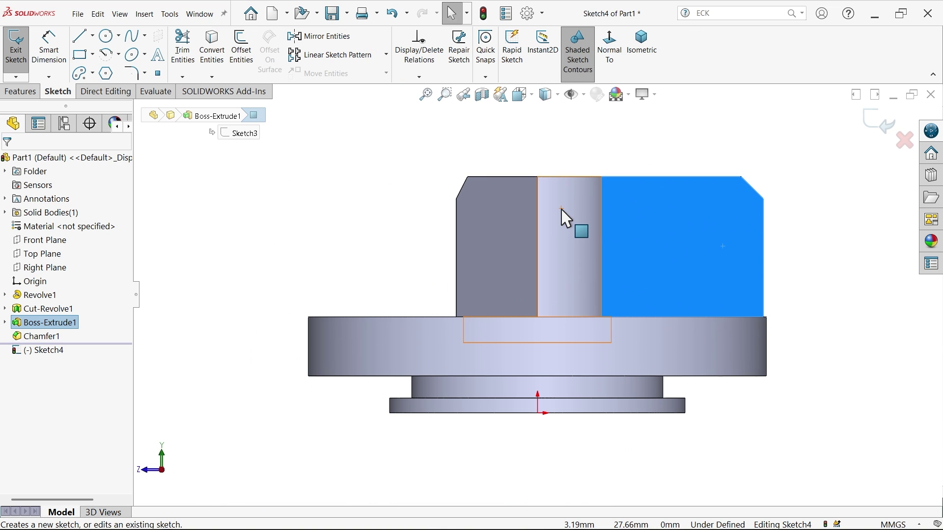
{"action": "left_click", "coordinate": [107, 38]}
{"action": "left_click", "coordinate": [708, 235]}
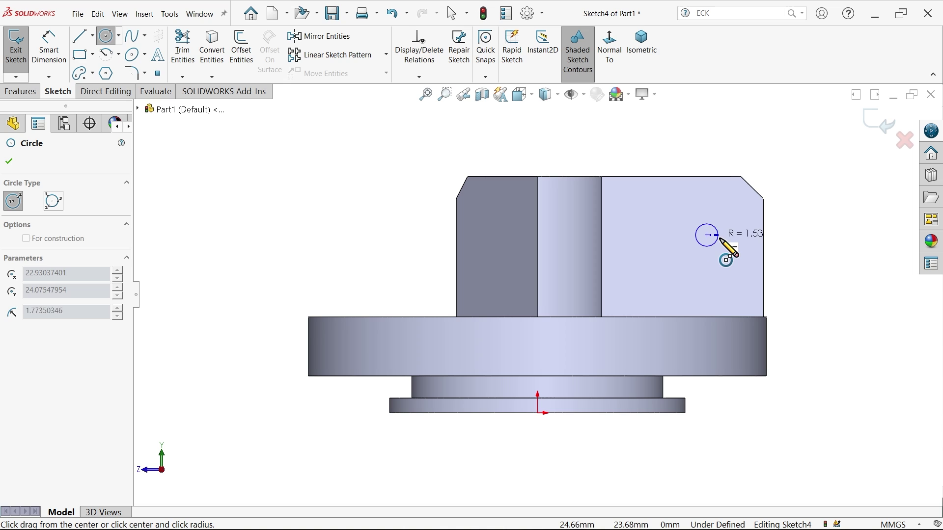
{"action": "left_click", "coordinate": [725, 249]}
Dimension the circle on the arm face with a diameter of 6 mm.
{"action": "left_click", "coordinate": [49, 45]}
{"action": "scroll", "coordinate": [727, 269], "scroll_direction": "down", "scroll_amount": 1}
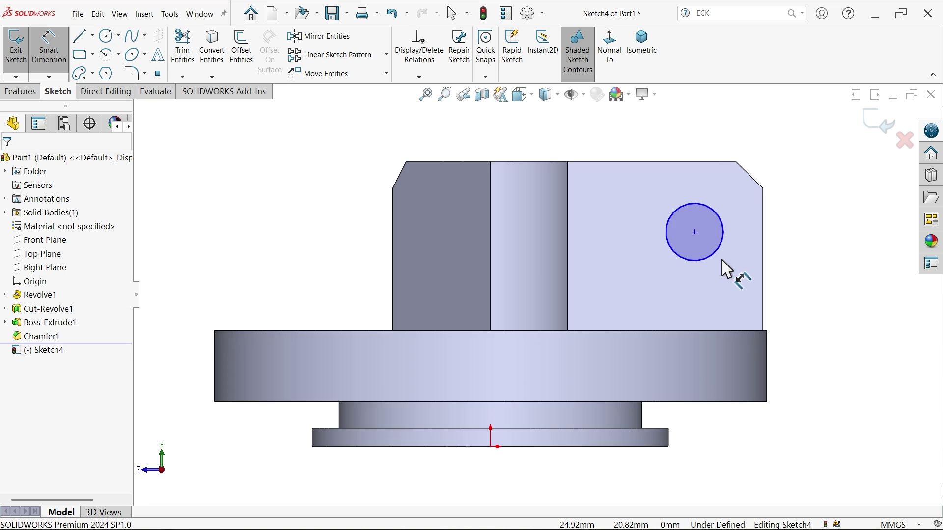
{"action": "scroll", "coordinate": [727, 270], "scroll_direction": "down", "scroll_amount": 2}
{"action": "left_click", "coordinate": [705, 241]}
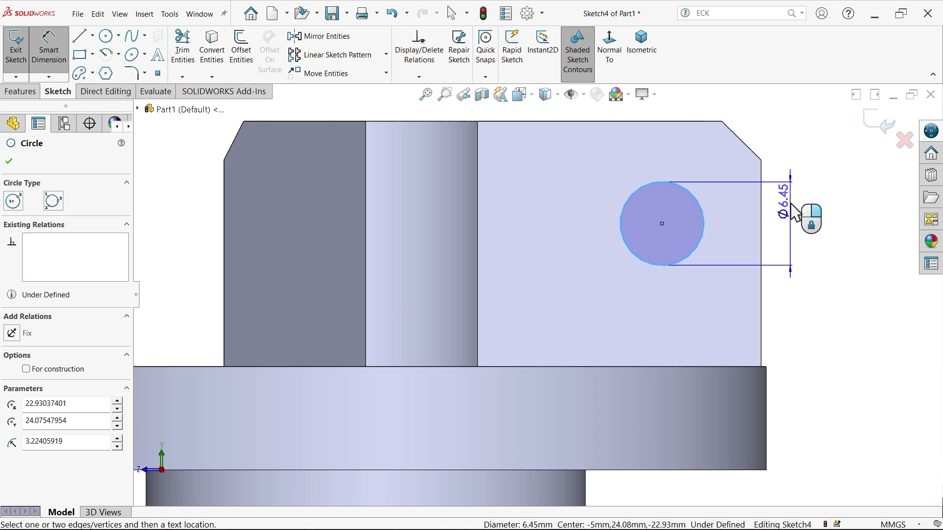
{"action": "left_click", "coordinate": [806, 213]}
{"action": "type", "text": "6"}
{"action": "key", "text": "Return"}
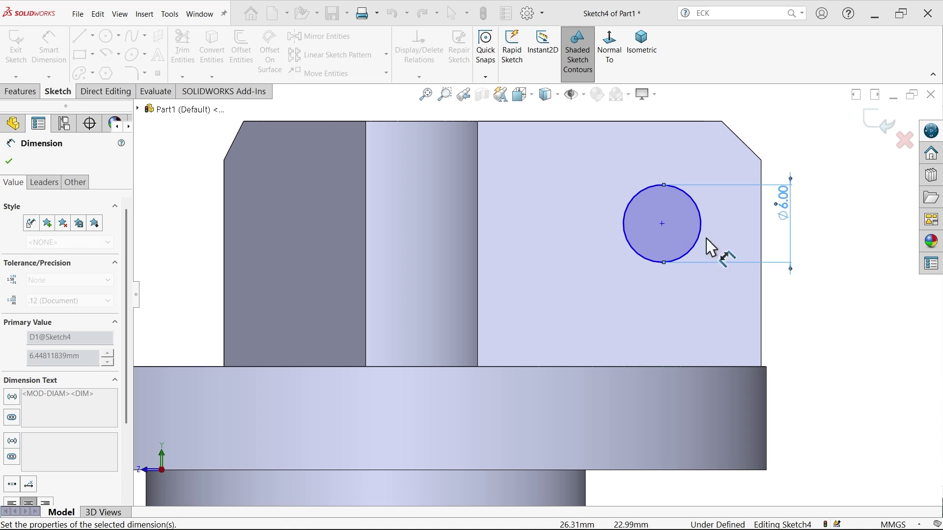
Dimension the circle's centre at a height of 24 mm above the origin.
{"action": "left_click", "coordinate": [663, 224]}
{"action": "scroll", "coordinate": [517, 381], "scroll_direction": "up", "scroll_amount": 3}
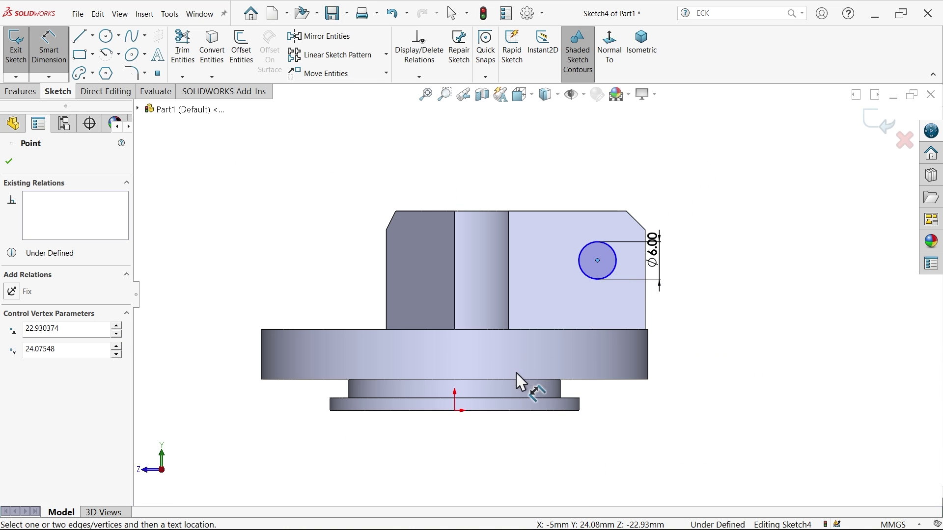
{"action": "left_click", "coordinate": [457, 411]}
{"action": "left_click", "coordinate": [706, 338]}
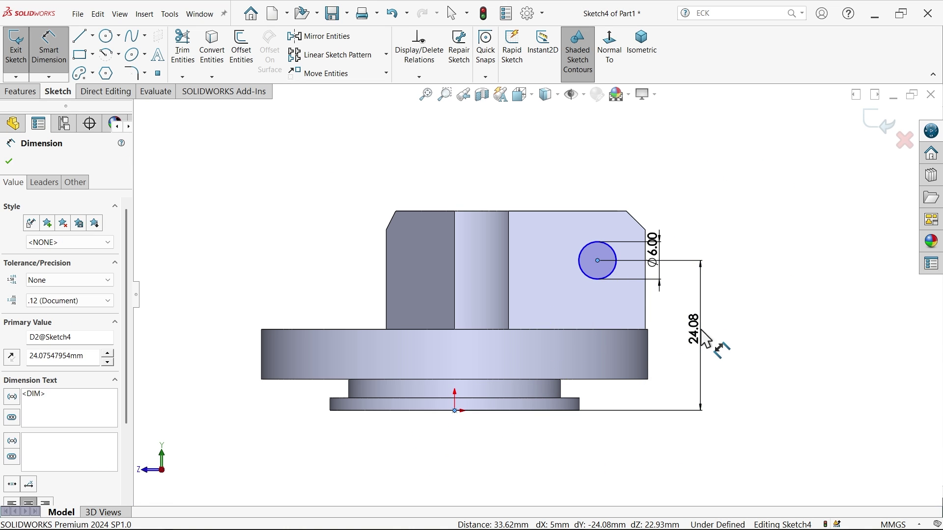
{"action": "type", "text": "24"}
{"action": "key", "text": "Return"}
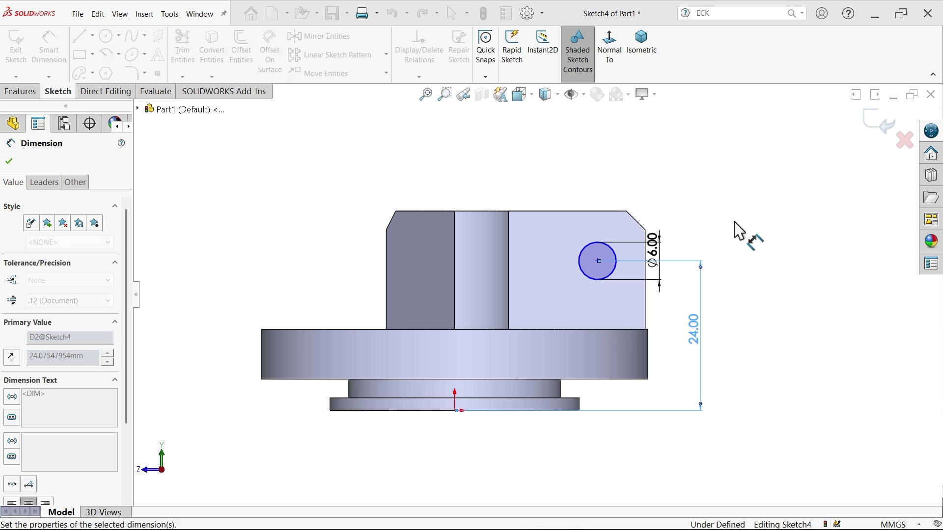
Set the horizontal distance between the circle's centre and the origin to 23 mm.
{"action": "left_click", "coordinate": [598, 261]}
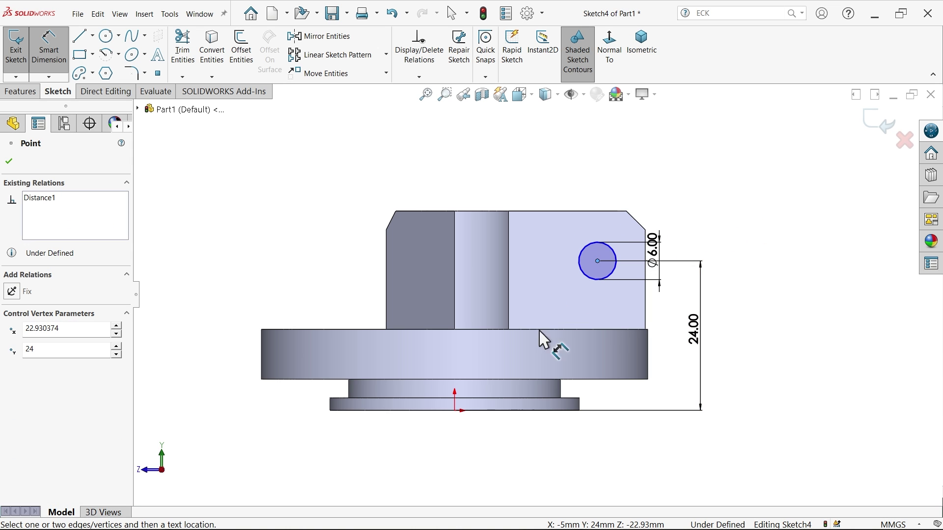
{"action": "left_click", "coordinate": [455, 410]}
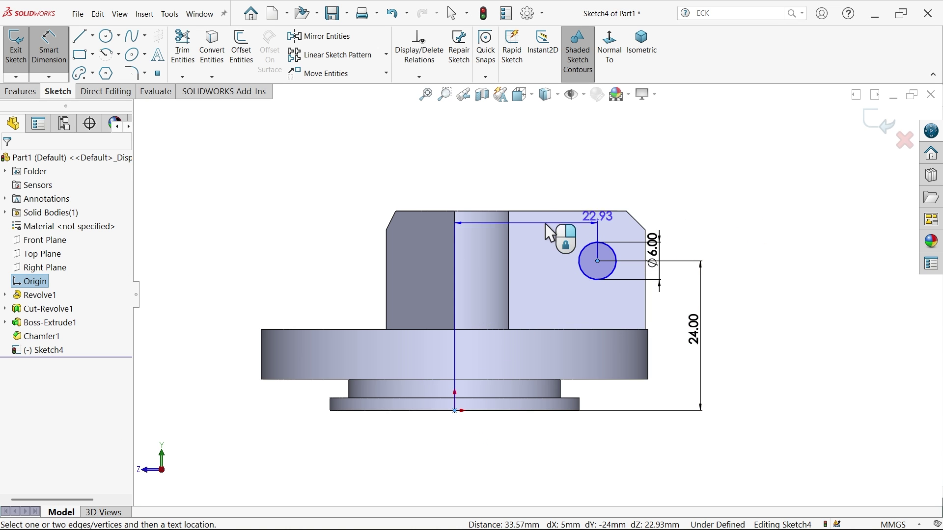
{"action": "left_click", "coordinate": [545, 179]}
{"action": "type", "text": "23"}
{"action": "key", "text": "Return"}
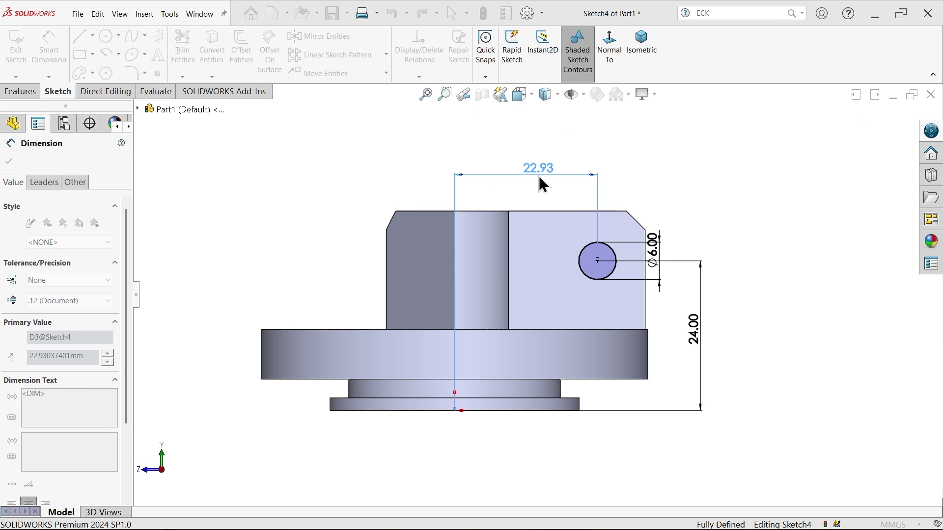
Cut the 6 mm circle through the arm with an Extruded Cut using the Up To Next end condition.
{"action": "left_click", "coordinate": [23, 92]}
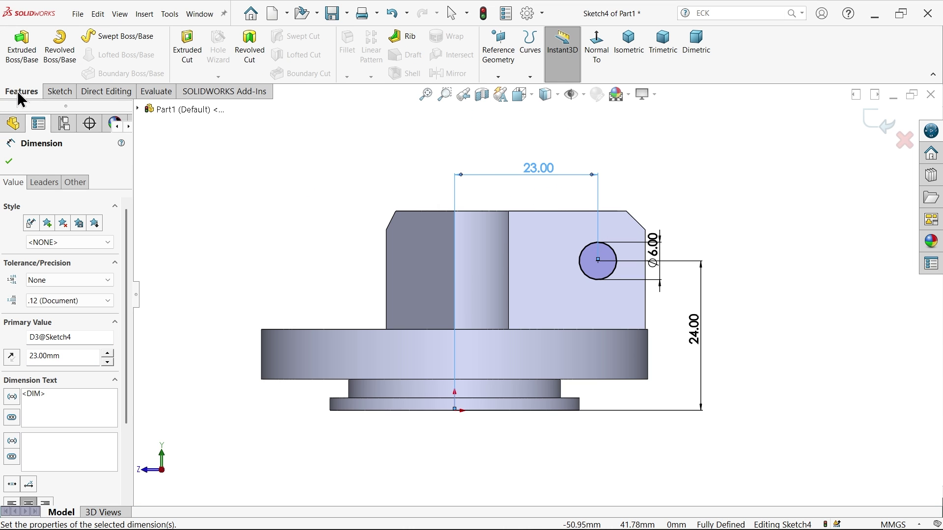
{"action": "left_click", "coordinate": [187, 55]}
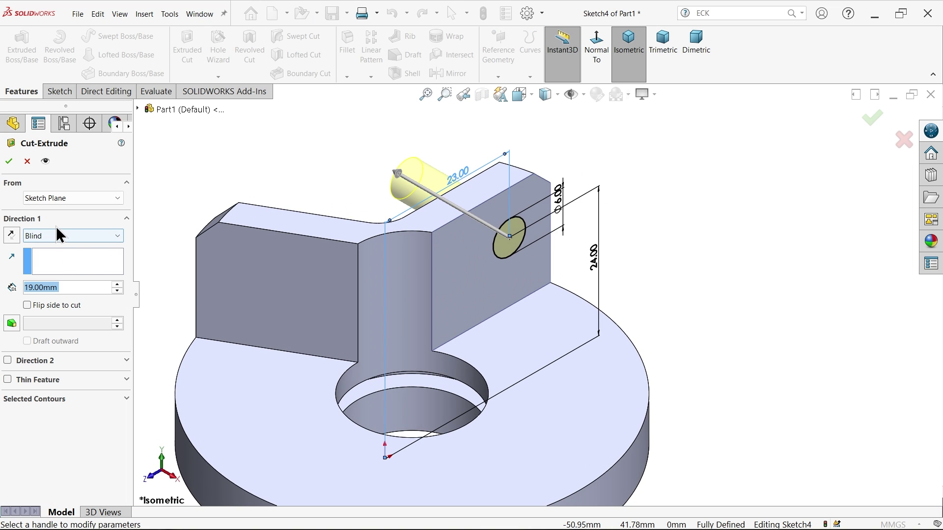
{"action": "left_click", "coordinate": [52, 237]}
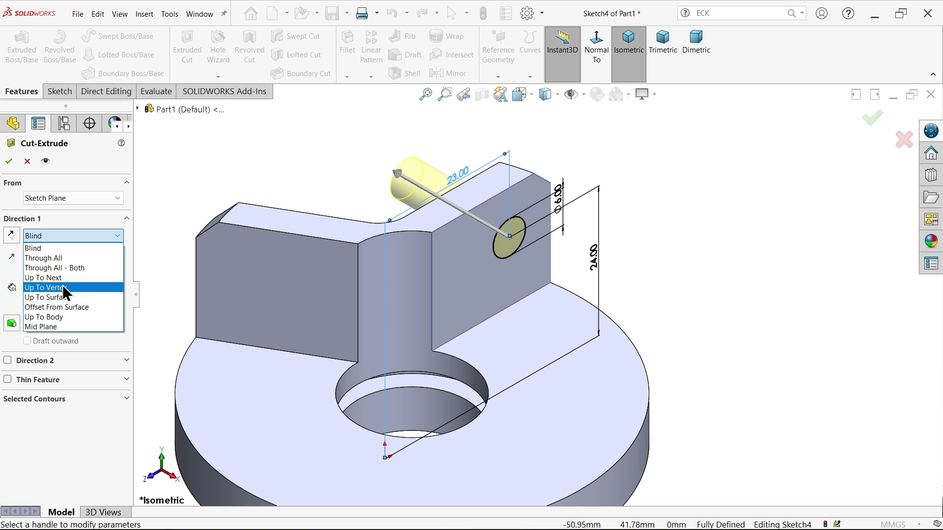
{"action": "left_click", "coordinate": [60, 279]}
{"action": "middle_click_drag", "start_coordinate": [265, 162], "coordinate": [304, 237]}
{"action": "left_click", "coordinate": [7, 160]}
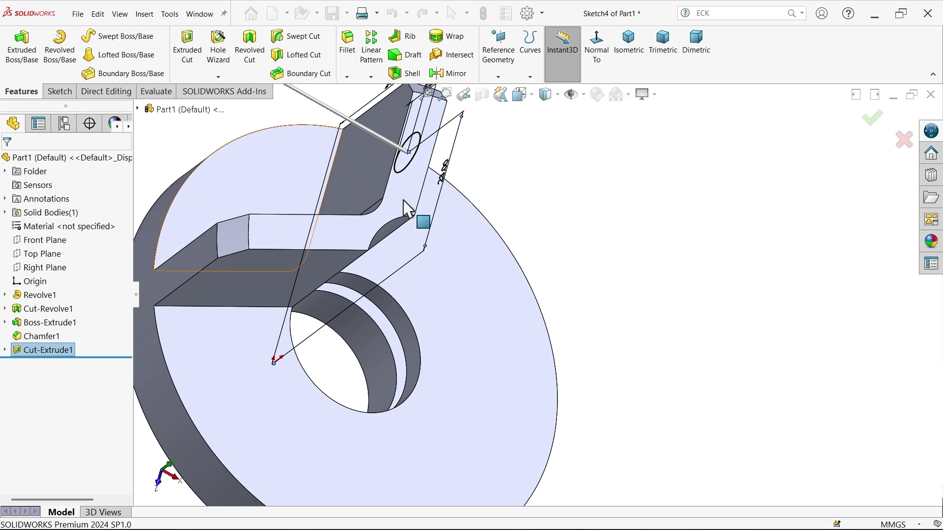
{"action": "scroll", "coordinate": [639, 213], "scroll_direction": "up", "scroll_amount": 5}
{"action": "middle_click_drag", "start_coordinate": [646, 238], "coordinate": [597, 164]}
{"action": "scroll", "coordinate": [486, 251], "scroll_direction": "down", "scroll_amount": 3}
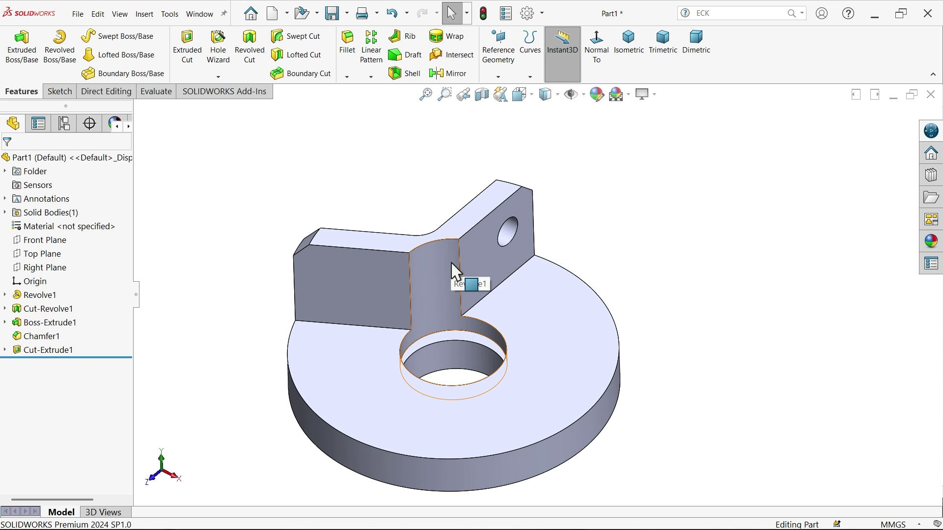
Sketch a circle about 5.18 mm in diameter near the outer end of the other arm's inner side face.
{"action": "left_click", "coordinate": [332, 279]}
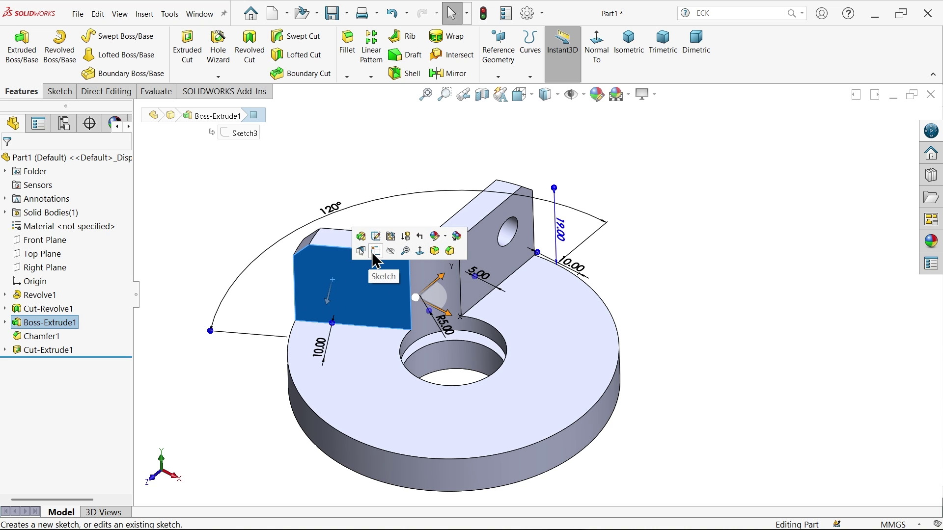
{"action": "left_click", "coordinate": [375, 253]}
{"action": "left_click", "coordinate": [107, 36]}
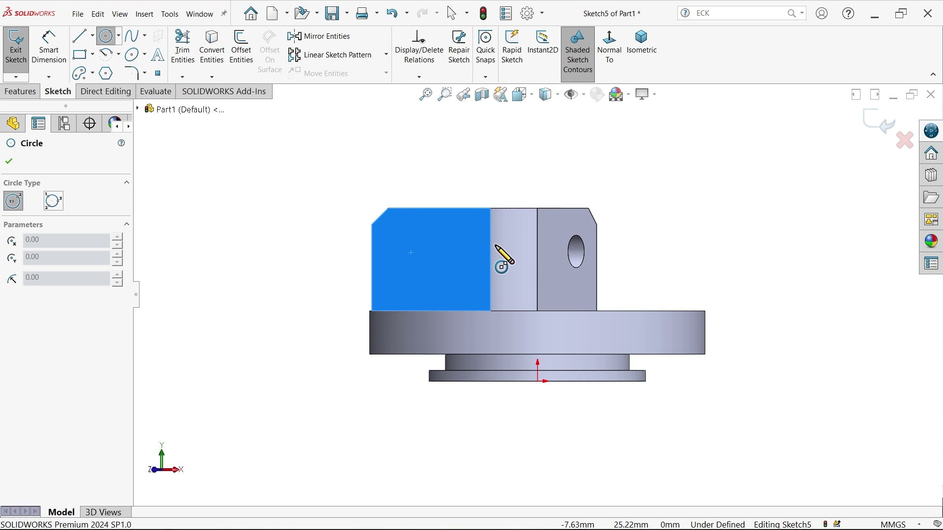
{"action": "scroll", "coordinate": [496, 246], "scroll_direction": "down", "scroll_amount": 2}
{"action": "left_click", "coordinate": [400, 252]}
{"action": "left_click", "coordinate": [413, 269]}
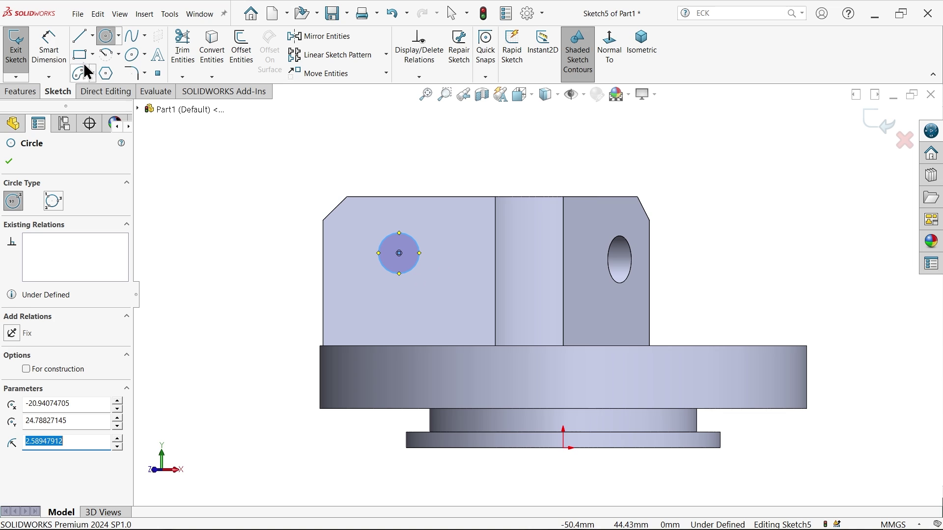
Dimension the second arm's circle with a diameter of 6 mm.
{"action": "key", "text": "d"}
{"action": "left_click", "coordinate": [381, 245]}
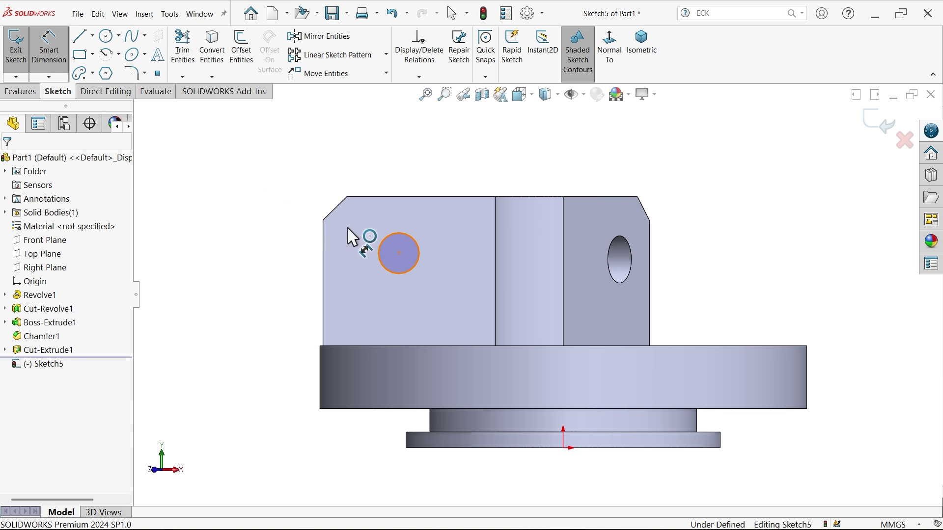
{"action": "left_click", "coordinate": [326, 201]}
{"action": "type", "text": "6"}
{"action": "key", "text": "Return"}
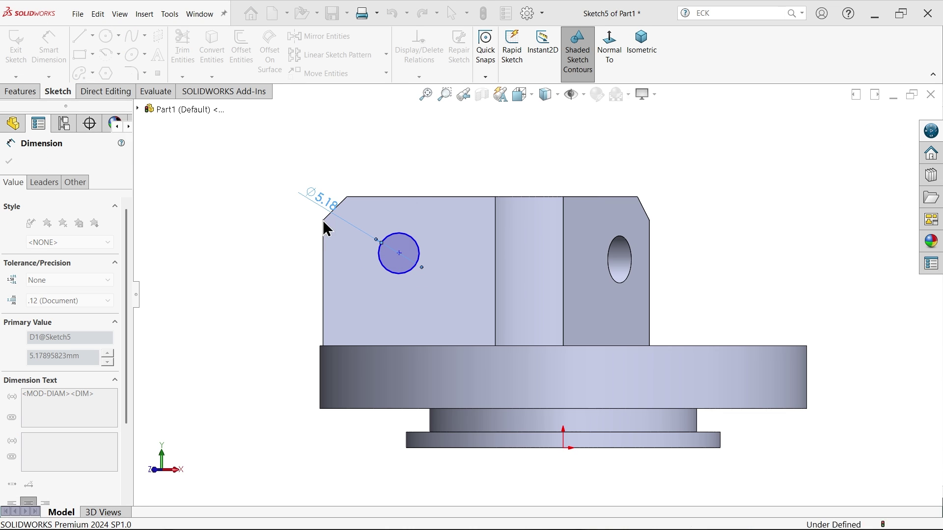
Set the horizontal distance from the second circle's centre to the origin to 23 mm.
{"action": "left_click", "coordinate": [400, 253]}
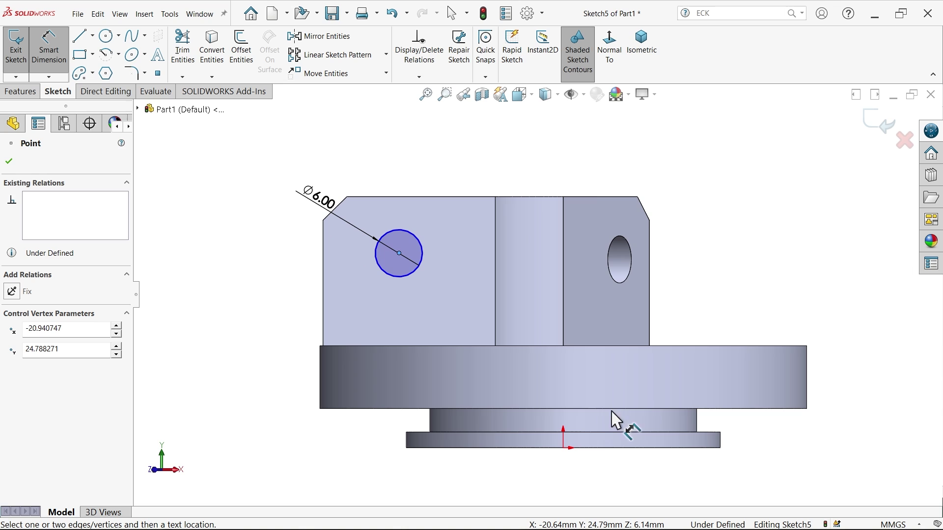
{"action": "left_click", "coordinate": [563, 448]}
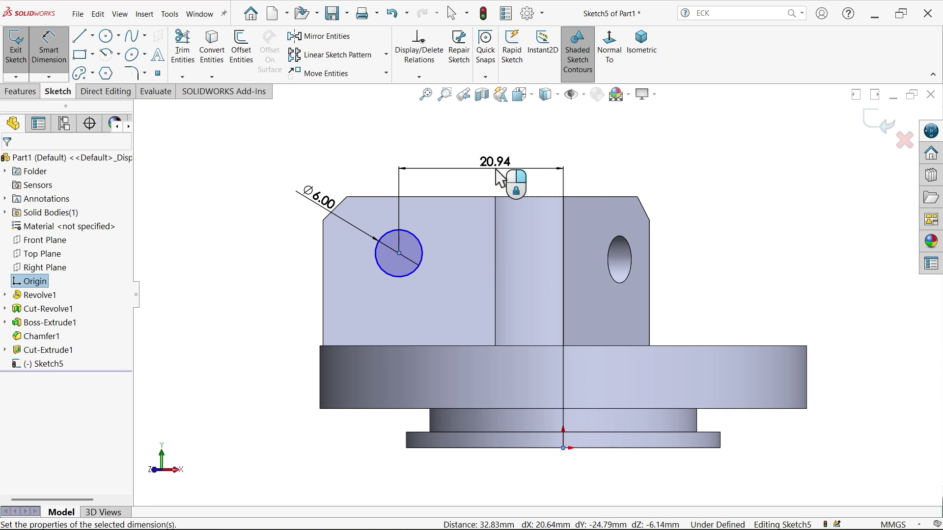
{"action": "left_click", "coordinate": [498, 179]}
{"action": "type", "text": "23"}
{"action": "left_click", "coordinate": [434, 147]}
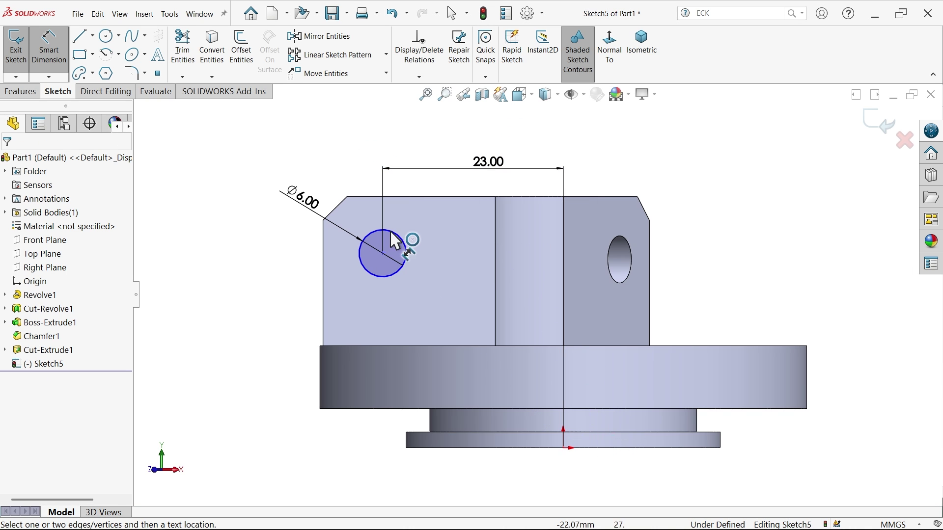
Set the vertical distance from the second circle's centre to the origin to 24 mm.
{"action": "left_click", "coordinate": [563, 448]}
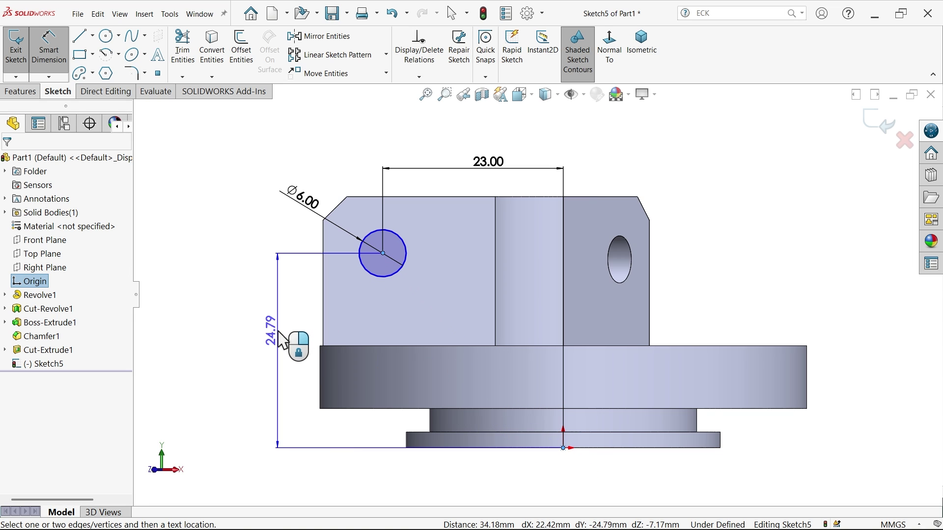
{"action": "left_click", "coordinate": [294, 347]}
{"action": "type", "text": "24"}
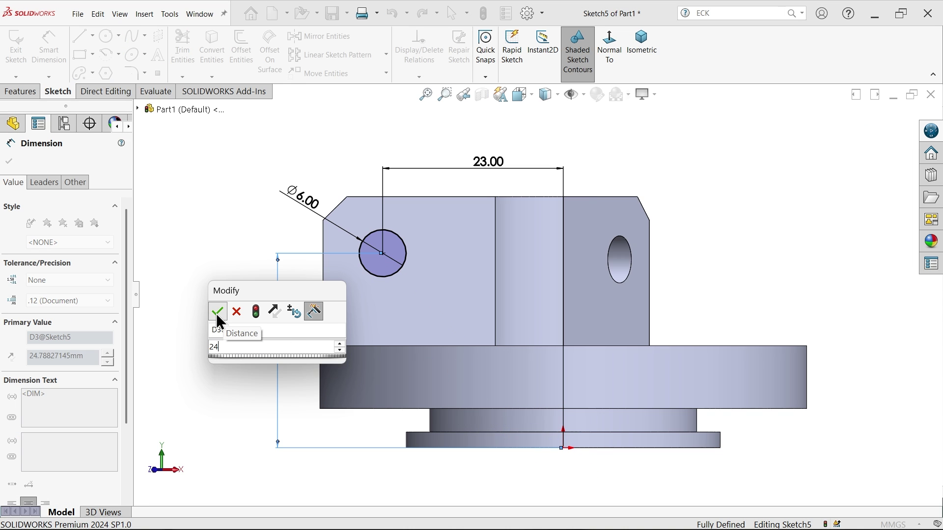
{"action": "left_click", "coordinate": [218, 312]}
Cut the second circle through its arm with an Extruded Cut set to Up To Next.
{"action": "left_click", "coordinate": [26, 89]}
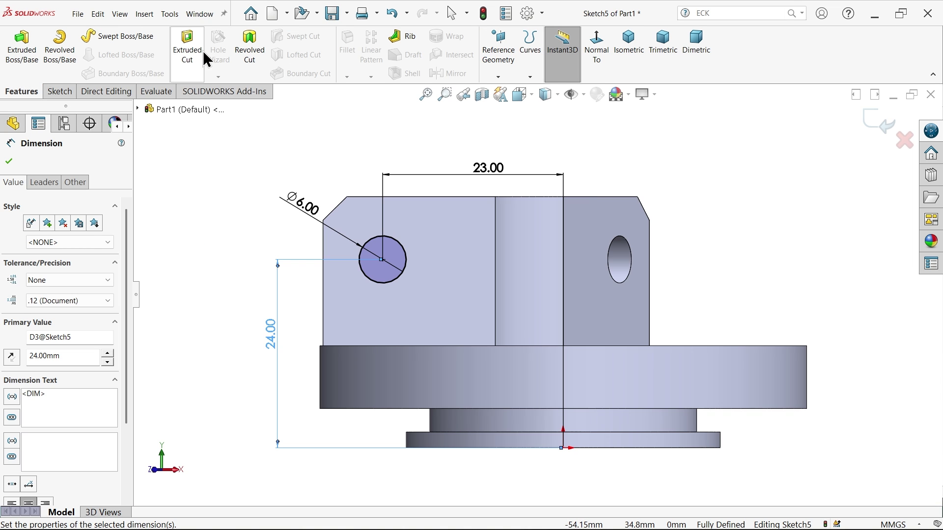
{"action": "left_click", "coordinate": [187, 47]}
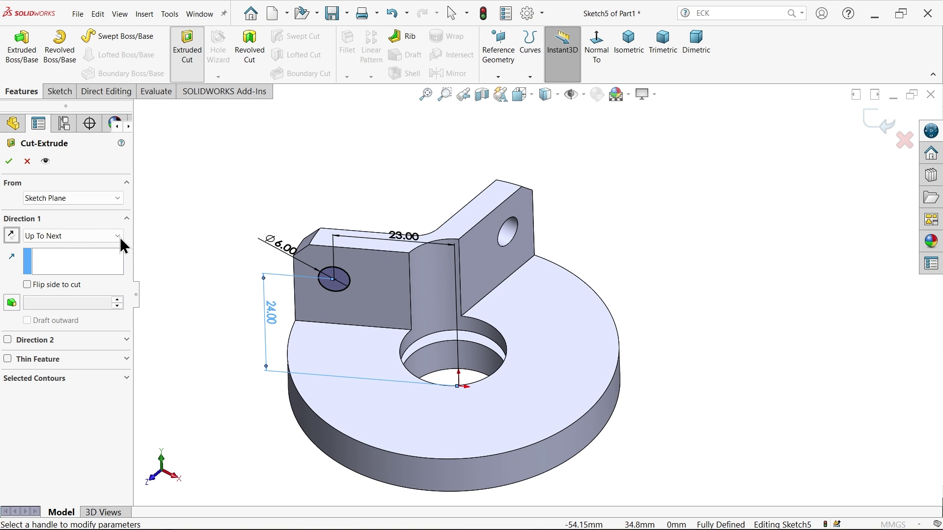
{"action": "left_click", "coordinate": [9, 161]}
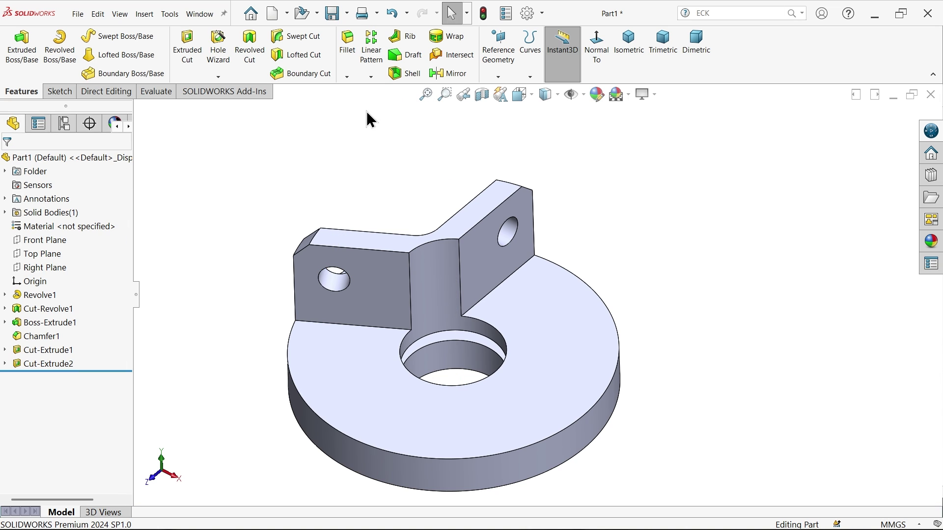
Start a circular pattern around the cylindrical bore face with 3 equally spaced instances over 360 degrees.
{"action": "left_click", "coordinate": [372, 78]}
{"action": "left_click", "coordinate": [388, 105]}
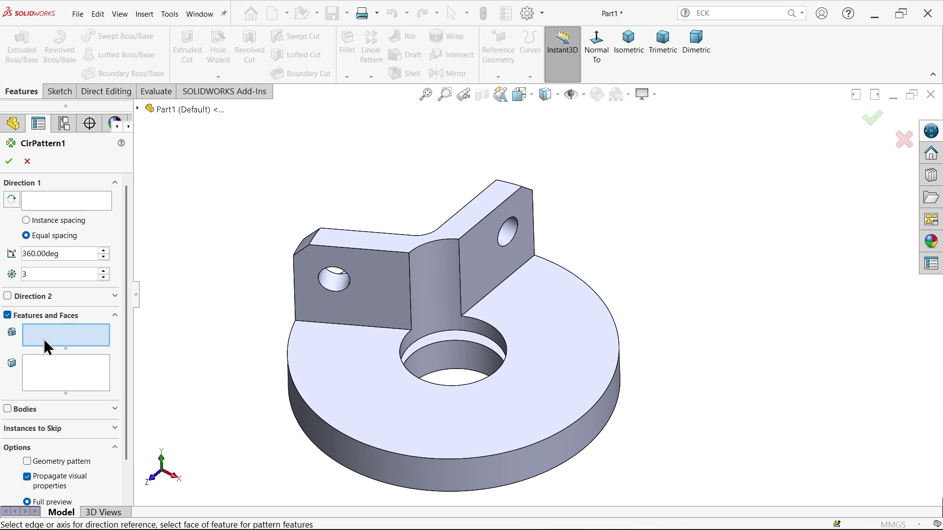
{"action": "left_click", "coordinate": [41, 202]}
{"action": "left_click", "coordinate": [437, 351]}
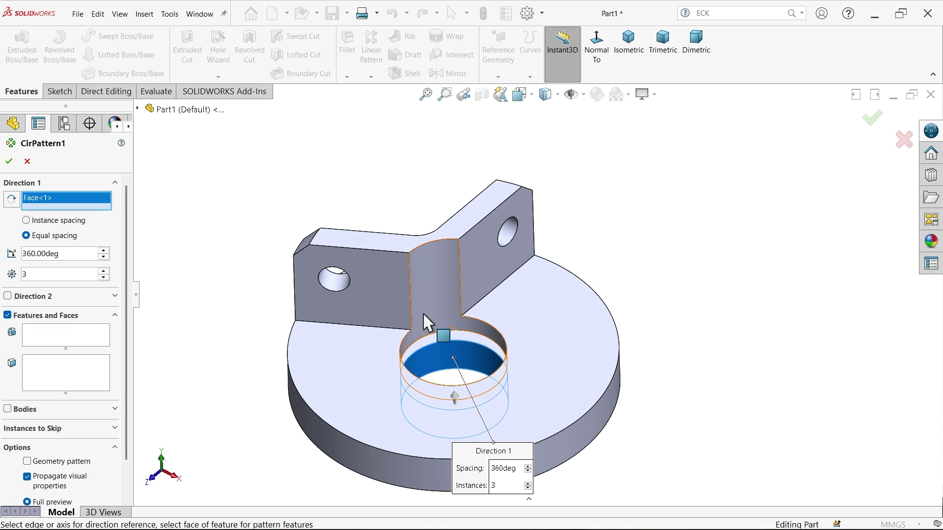
{"action": "left_click_drag", "start_coordinate": [59, 254], "coordinate": [20, 273]}
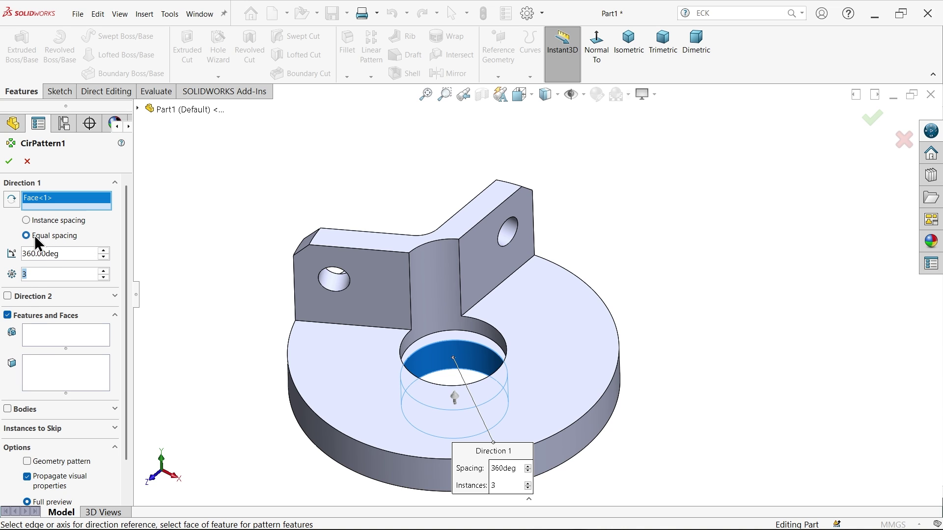
Pattern Boss-Extrude1, Chamfer1, Cut-Extrude1 and Cut-Extrude2 around the bore and finish the circular pattern.
{"action": "left_click", "coordinate": [44, 337]}
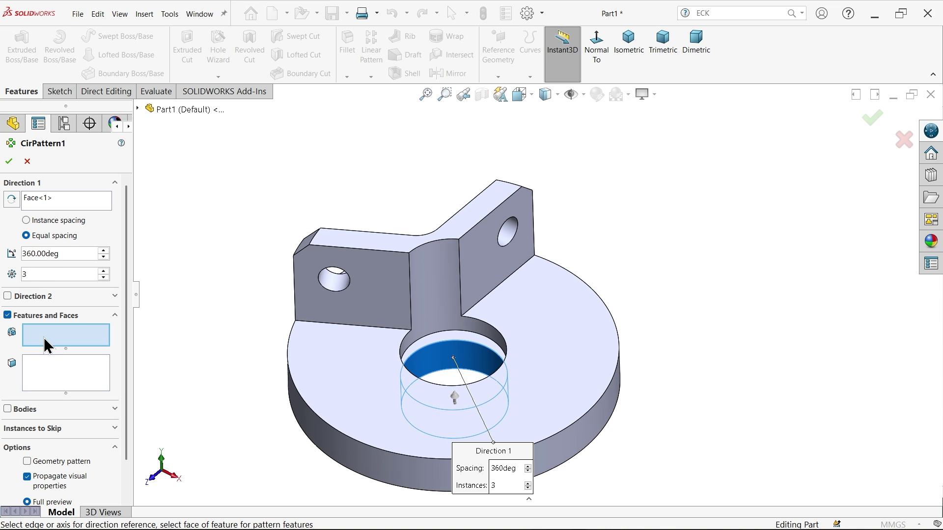
{"action": "left_click", "coordinate": [139, 109]}
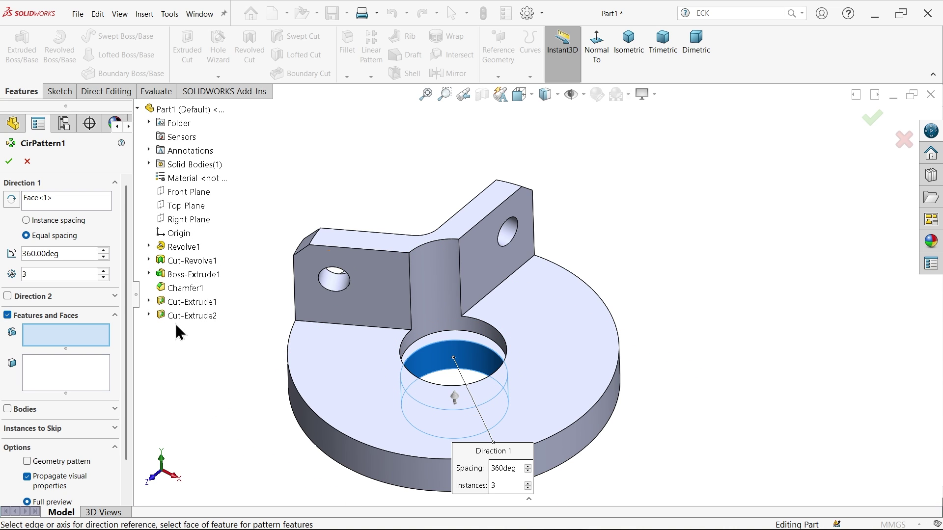
{"action": "left_click", "coordinate": [193, 276]}
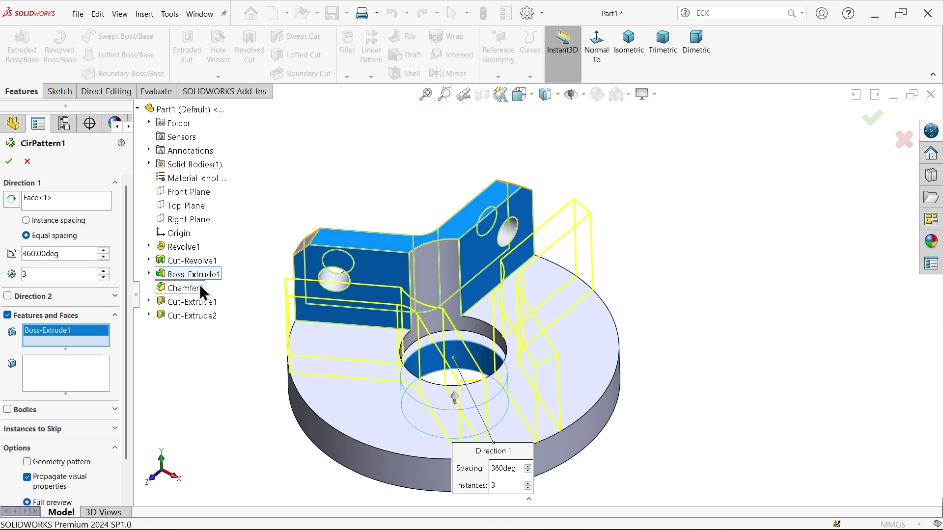
{"action": "left_click", "coordinate": [185, 288]}
{"action": "left_click", "coordinate": [190, 301]}
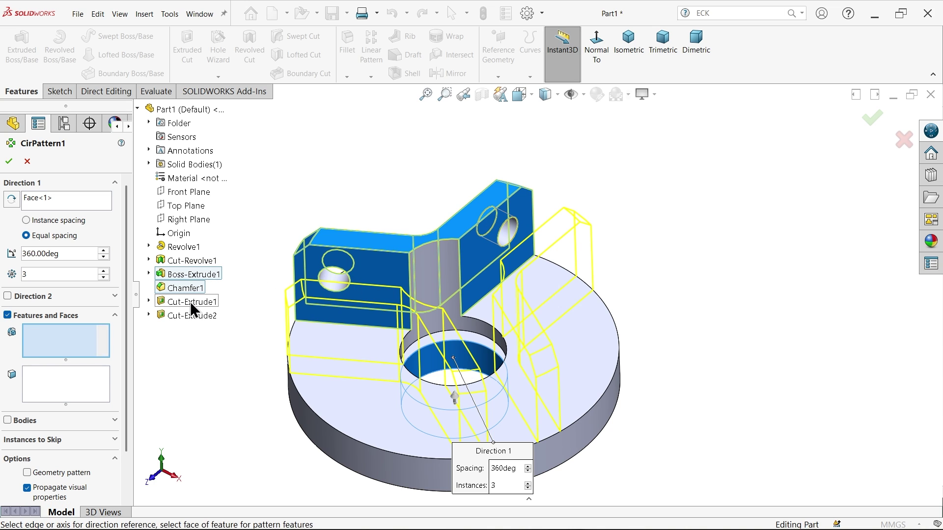
{"action": "left_click", "coordinate": [187, 317]}
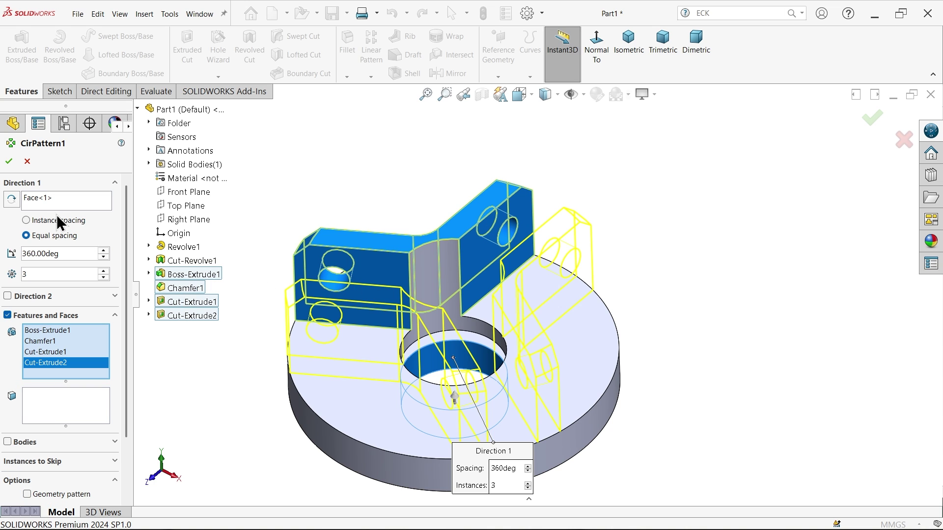
{"action": "left_click", "coordinate": [10, 162]}
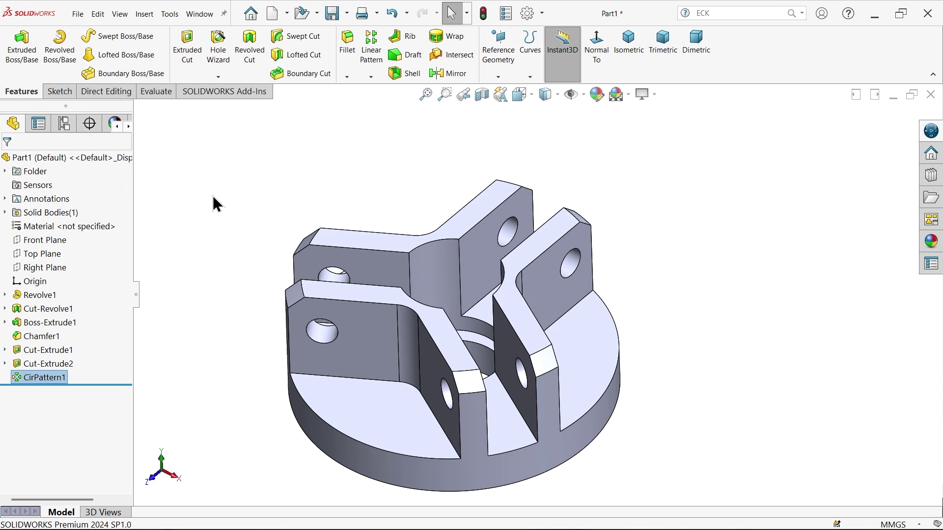
Examine the drawing's front and section views for the three counterbored flange holes' diameters, depth, pitch circle and angle.
{"action": "key", "text": "alt+Tab"}
{"action": "left_click_drag", "start_coordinate": [463, 435], "coordinate": [414, 384]}
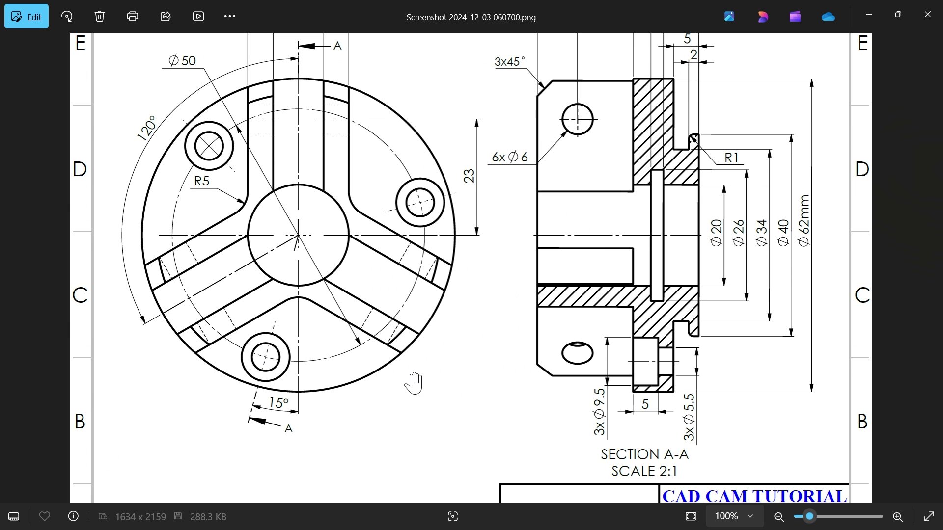
{"action": "scroll", "coordinate": [585, 418], "scroll_direction": "up", "scroll_amount": 4}
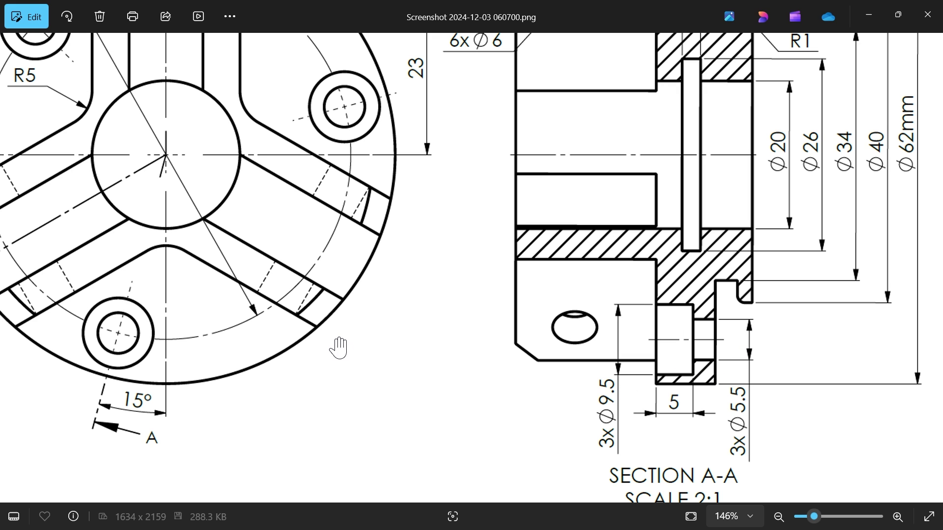
{"action": "left_click_drag", "start_coordinate": [330, 347], "coordinate": [433, 362]}
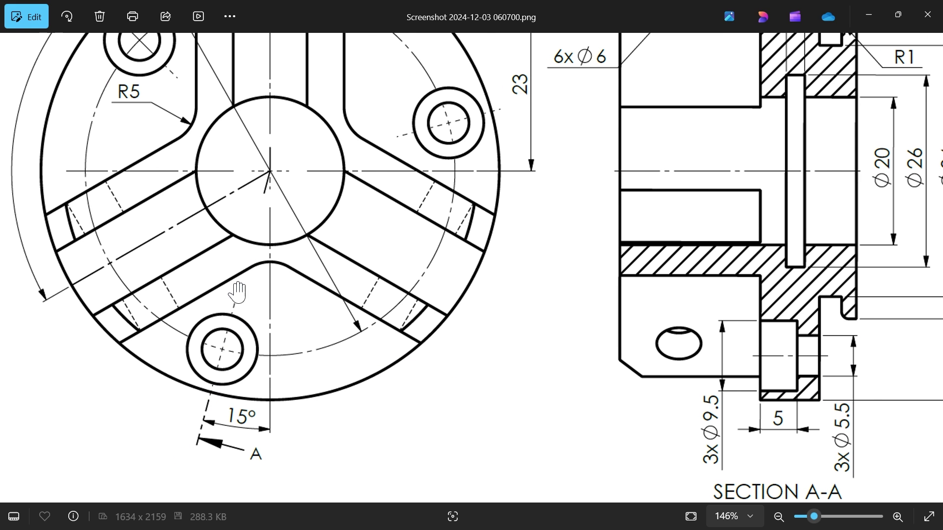
{"action": "left_click_drag", "start_coordinate": [333, 253], "coordinate": [323, 389]}
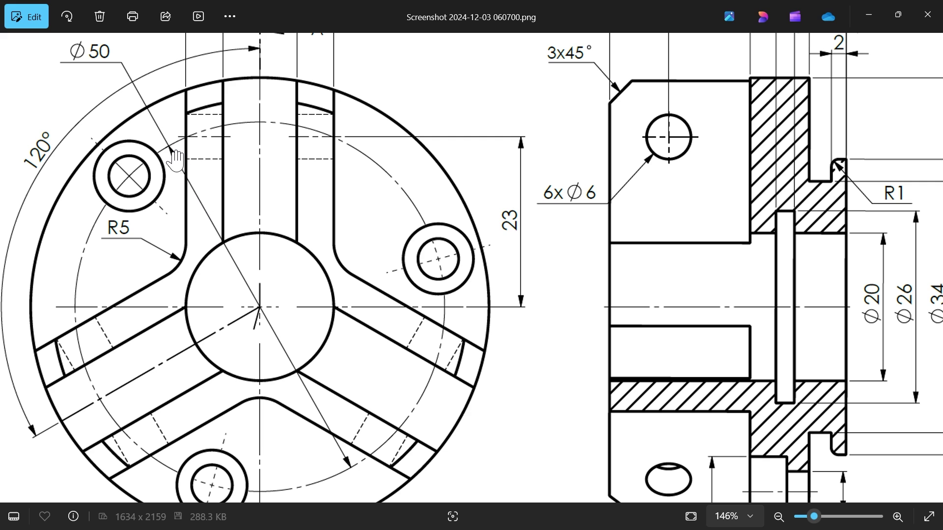
{"action": "scroll", "coordinate": [310, 172], "scroll_direction": "down", "scroll_amount": 3}
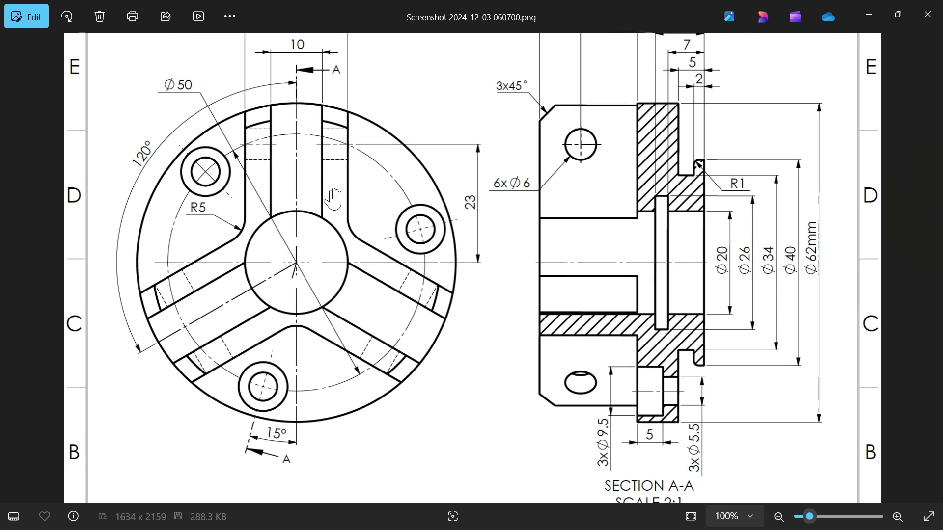
{"action": "scroll", "coordinate": [756, 140], "scroll_direction": "down", "scroll_amount": 1}
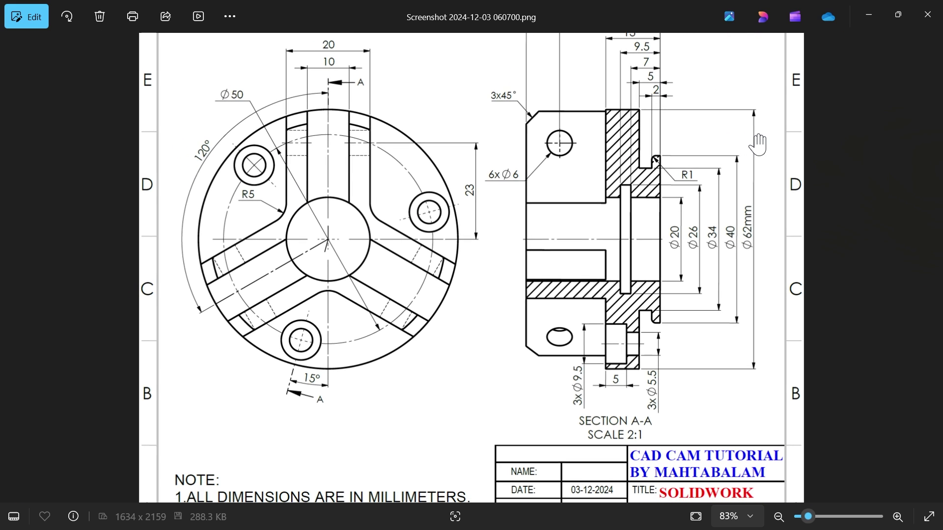
{"action": "scroll", "coordinate": [716, 171], "scroll_direction": "up", "scroll_amount": 3}
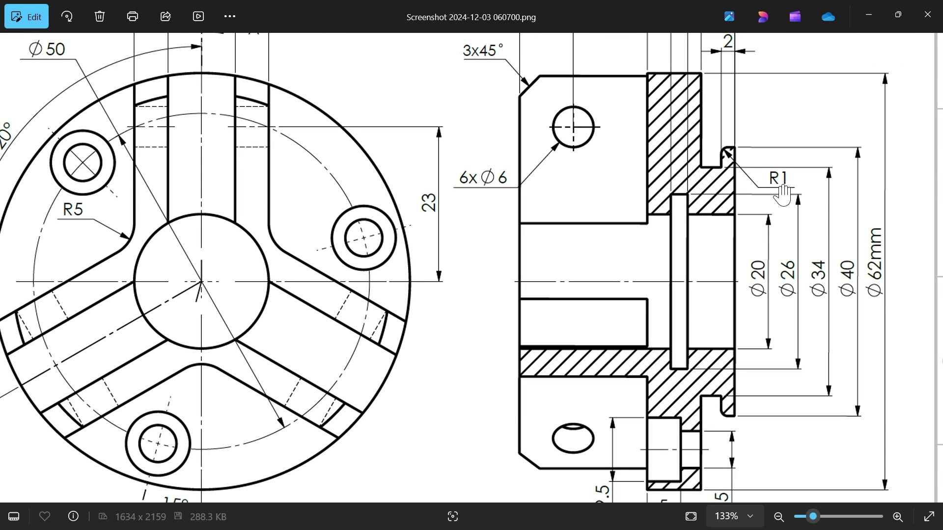
{"action": "scroll", "coordinate": [728, 162], "scroll_direction": "down", "scroll_amount": 5}
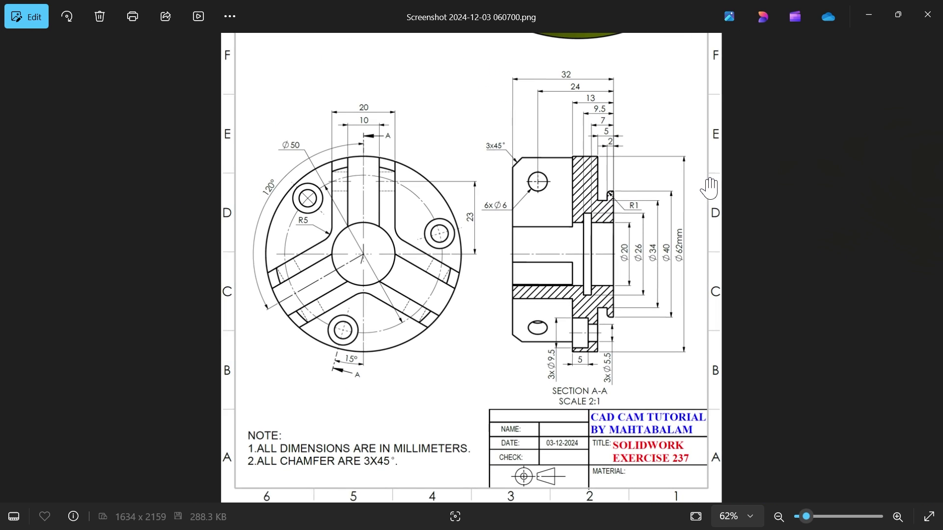
{"action": "scroll", "coordinate": [666, 212], "scroll_direction": "down", "scroll_amount": 1}
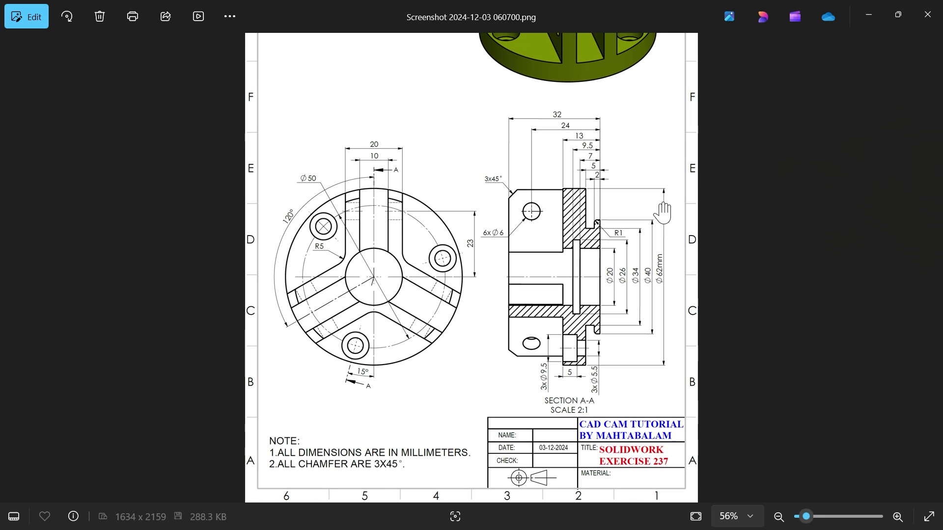
{"action": "scroll", "coordinate": [665, 211], "scroll_direction": "down", "scroll_amount": 2}
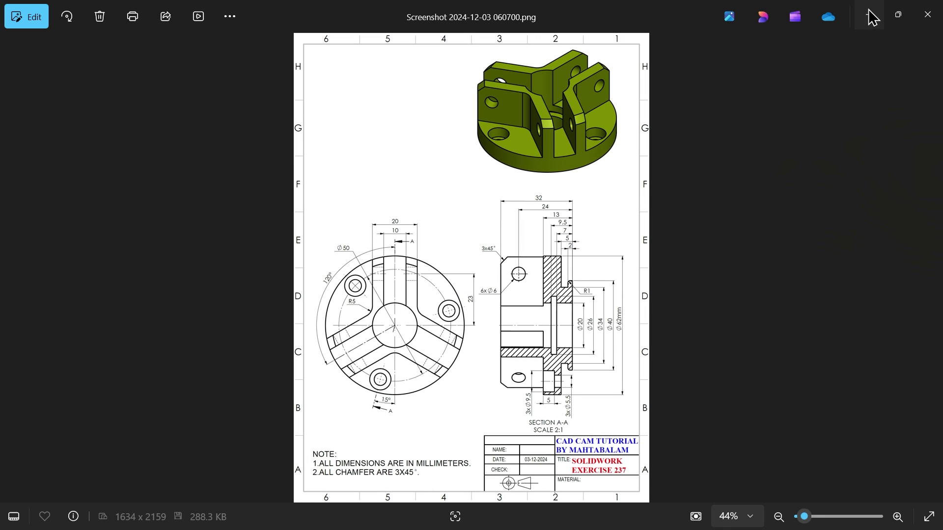
{"action": "left_click", "coordinate": [870, 10]}
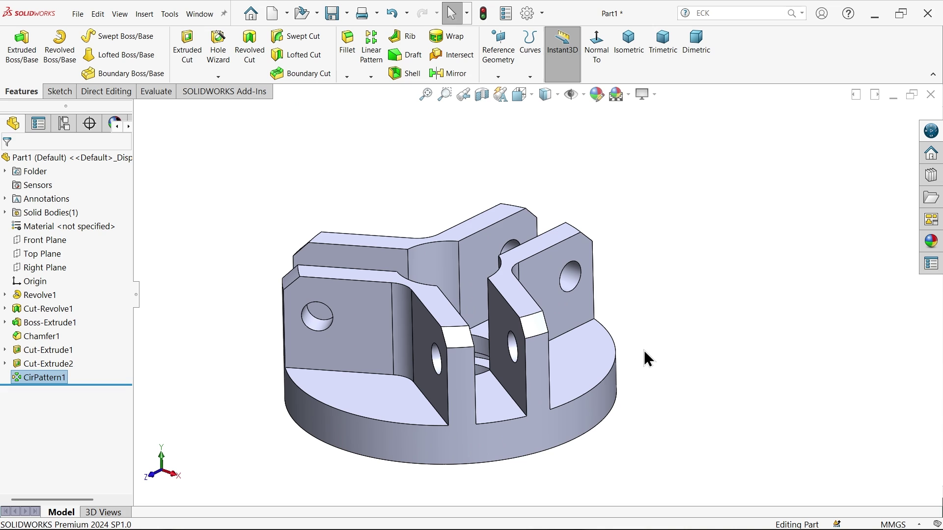
Start a Hole Wizard legacy hole and set its type to Counterbored.
{"action": "left_click", "coordinate": [399, 403]}
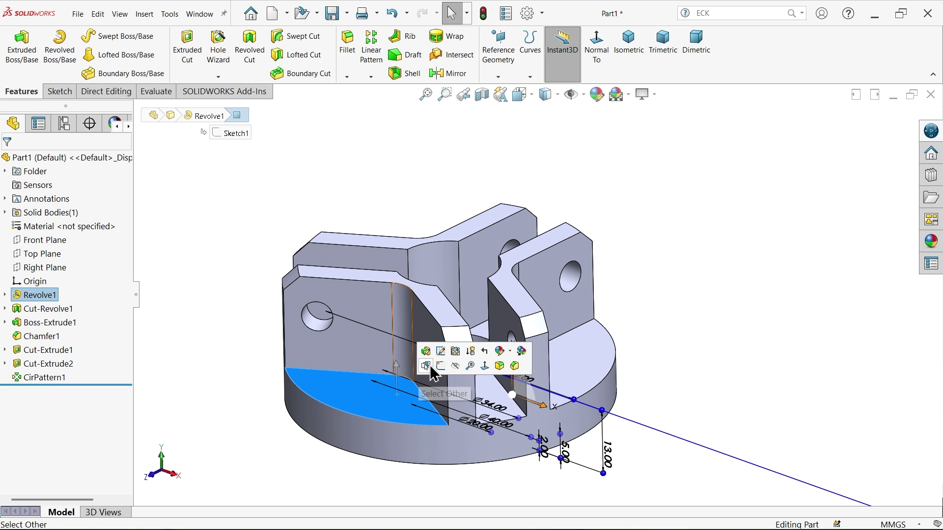
{"action": "left_click", "coordinate": [224, 143]}
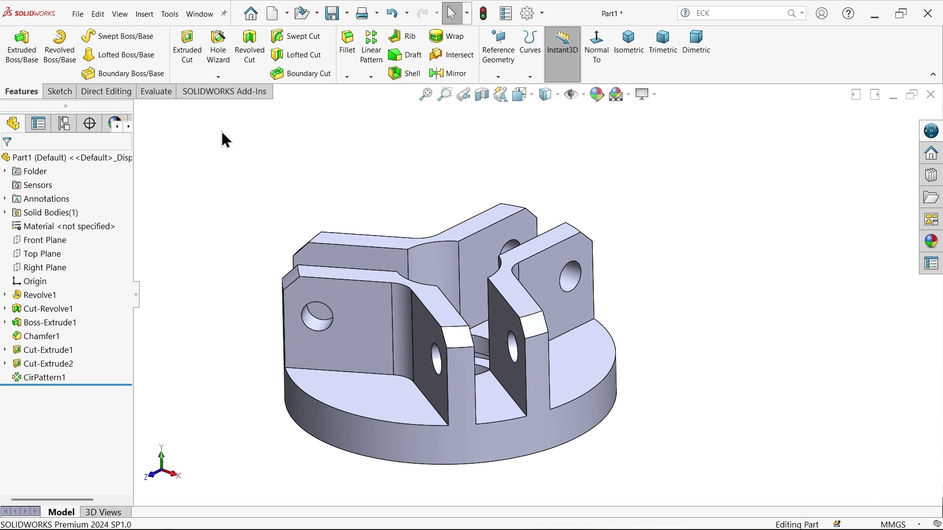
{"action": "left_click", "coordinate": [220, 53]}
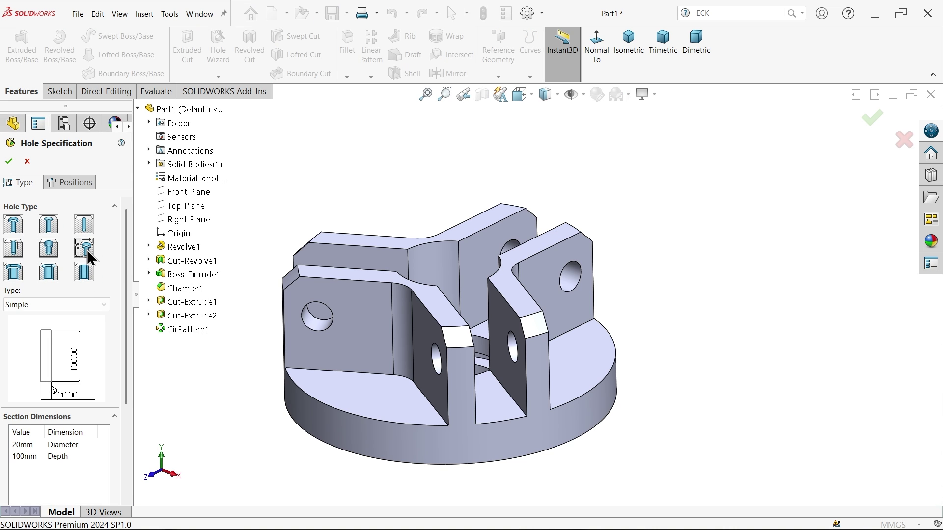
{"action": "left_click", "coordinate": [74, 304]}
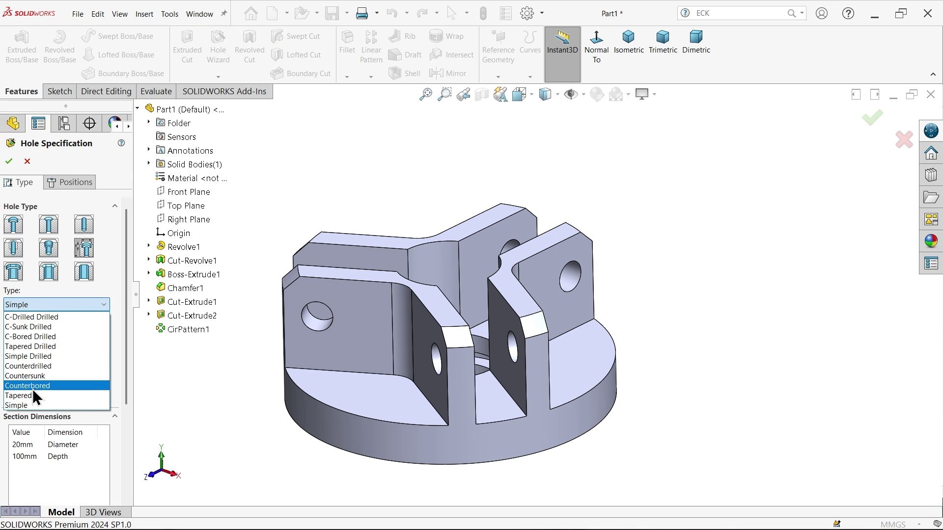
{"action": "left_click", "coordinate": [48, 385]}
{"action": "left_click_drag", "start_coordinate": [128, 332], "coordinate": [123, 373]}
{"action": "scroll", "coordinate": [123, 373], "scroll_direction": "down", "scroll_amount": 3}
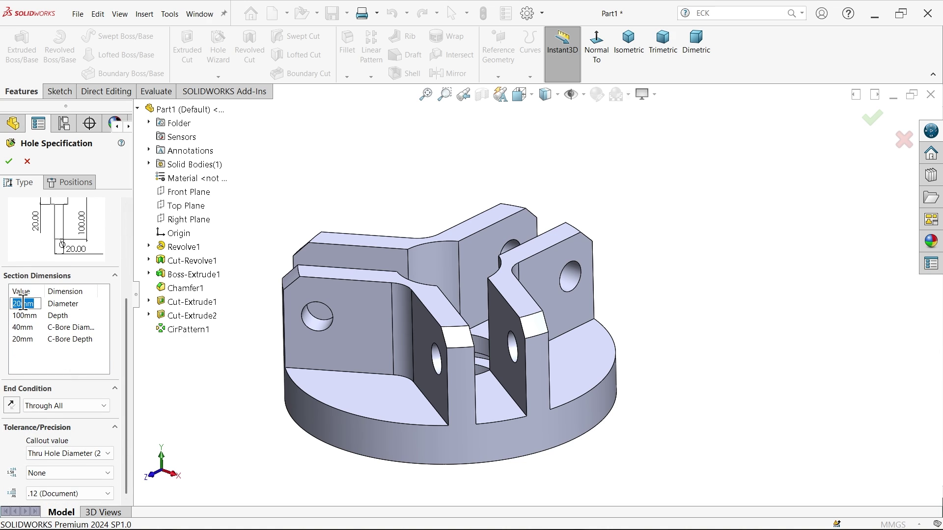
Set the hole diameter to 5.5 mm, the counterbore diameter to 9.5 mm and the counterbore depth to 5 mm.
{"action": "left_click", "coordinate": [22, 327]}
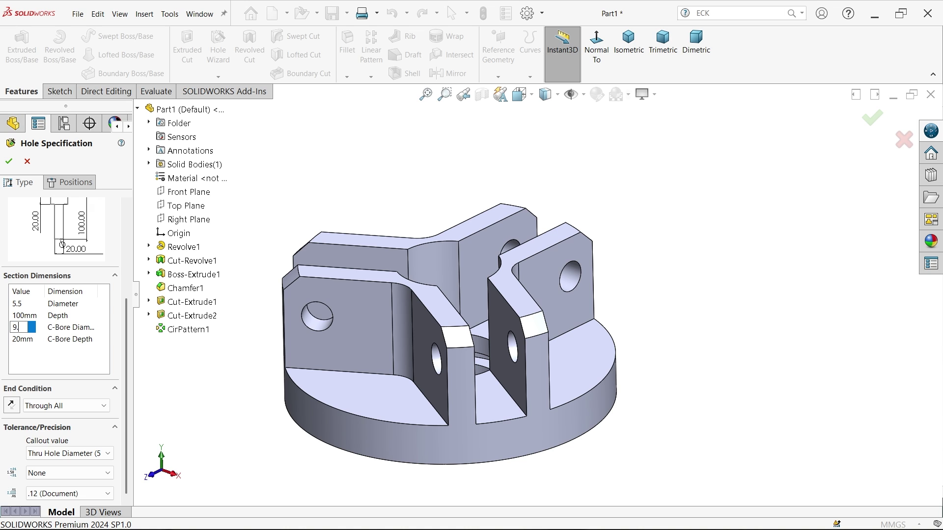
{"action": "left_click", "coordinate": [22, 339]}
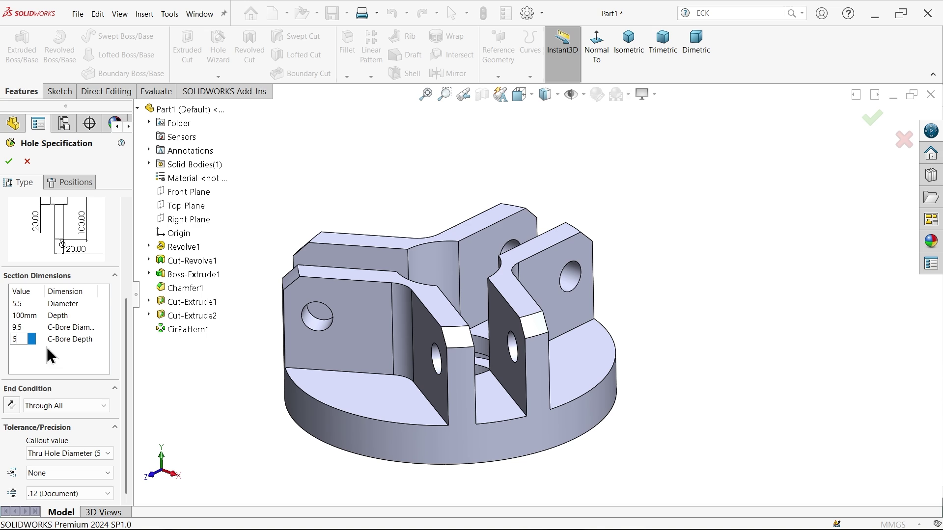
{"action": "type", "text": "5"}
{"action": "left_click", "coordinate": [27, 315]}
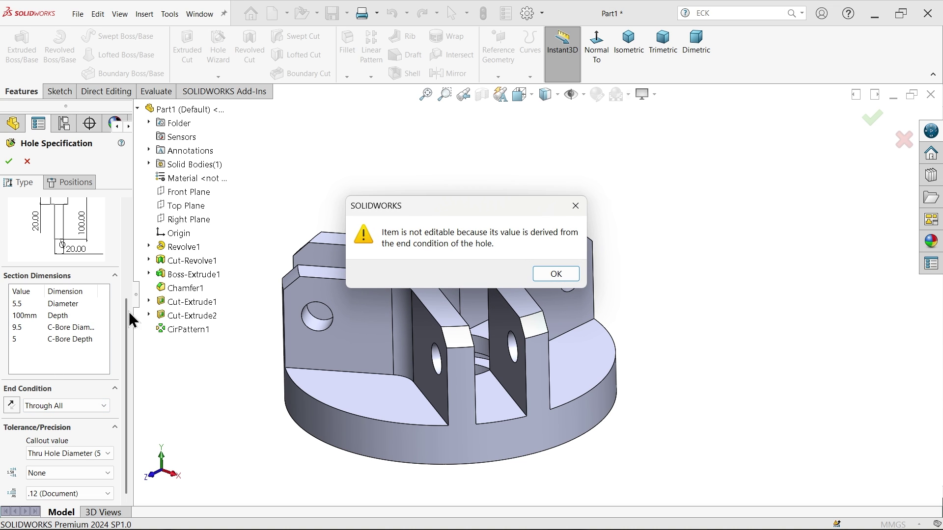
{"action": "left_click", "coordinate": [570, 277]}
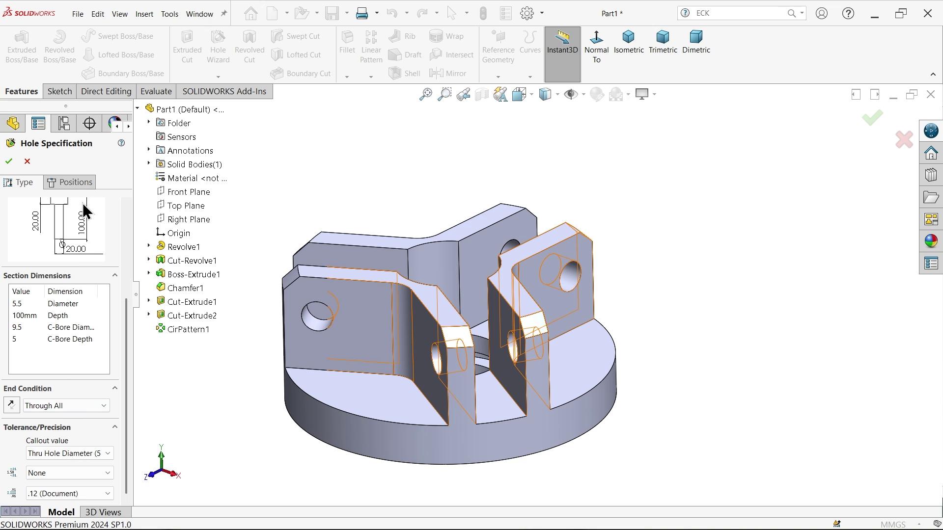
Start the hole position sketch on the flange's upper face and draw an origin-centred construction circle about 24.7 mm in radius.
{"action": "left_click", "coordinate": [76, 182]}
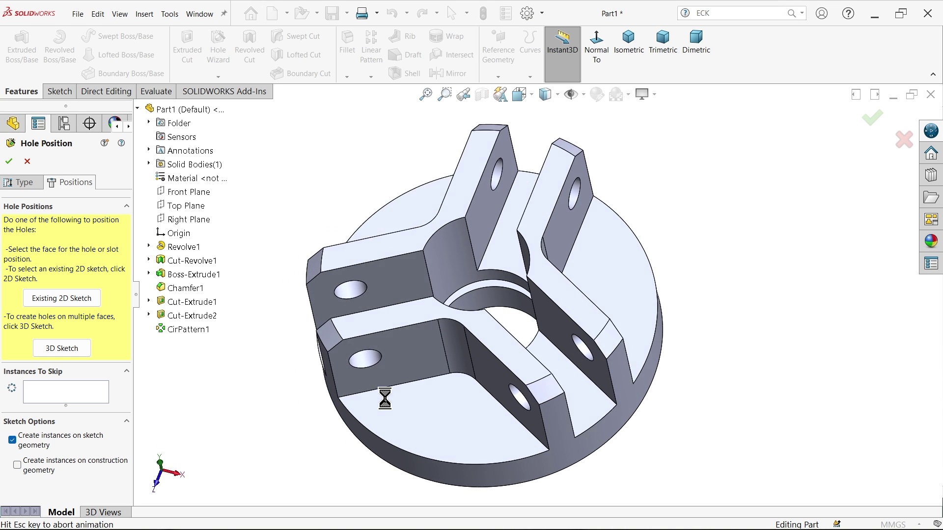
{"action": "right_click", "coordinate": [301, 256]}
{"action": "left_click", "coordinate": [322, 256]}
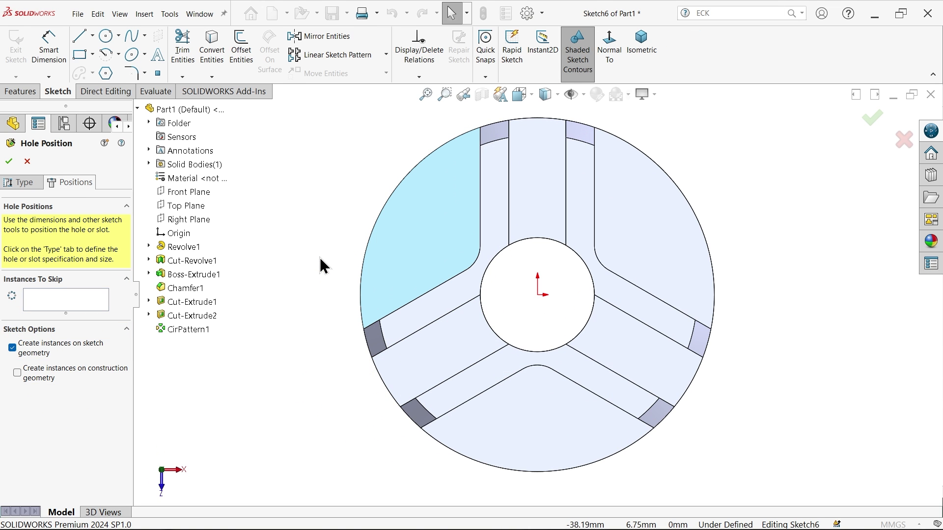
{"action": "left_click", "coordinate": [106, 35]}
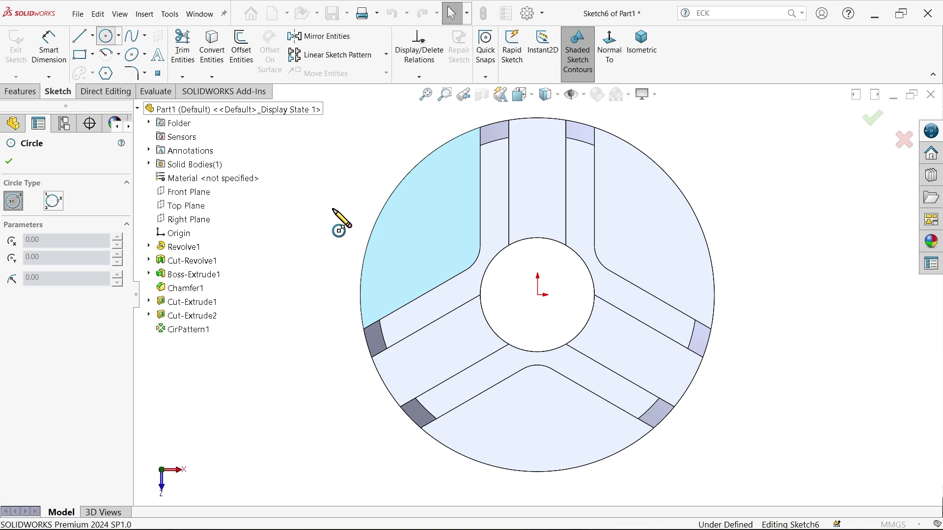
{"action": "left_click", "coordinate": [538, 295]}
{"action": "left_click", "coordinate": [404, 249]}
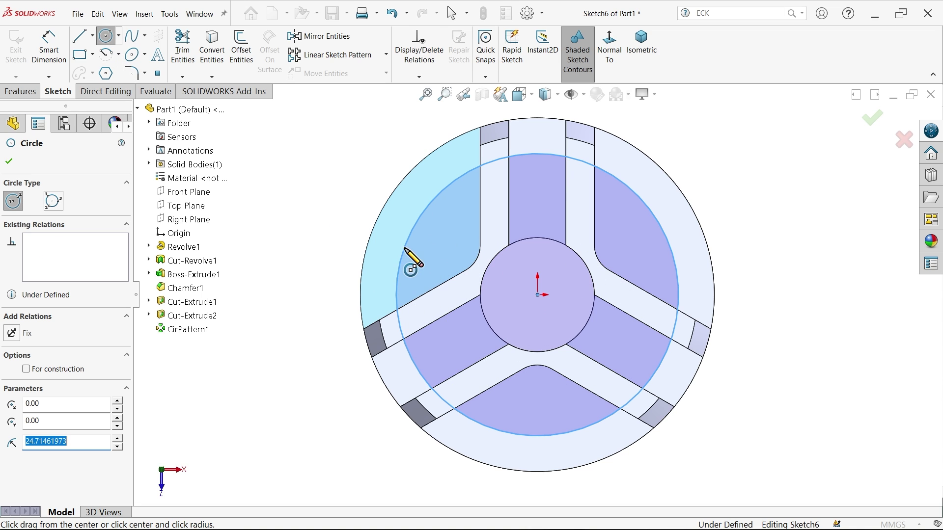
{"action": "left_click", "coordinate": [63, 371]}
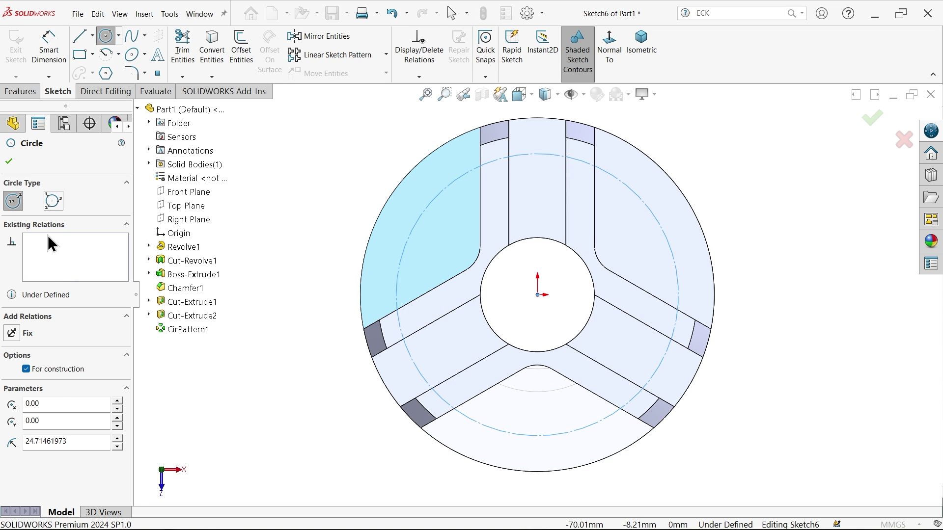
Draw a slanted centerline from the origin to the construction circle, ending on the open flange area between the two lower arms.
{"action": "left_click", "coordinate": [92, 36]}
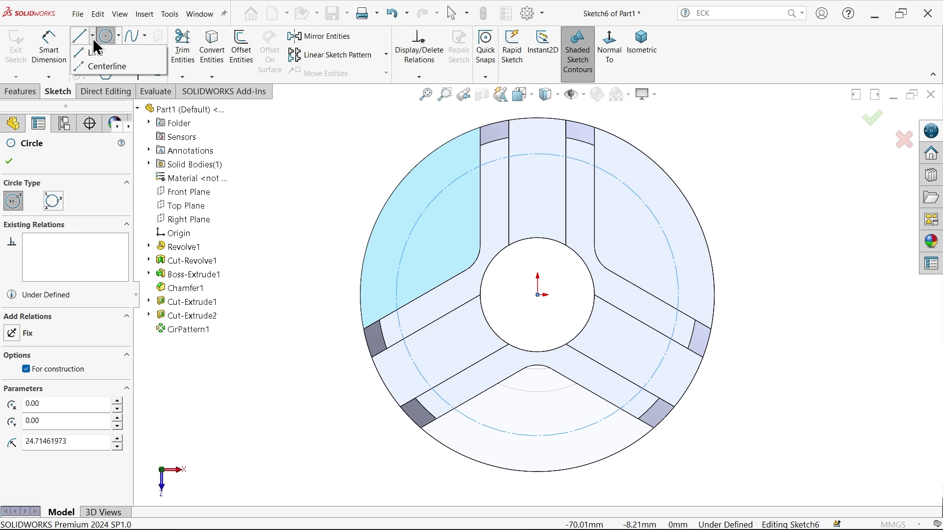
{"action": "left_click", "coordinate": [96, 71]}
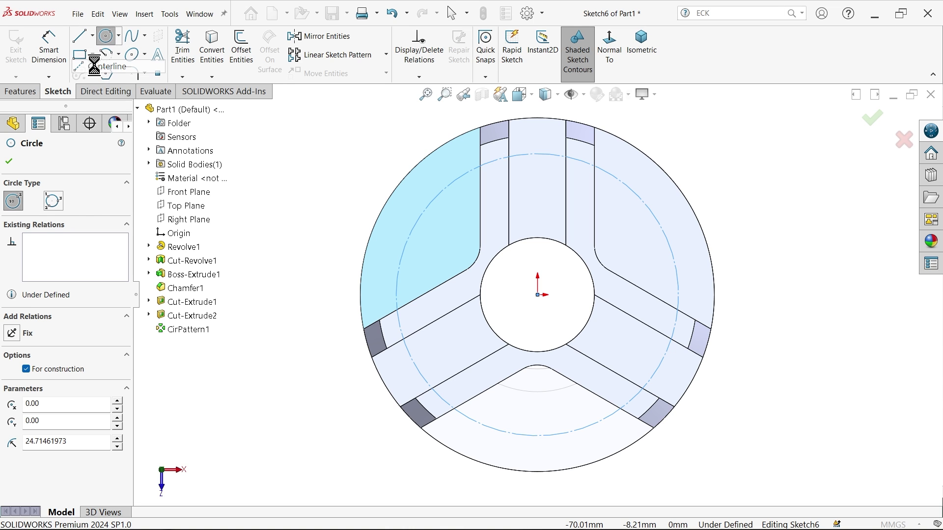
{"action": "left_click", "coordinate": [538, 294]}
{"action": "left_click", "coordinate": [480, 424]}
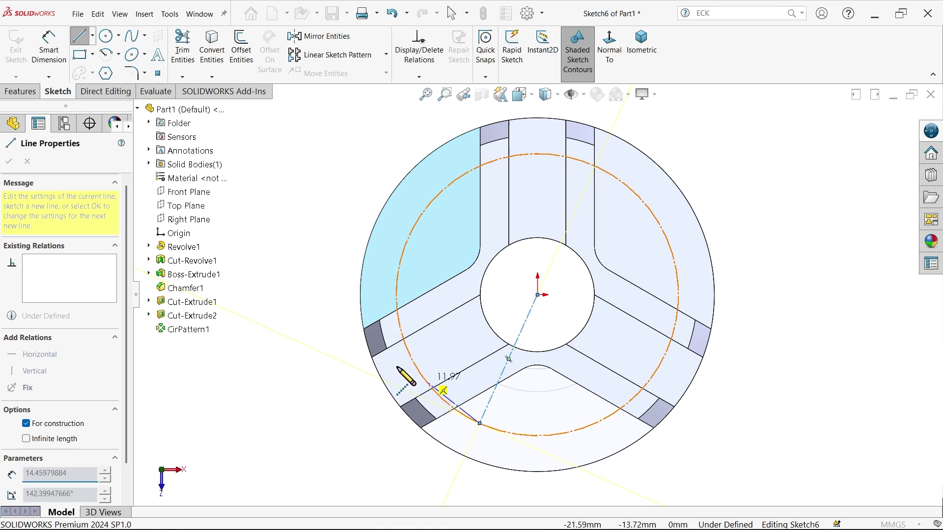
{"action": "right_click", "coordinate": [337, 306]}
{"action": "left_click", "coordinate": [361, 351]}
{"action": "scroll", "coordinate": [560, 427], "scroll_direction": "down", "scroll_amount": 3}
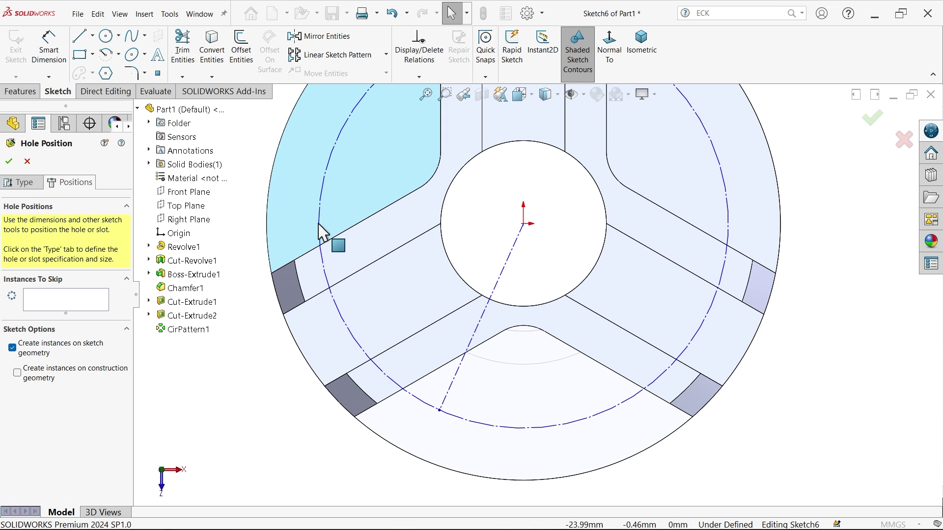
Dimension the construction circle's diameter and set it to 50 mm.
{"action": "left_click", "coordinate": [49, 48]}
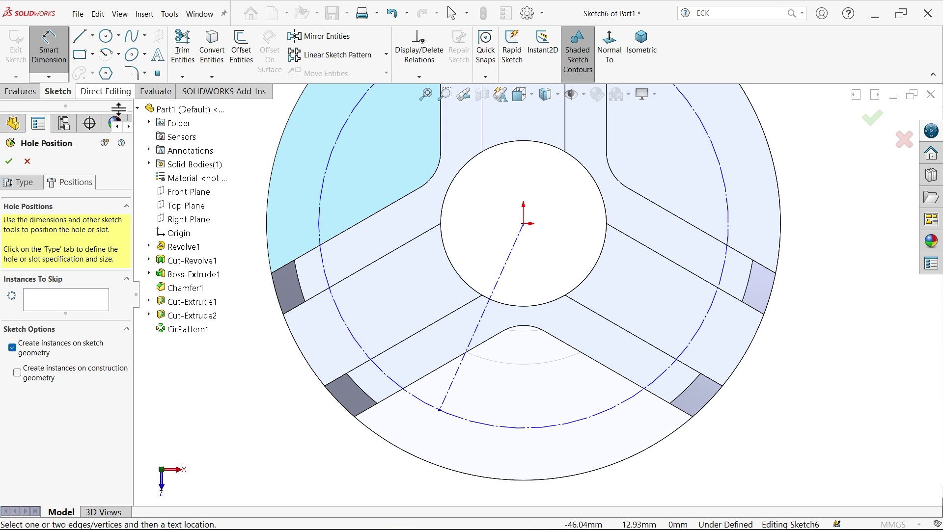
{"action": "left_click", "coordinate": [337, 325]}
{"action": "left_click", "coordinate": [291, 367]}
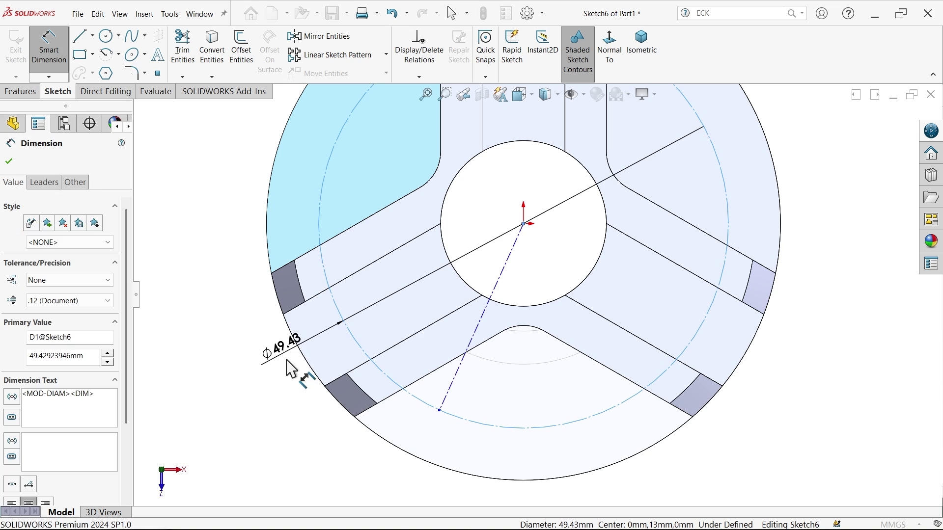
{"action": "type", "text": "50"}
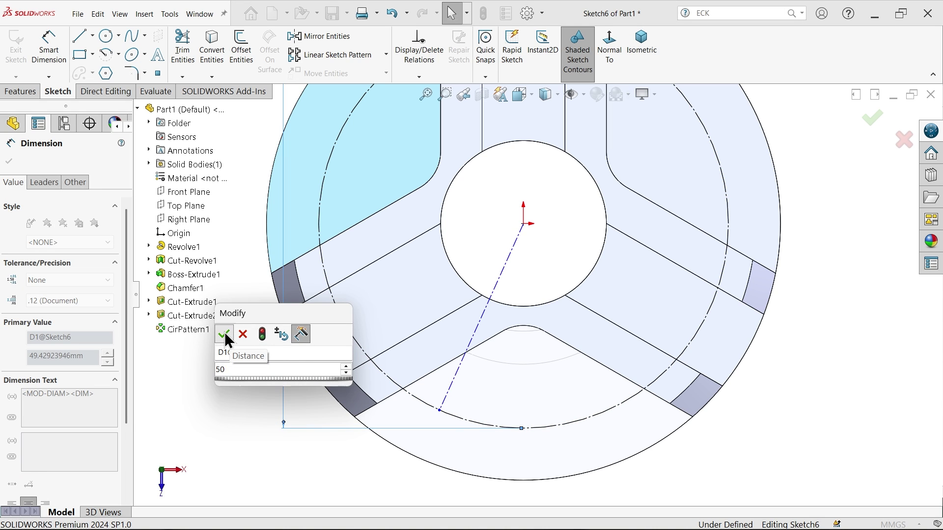
{"action": "left_click", "coordinate": [225, 334]}
Dimension the slanted centerline's angle from the vertical through the origin and set it to 15°.
{"action": "scroll", "coordinate": [488, 329], "scroll_direction": "down", "scroll_amount": 2}
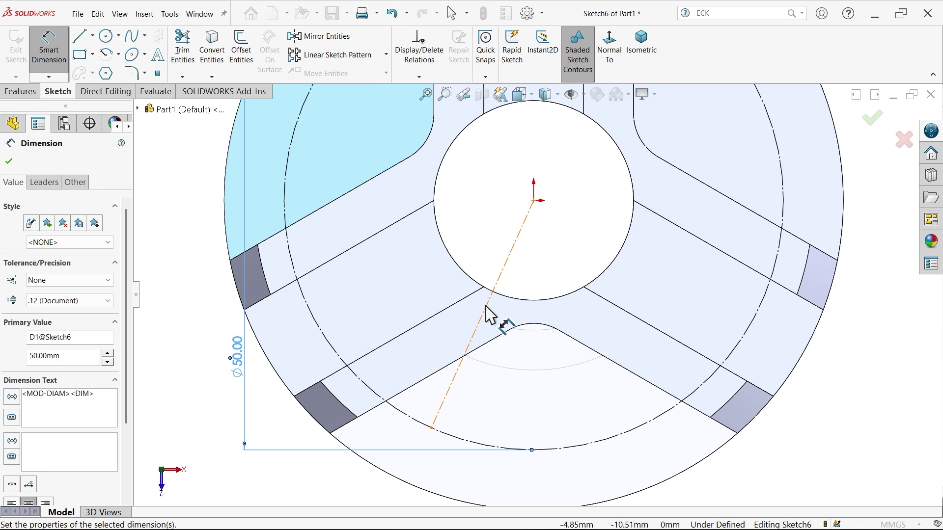
{"action": "left_click", "coordinate": [486, 306]}
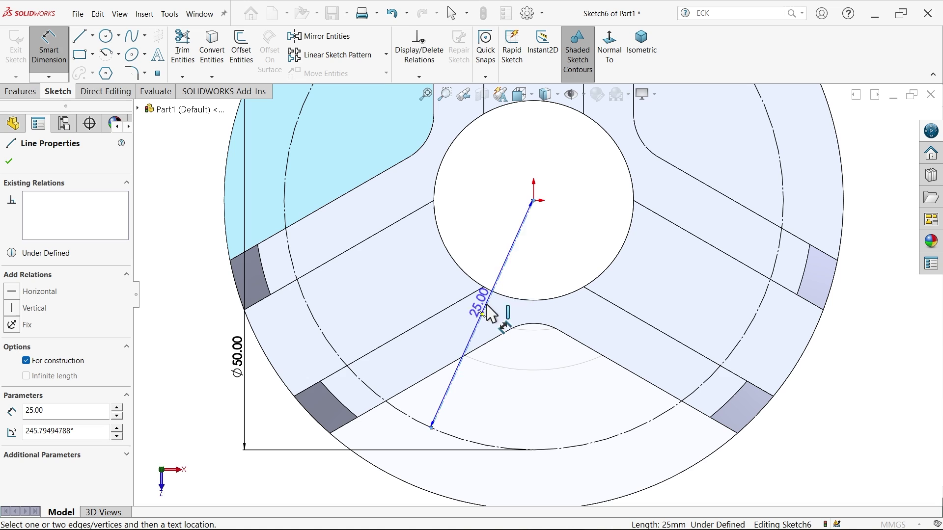
{"action": "left_click", "coordinate": [536, 206]}
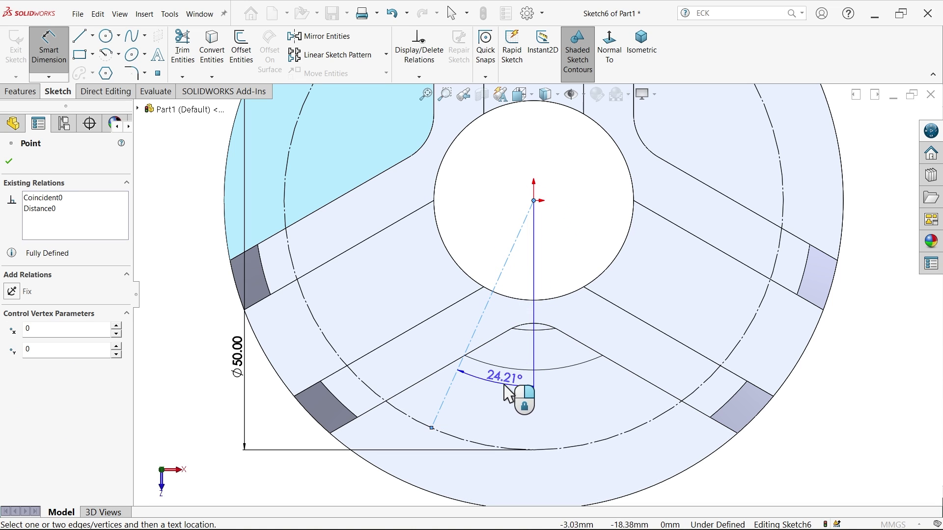
{"action": "left_click", "coordinate": [507, 395]}
{"action": "type", "text": "15"}
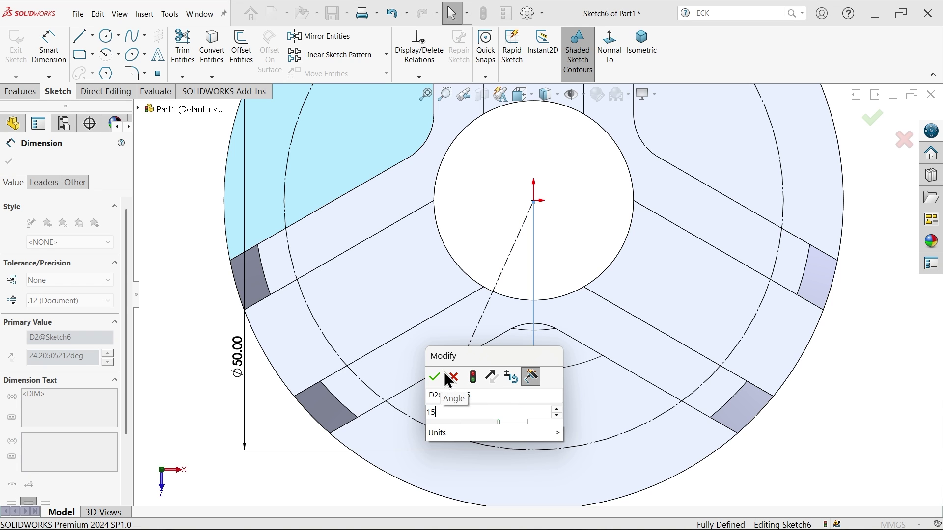
{"action": "left_click", "coordinate": [435, 378]}
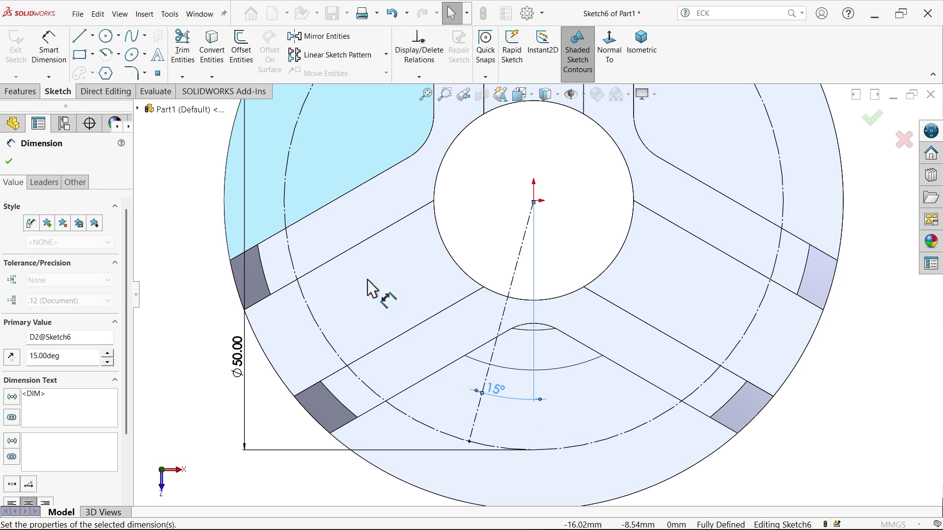
{"action": "left_click", "coordinate": [9, 162]}
Place one hole point where the slanted centerline meets the construction circle and finish the counterbored hole.
{"action": "key", "text": "f"}
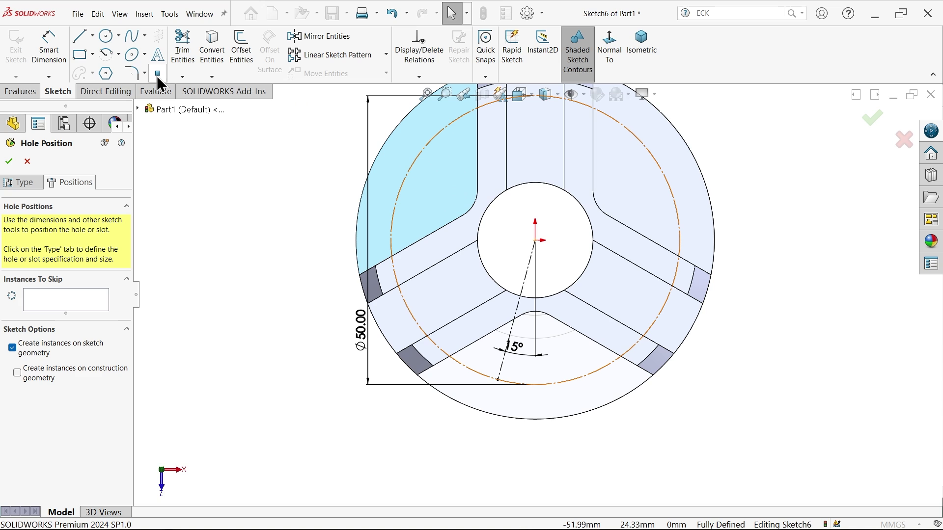
{"action": "left_click", "coordinate": [157, 73]}
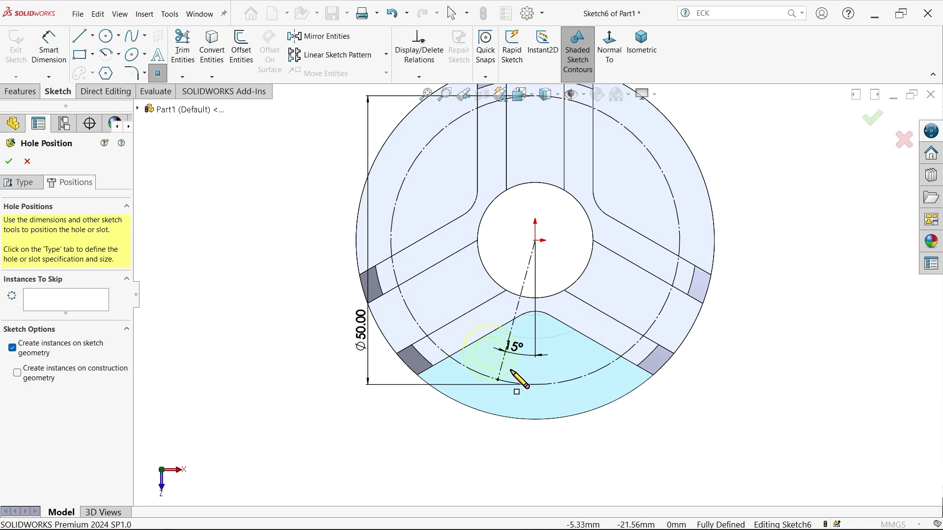
{"action": "scroll", "coordinate": [515, 393], "scroll_direction": "down", "scroll_amount": 3}
{"action": "scroll", "coordinate": [519, 382], "scroll_direction": "down", "scroll_amount": 3}
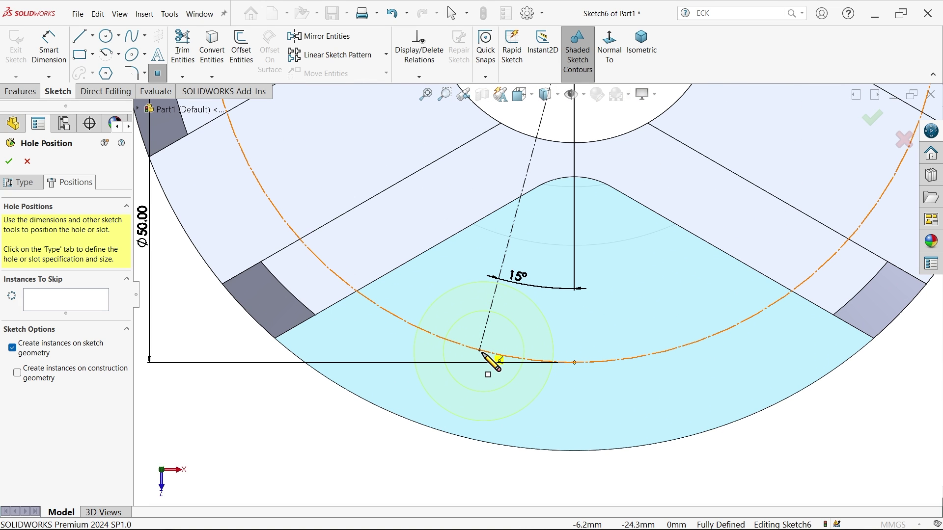
{"action": "left_click", "coordinate": [480, 352]}
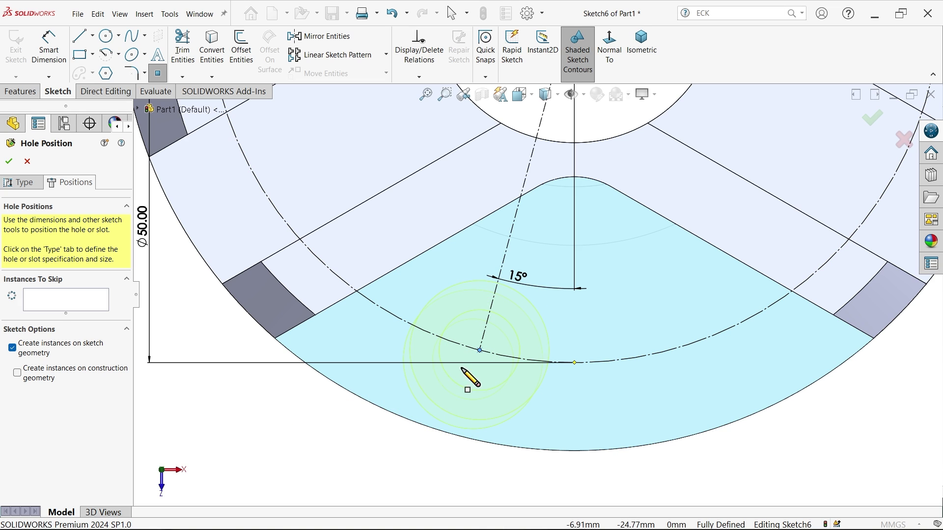
{"action": "right_click", "coordinate": [228, 428]}
{"action": "left_click", "coordinate": [270, 425]}
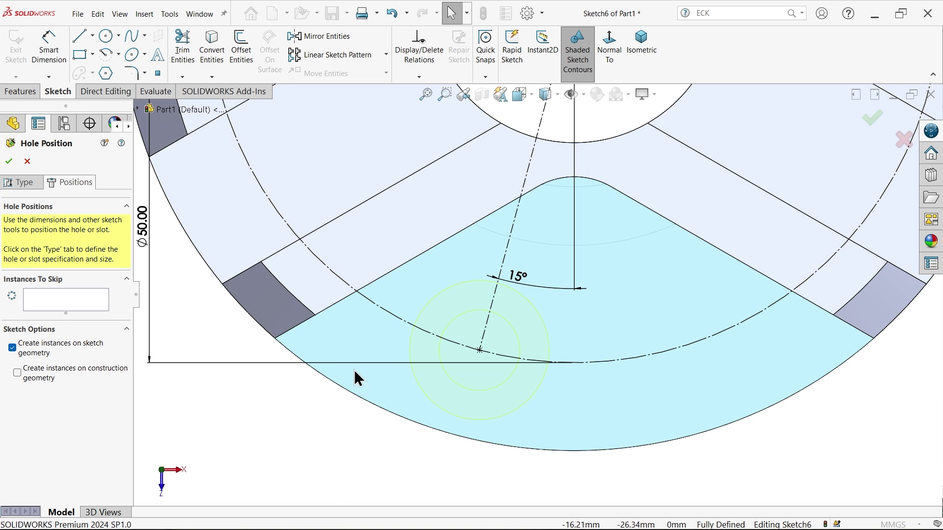
{"action": "left_click", "coordinate": [644, 50]}
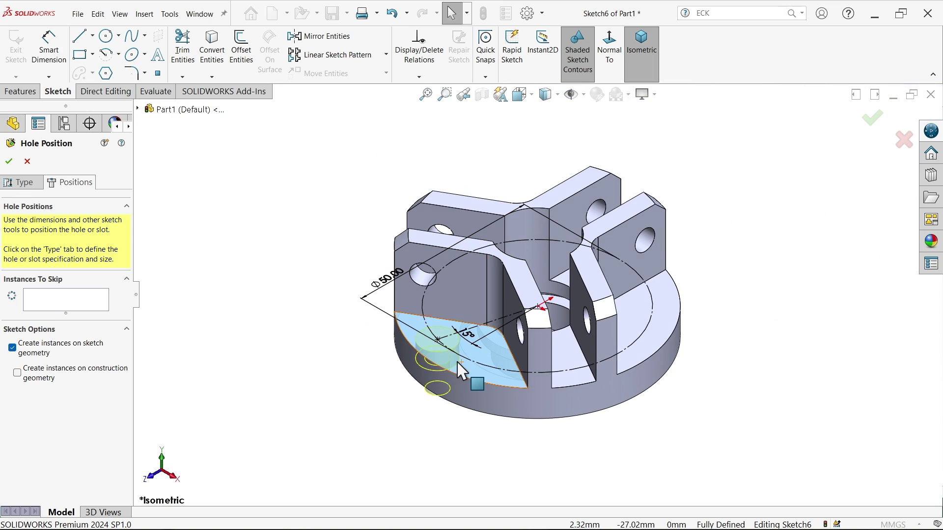
{"action": "scroll", "coordinate": [461, 370], "scroll_direction": "down", "scroll_amount": 3}
{"action": "left_click", "coordinate": [9, 162]}
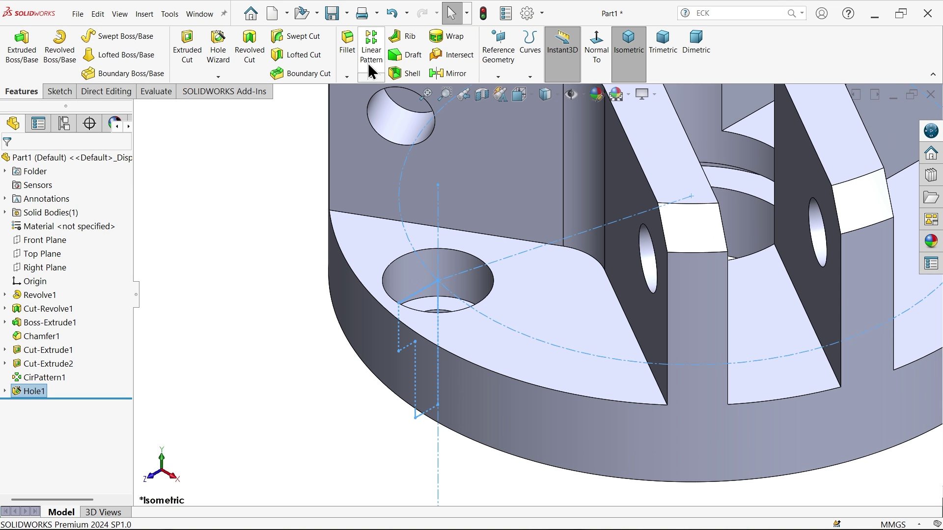
Circular-pattern the counterbored hole about the flange's outer cylindrical face with 3 equally spaced instances over 360°.
{"action": "left_click", "coordinate": [370, 78]}
{"action": "left_click", "coordinate": [389, 103]}
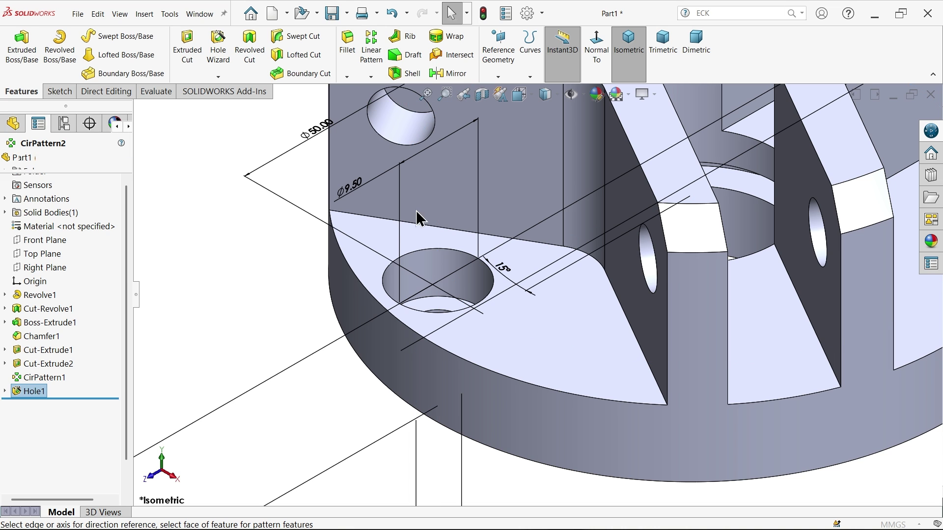
{"action": "scroll", "coordinate": [475, 236], "scroll_direction": "up", "scroll_amount": 2}
{"action": "scroll", "coordinate": [597, 196], "scroll_direction": "down", "scroll_amount": 3}
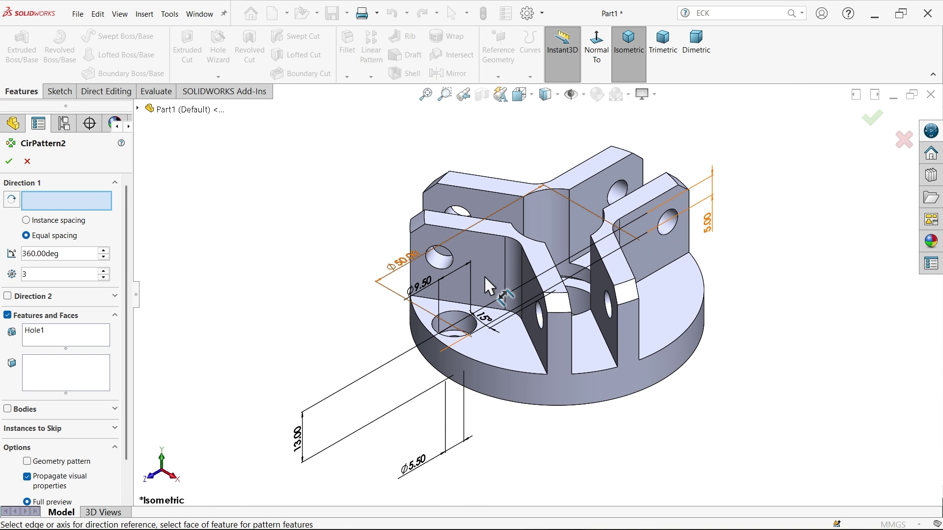
{"action": "left_click", "coordinate": [617, 379]}
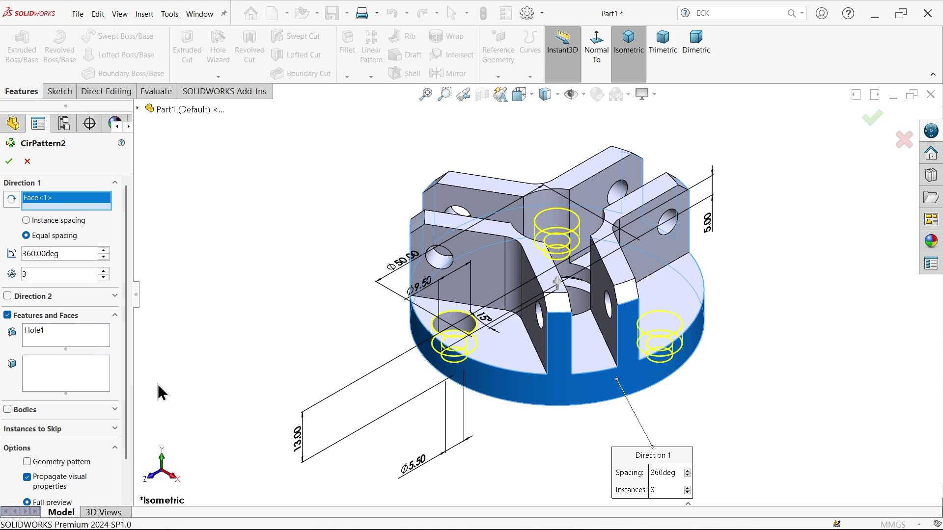
{"action": "left_click_drag", "start_coordinate": [71, 256], "coordinate": [3, 249]}
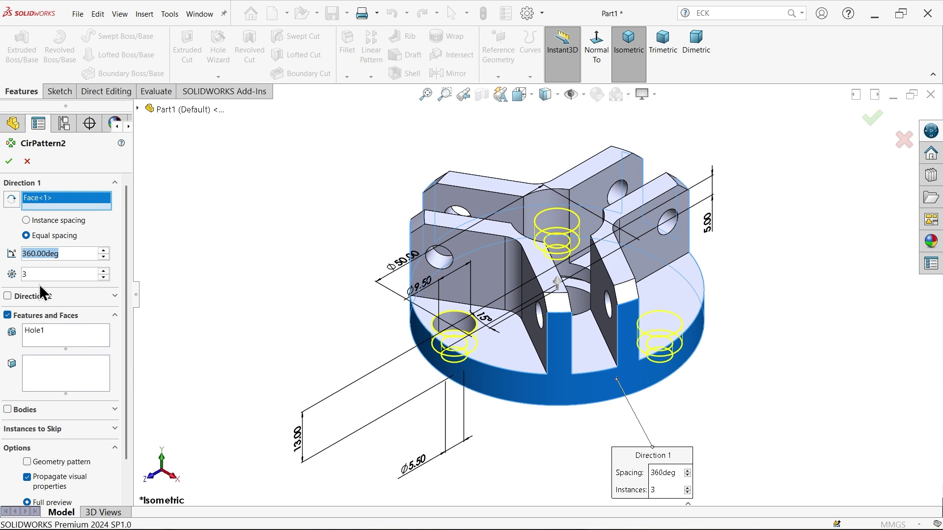
{"action": "left_click_drag", "start_coordinate": [40, 275], "coordinate": [2, 274]}
{"action": "left_click", "coordinate": [39, 334]}
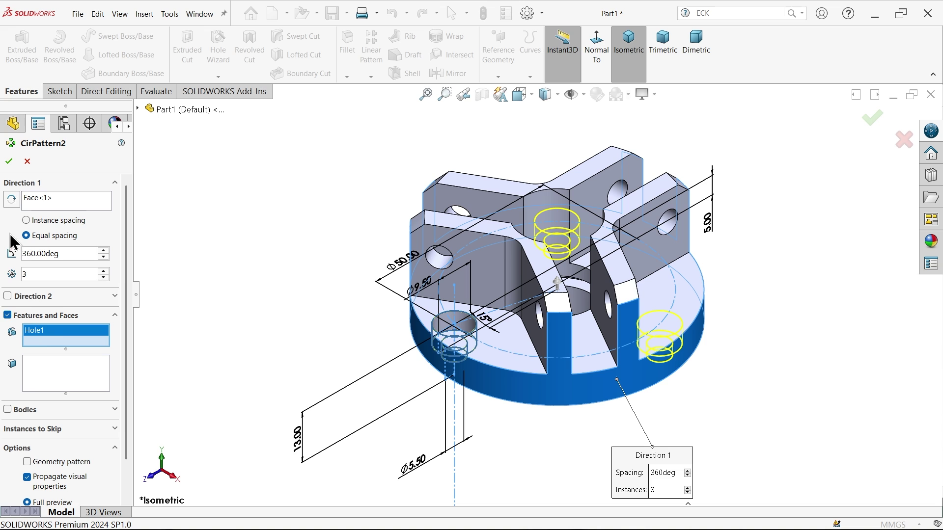
{"action": "left_click", "coordinate": [9, 161]}
Change the whole part's appearance color to RGB 112, 130, 0.
{"action": "middle_click_drag", "start_coordinate": [171, 168], "coordinate": [272, 310]}
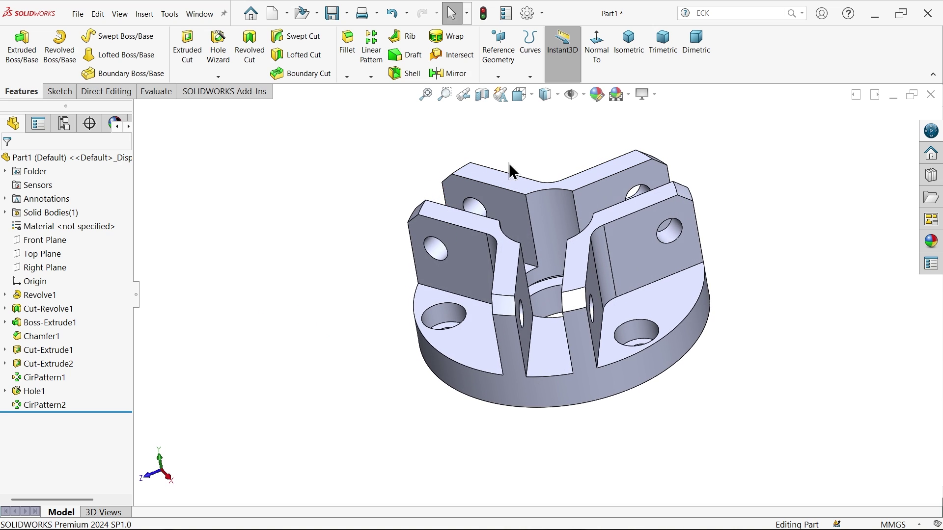
{"action": "left_click", "coordinate": [628, 44]}
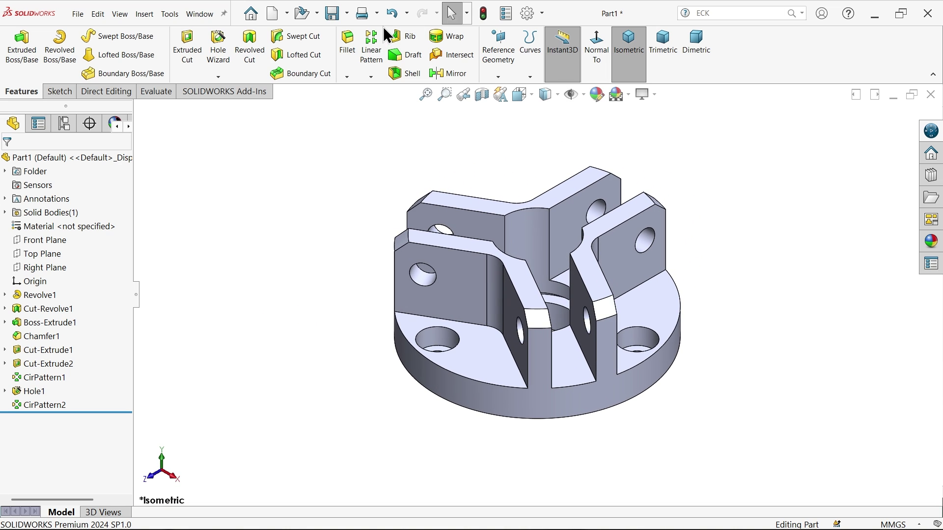
{"action": "left_click", "coordinate": [596, 94]}
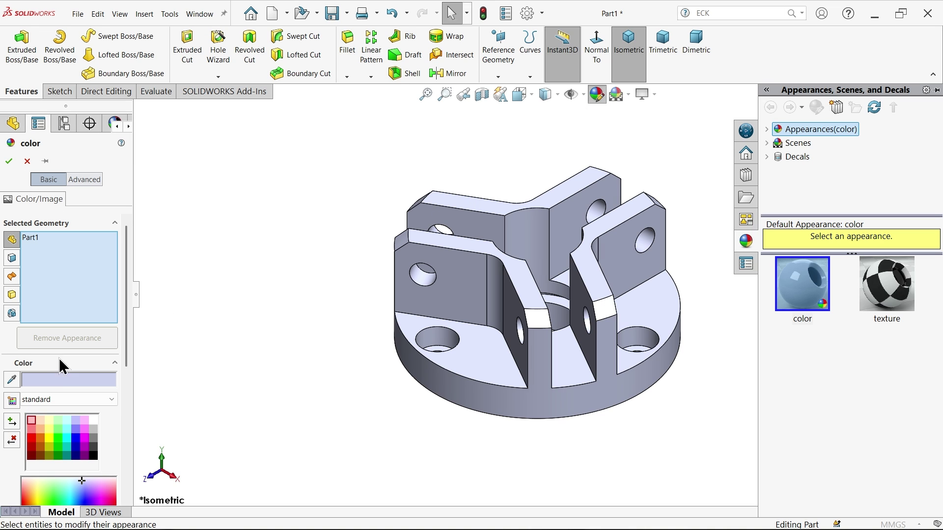
{"action": "left_click_drag", "start_coordinate": [128, 347], "coordinate": [117, 407]}
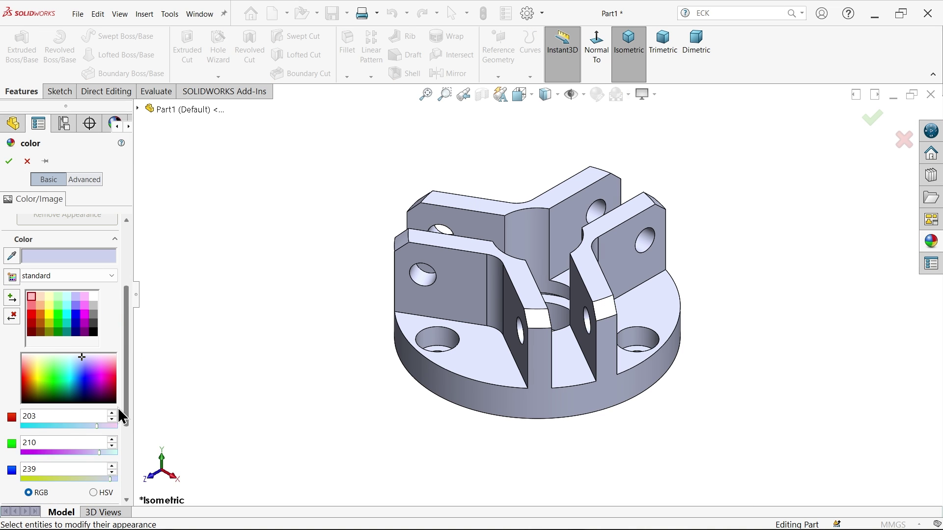
{"action": "left_click_drag", "start_coordinate": [63, 417], "coordinate": [4, 411]}
{"action": "type", "text": "112"}
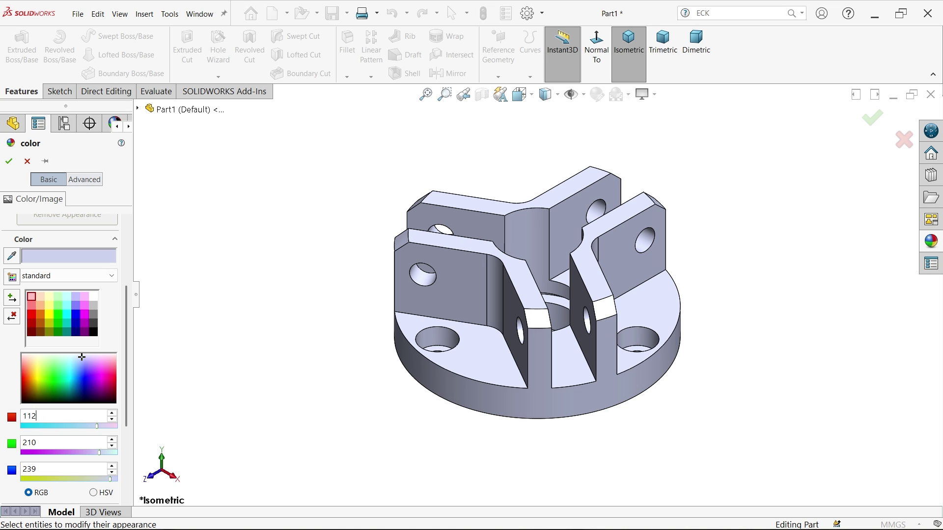
{"action": "left_click", "coordinate": [23, 442]}
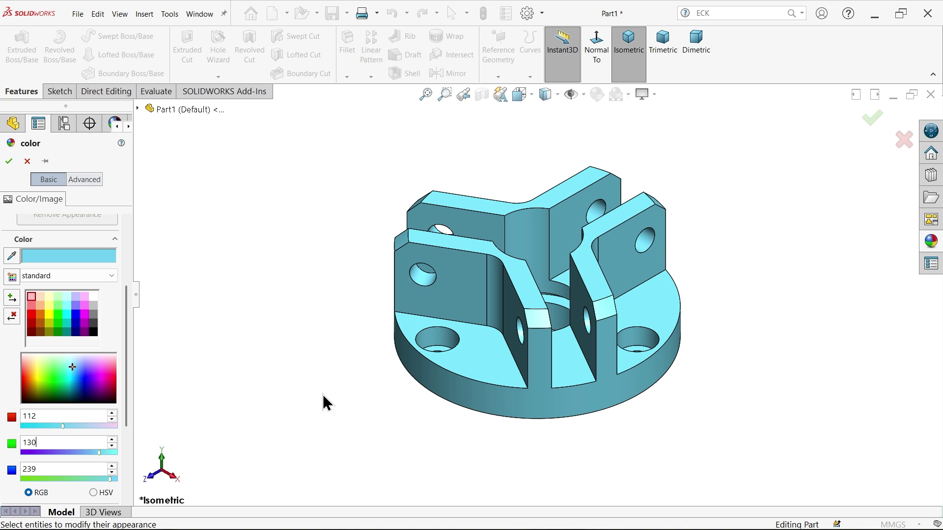
{"action": "type", "text": "130"}
{"action": "key", "text": "Return"}
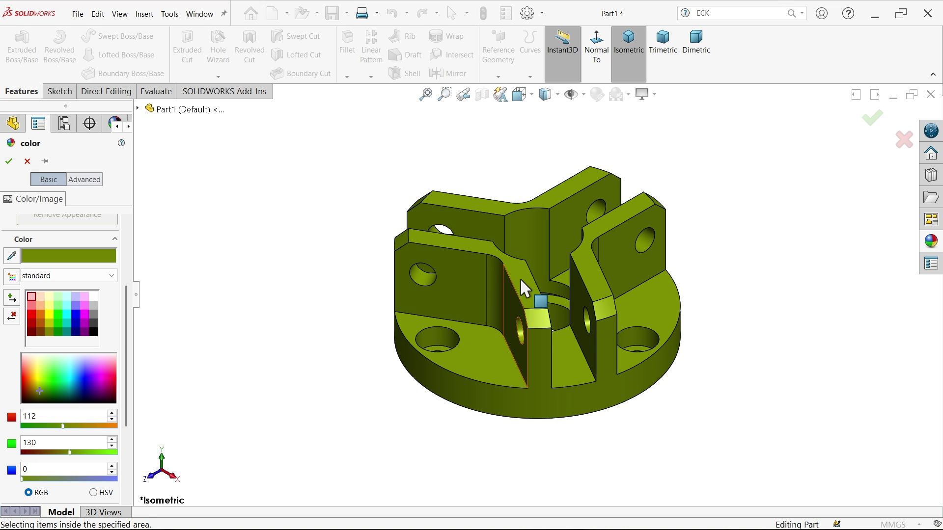
{"action": "scroll", "coordinate": [565, 294], "scroll_direction": "down", "scroll_amount": 1}
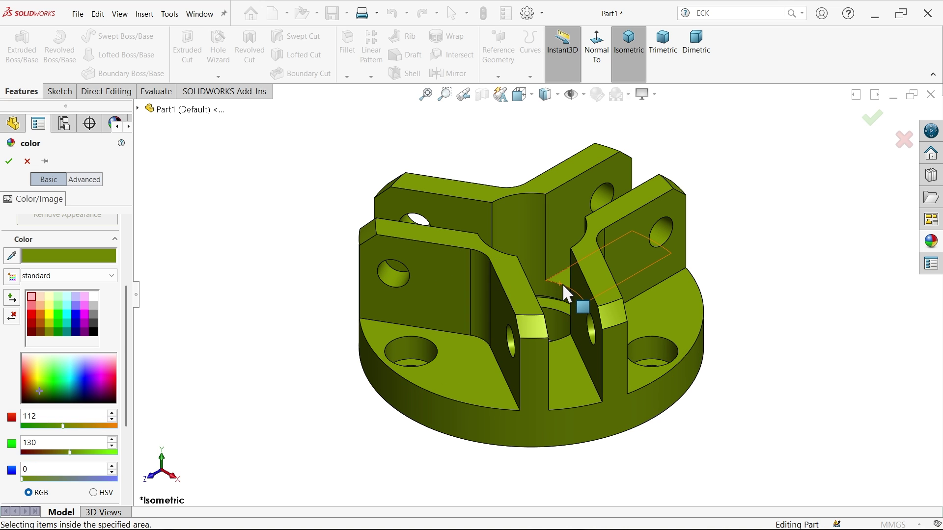
{"action": "left_click", "coordinate": [8, 161]}
{"action": "scroll", "coordinate": [538, 314], "scroll_direction": "up", "scroll_amount": 1}
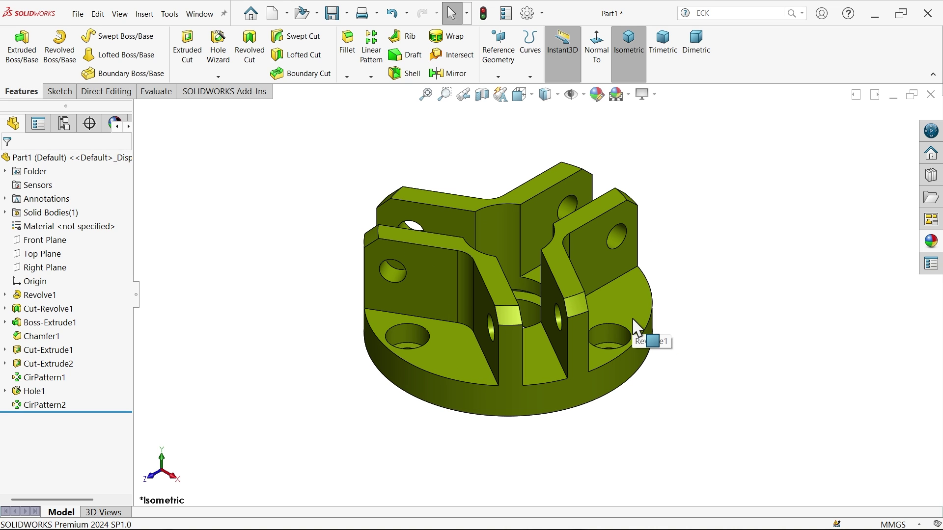
{"action": "middle_click_drag", "start_coordinate": [631, 325], "coordinate": [649, 345]}
{"action": "left_click", "coordinate": [633, 52]}
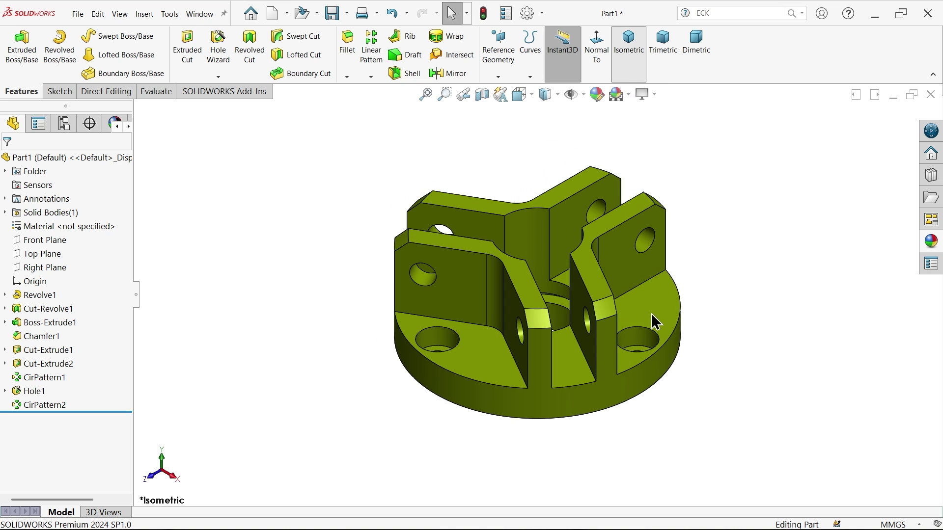